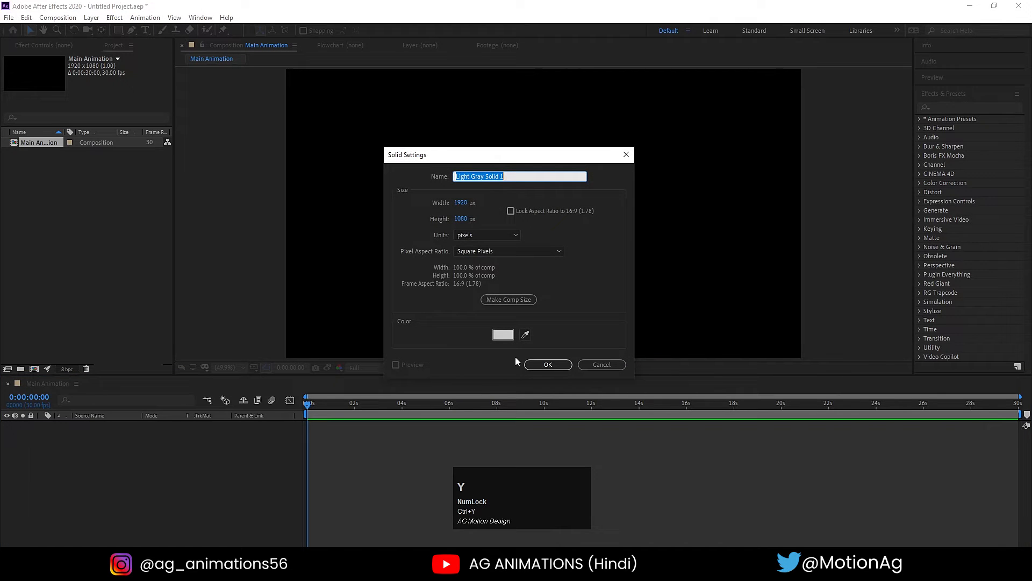
- Name the new 1920 x 1080 solid "particular", set its colour to black and create it
text(particular)
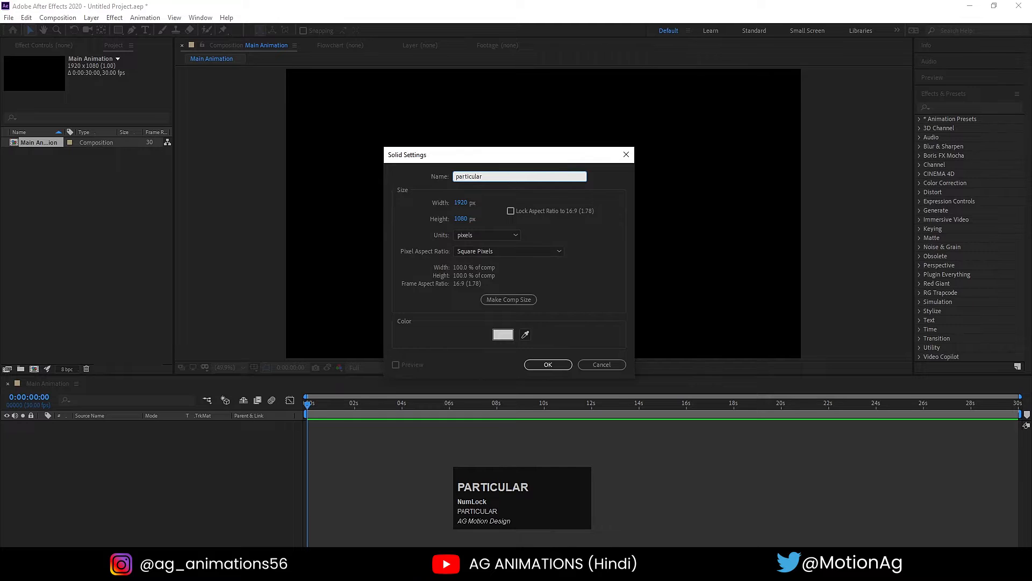
click(502, 334)
drag(130, 278, 217, 340)
key(Return)
key(Return)
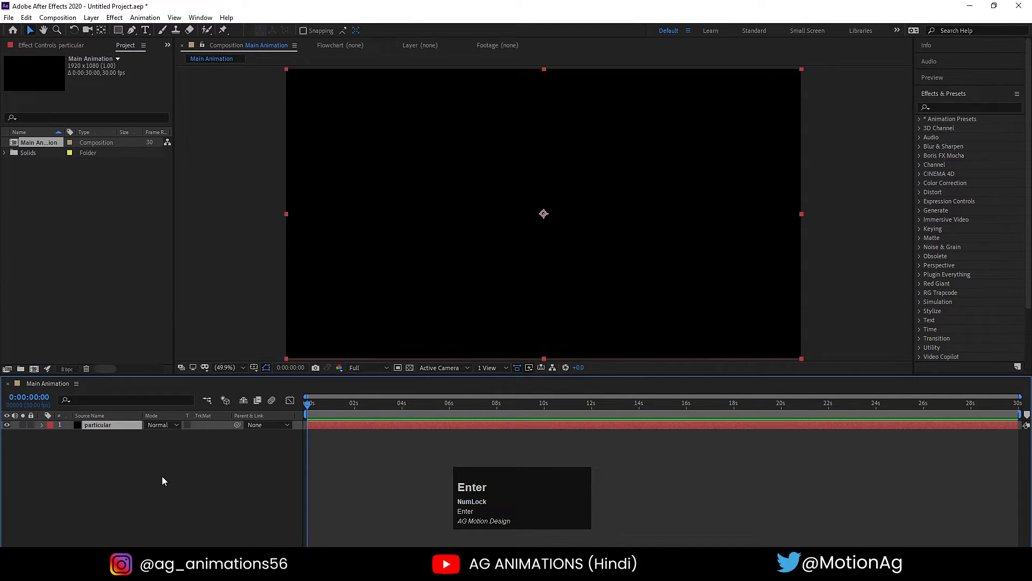
- Add a second black solid, place it below the particular layer and lock it as the background
key(ctrl+y)
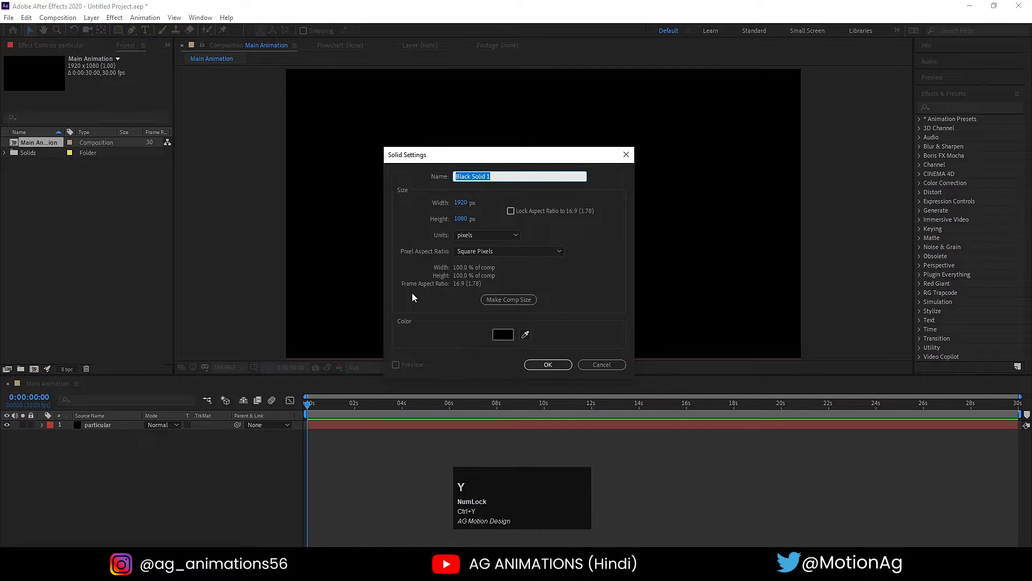
key(Return)
drag(97, 427, 116, 464)
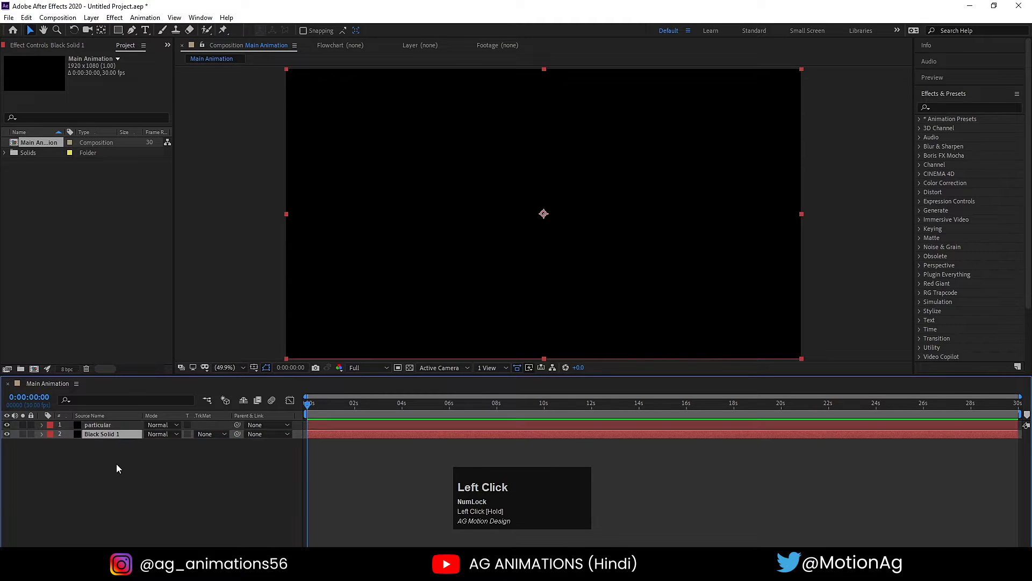
click(30, 435)
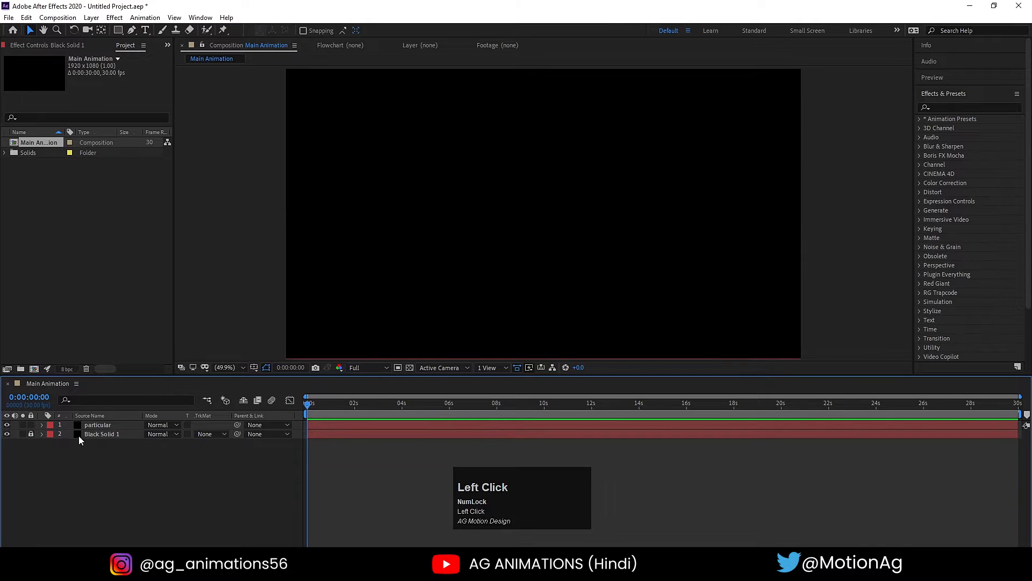
- Find the RG Trapcode Particular effect and apply it to the particular layer
click(102, 425)
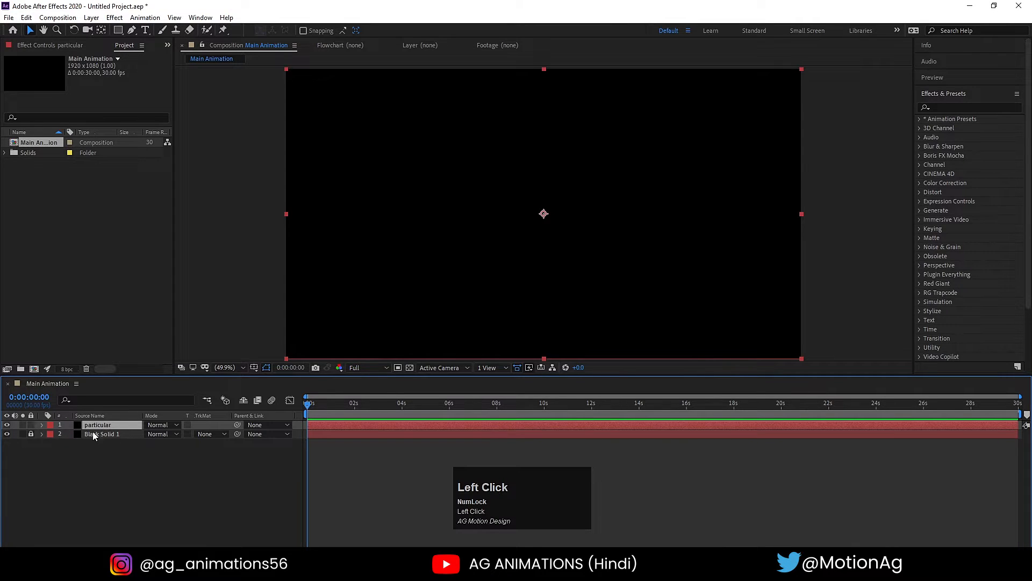
click(937, 108)
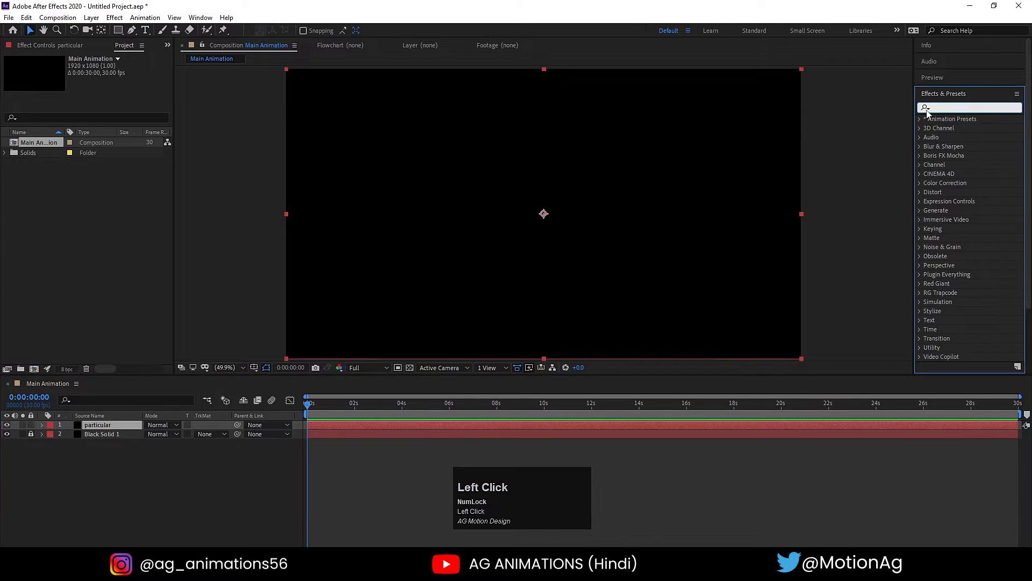
text(pari)
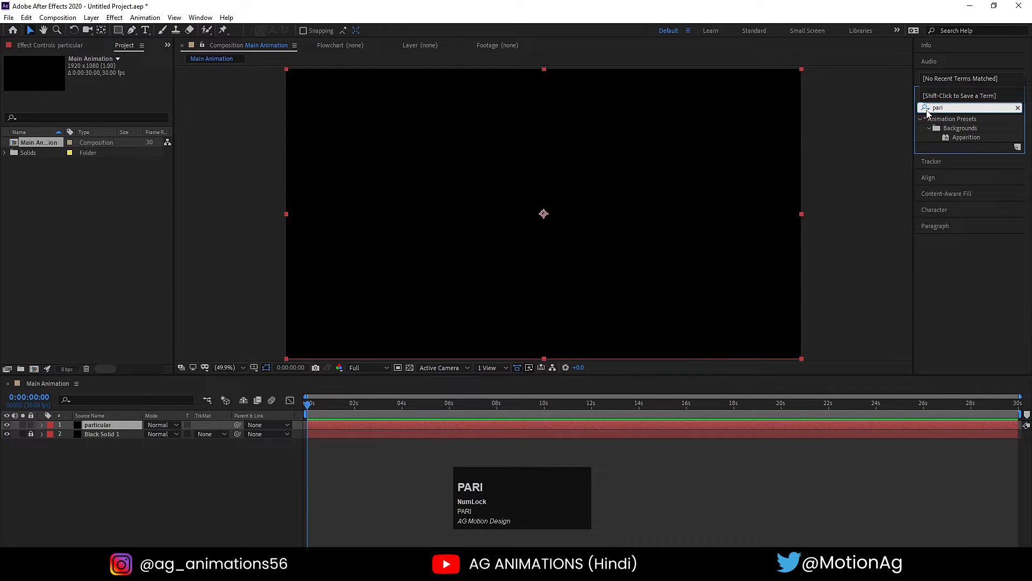
key(BackSpace)
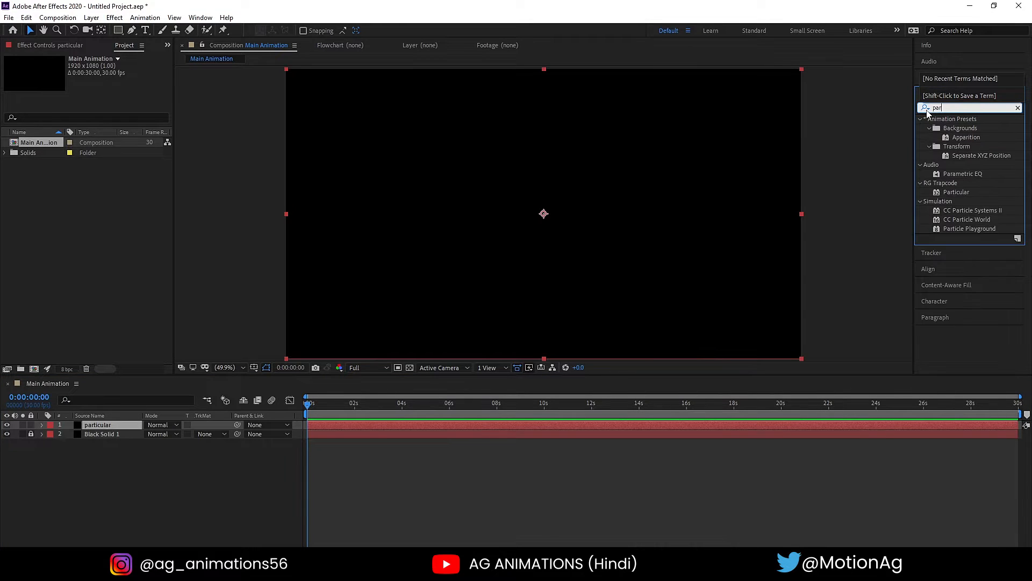
click(947, 194)
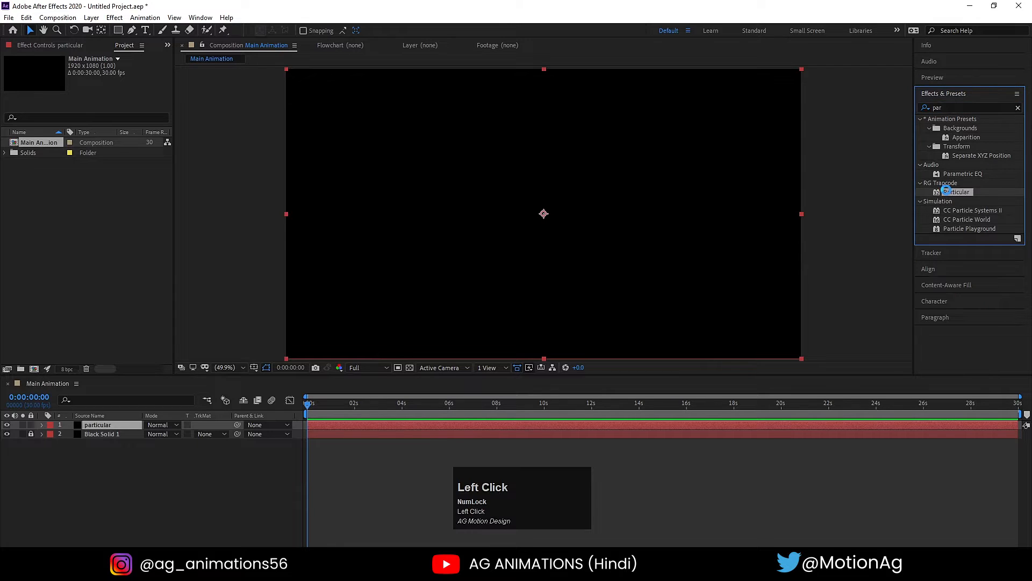
double_click(947, 191)
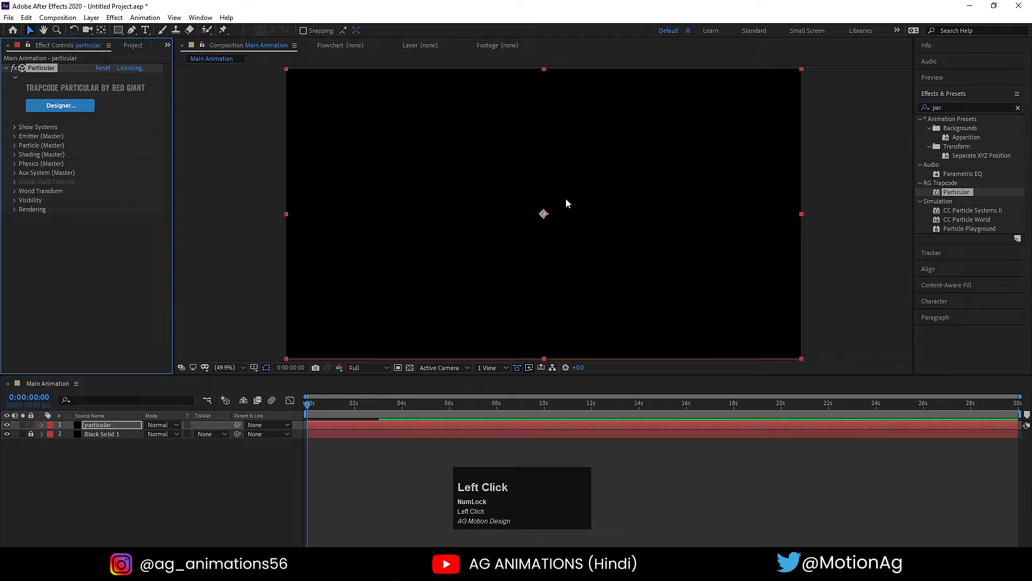
- Expand the Emitter (Master) settings and preview the default particle emission for a few seconds
click(14, 137)
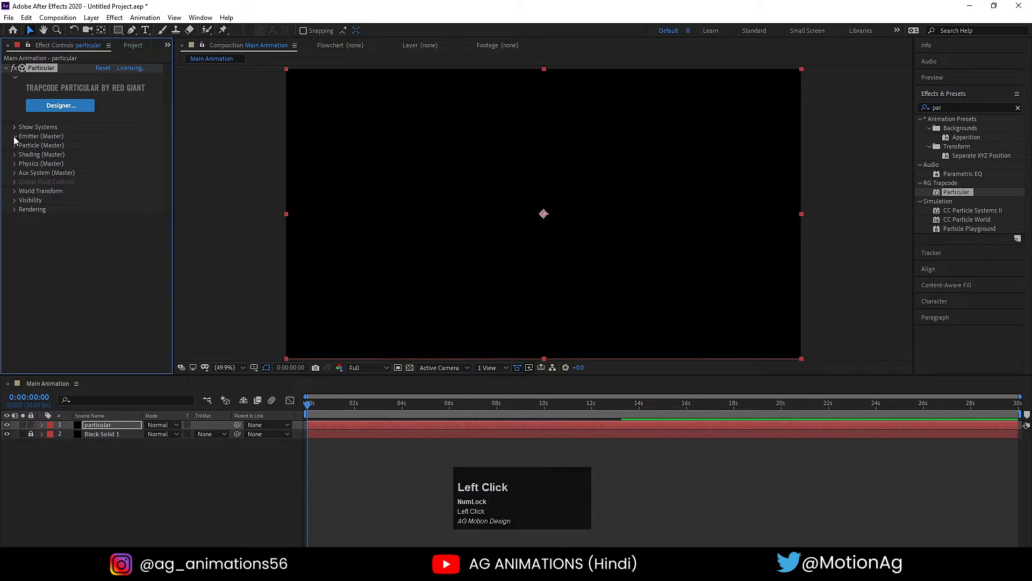
key(space)
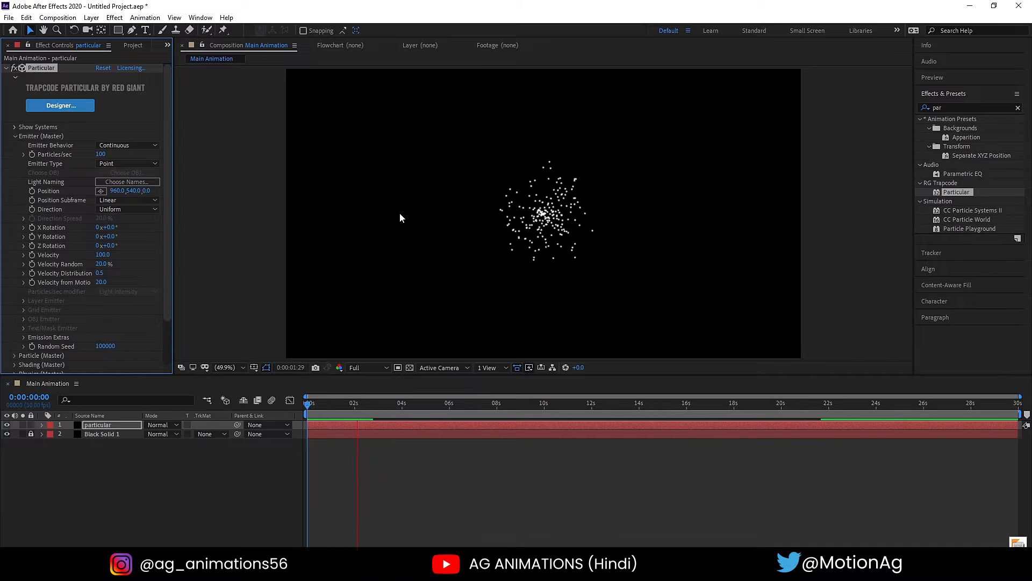
key(space)
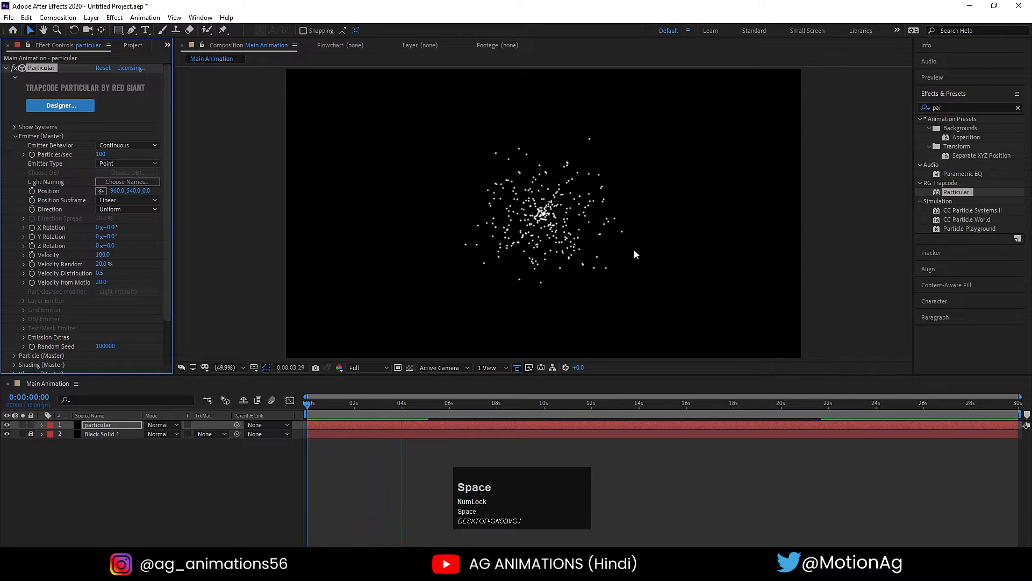
click(239, 489)
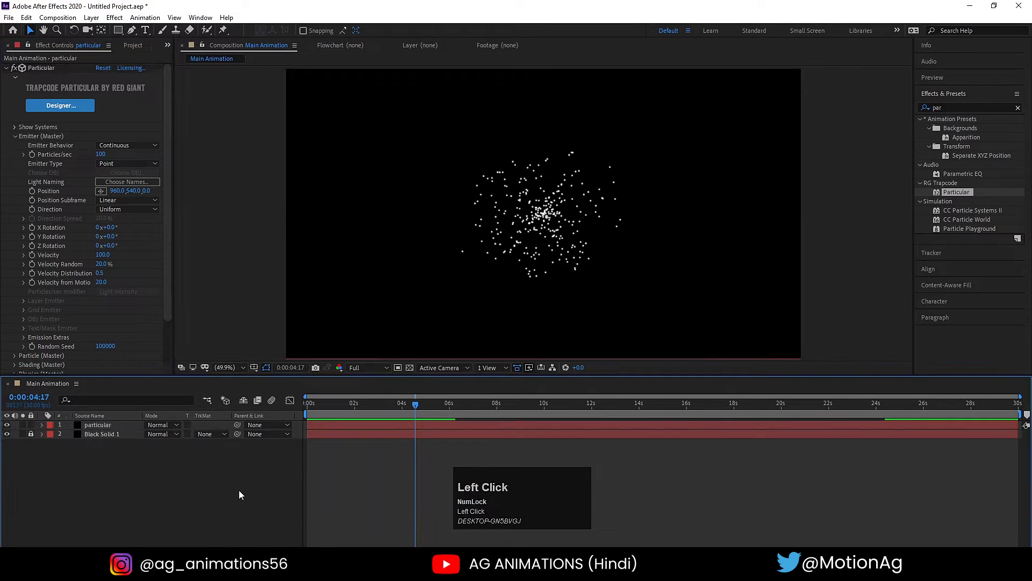
- Create a new light of type Point named "Emitter" with 100% intensity
right_click(224, 463)
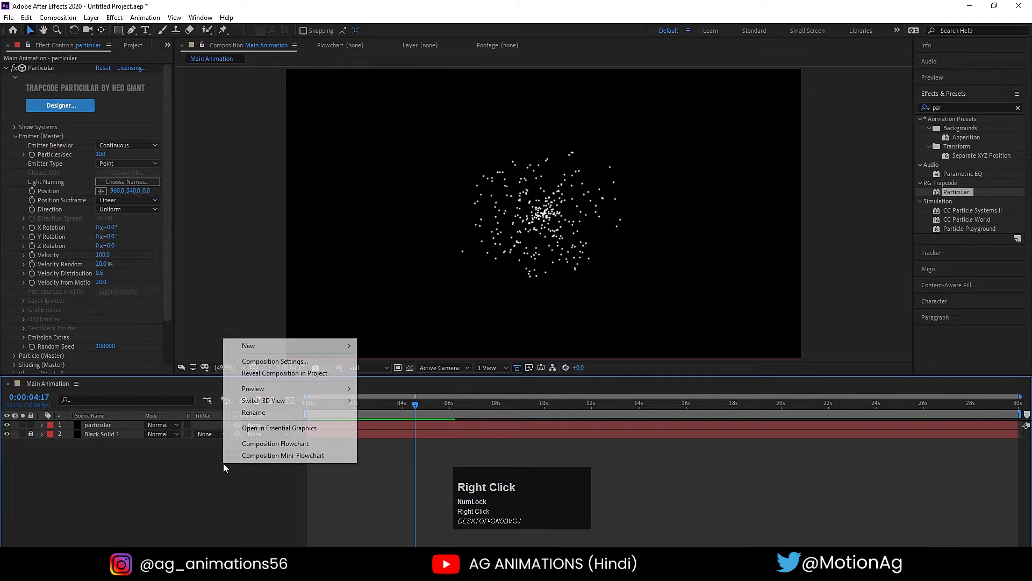
mouse_move(249, 345)
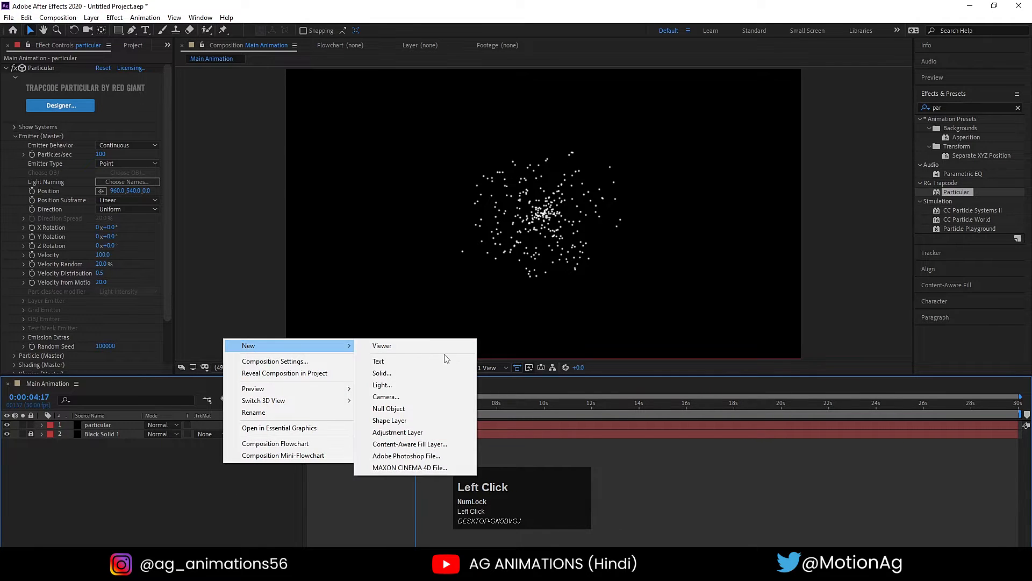
click(422, 385)
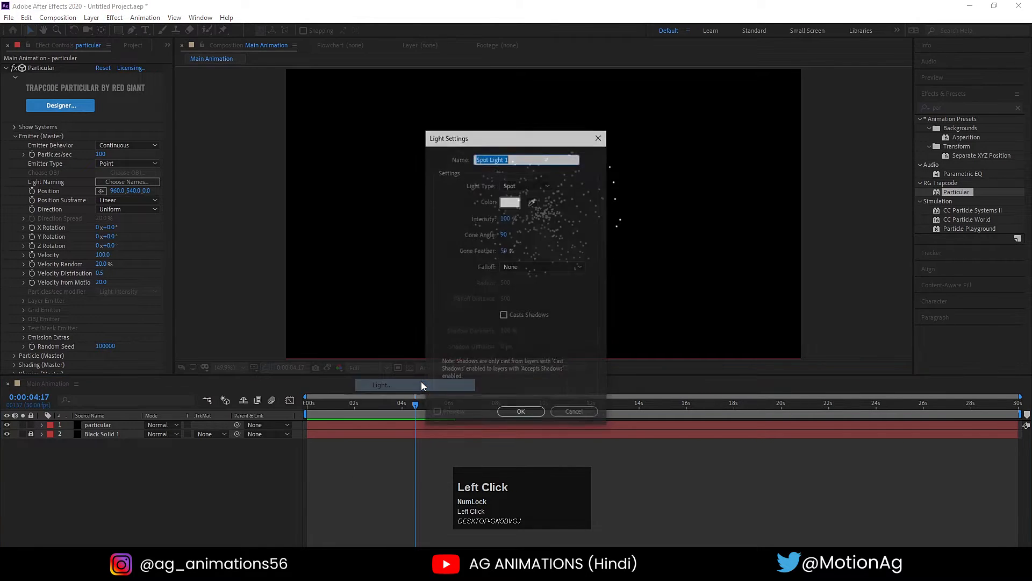
click(509, 182)
click(522, 218)
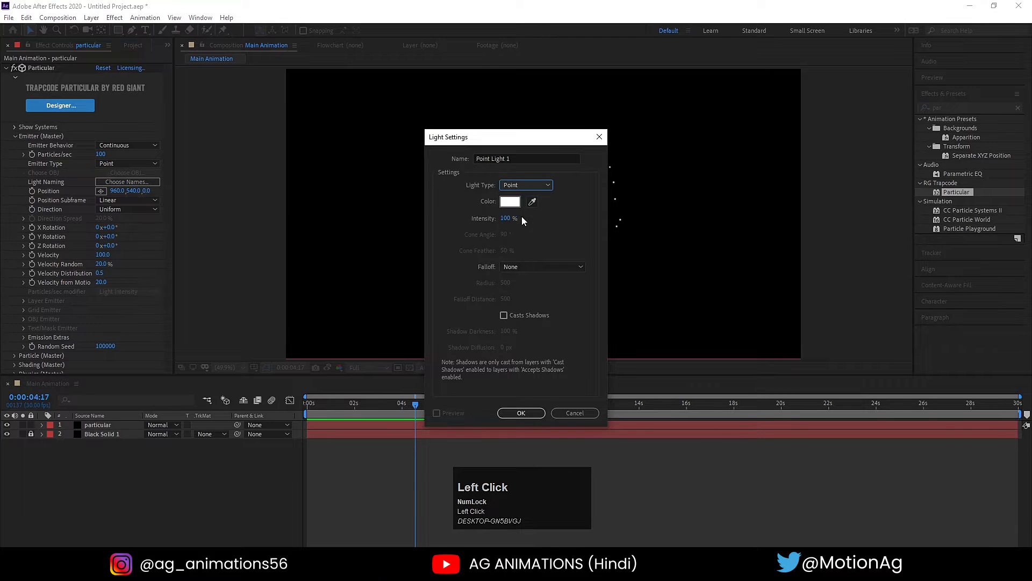
click(506, 156)
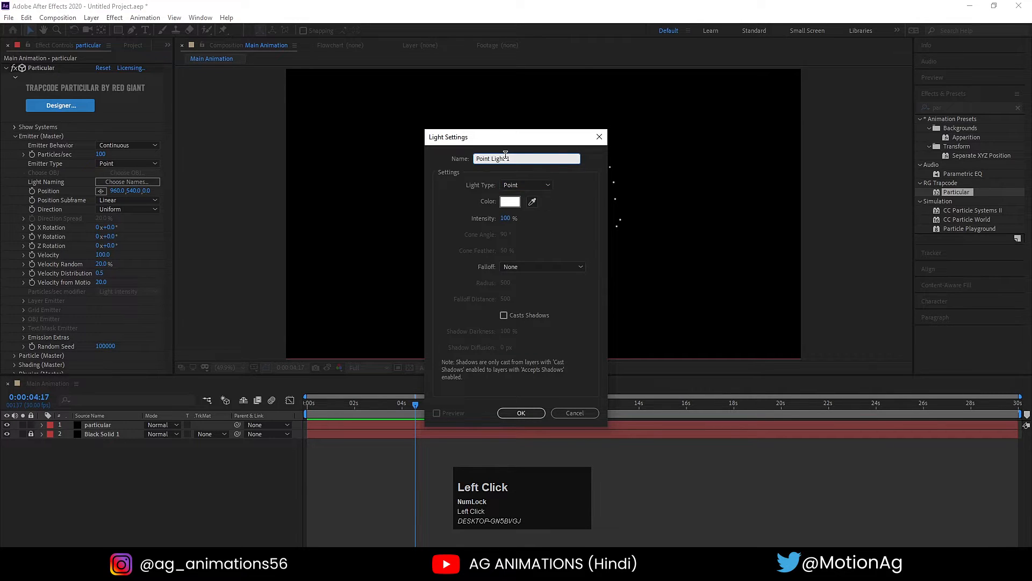
key(ctrl+a)
text(Emitter)
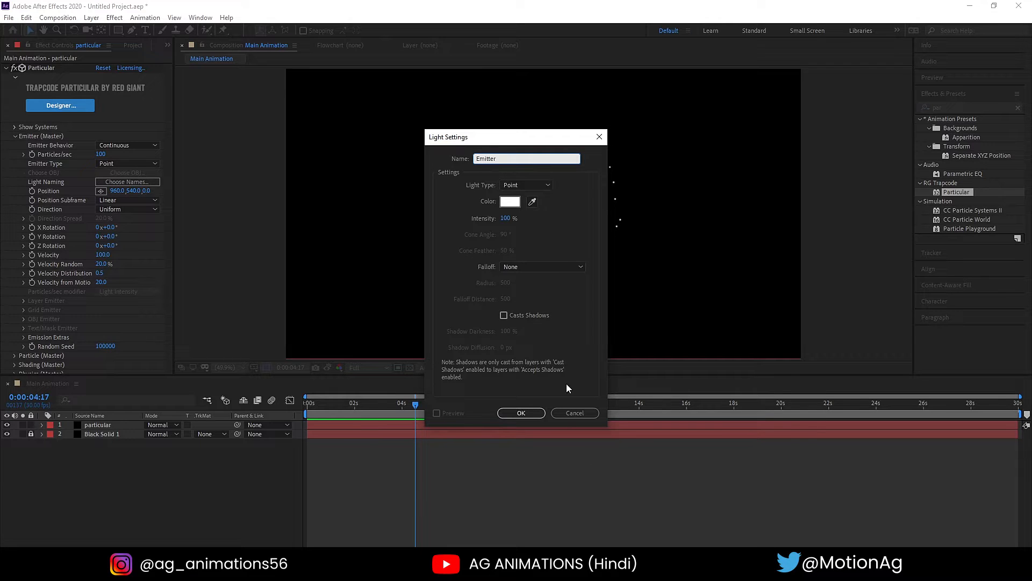
click(521, 412)
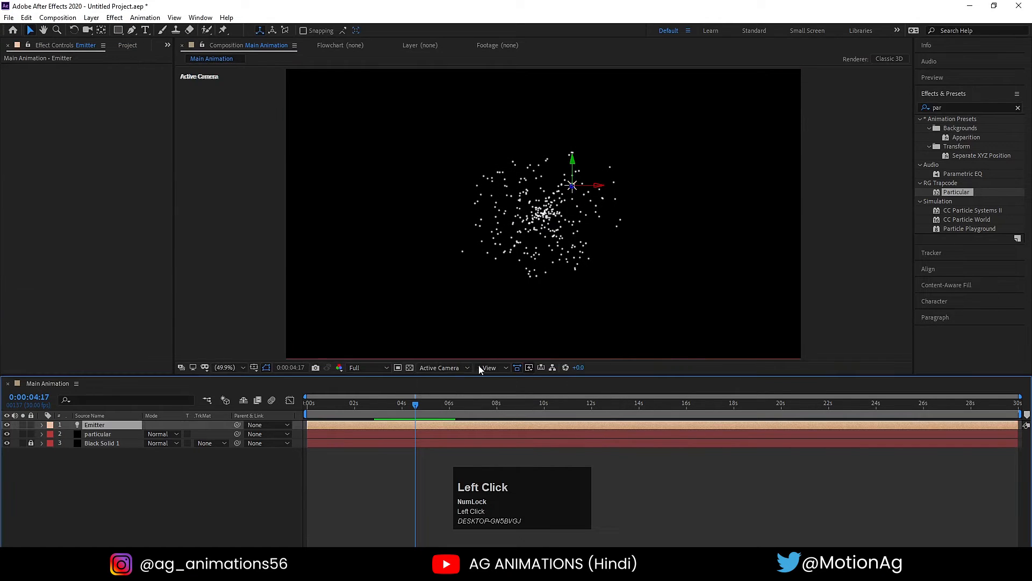
- Move the Emitter light to the centre of the composition and show the Title/Action Safe guides
drag(601, 186, 544, 188)
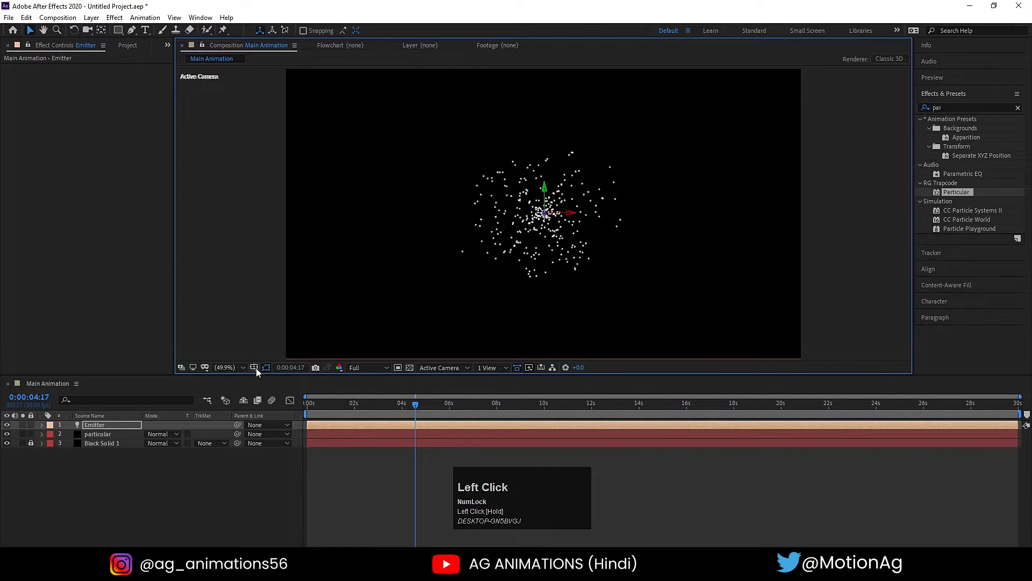
click(253, 368)
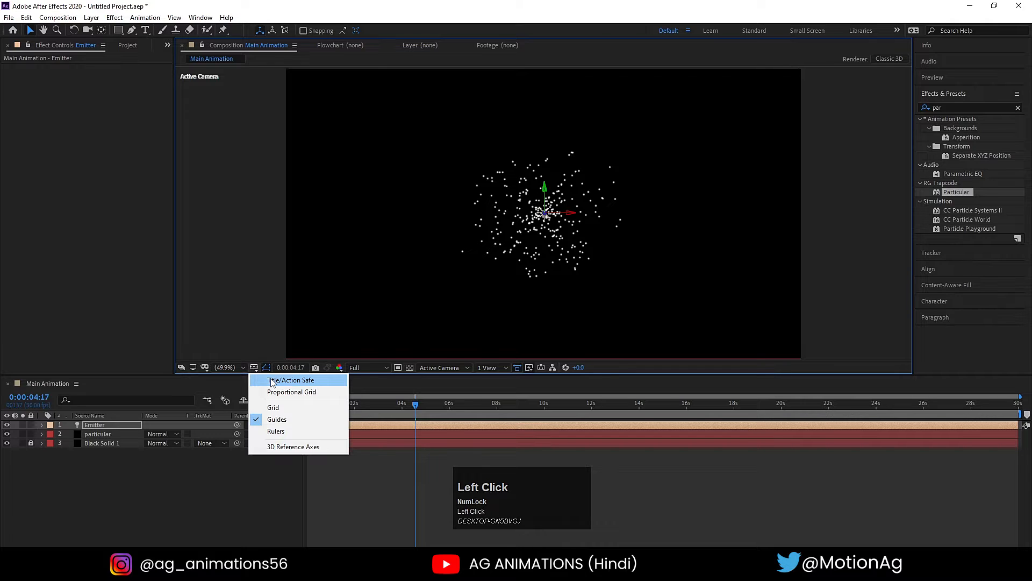
click(271, 381)
- Set Particular's Emitter Type to Light(s) on the particular layer and preview the particles from the start
click(113, 434)
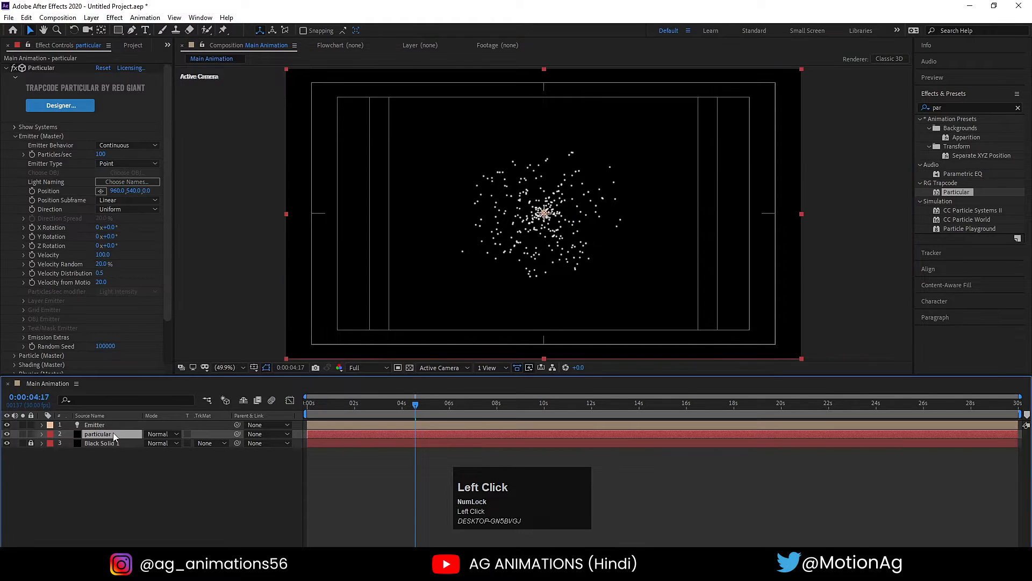
click(110, 164)
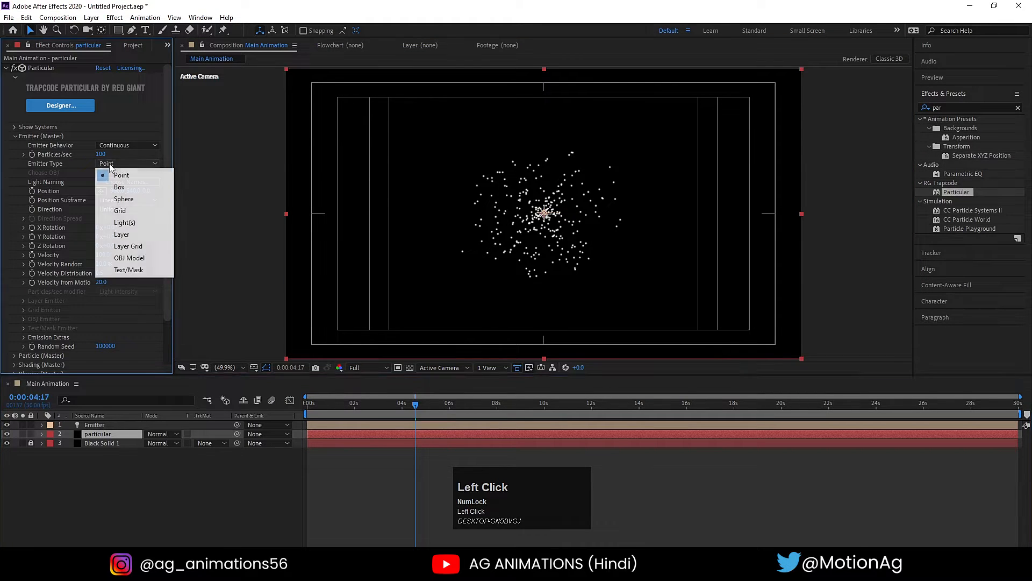
click(128, 225)
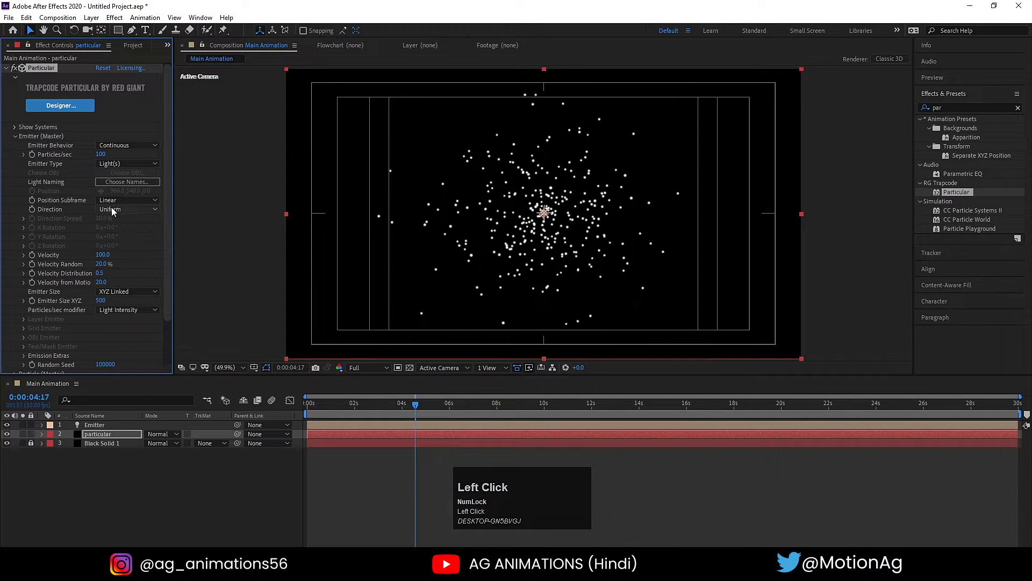
click(308, 403)
key(space)
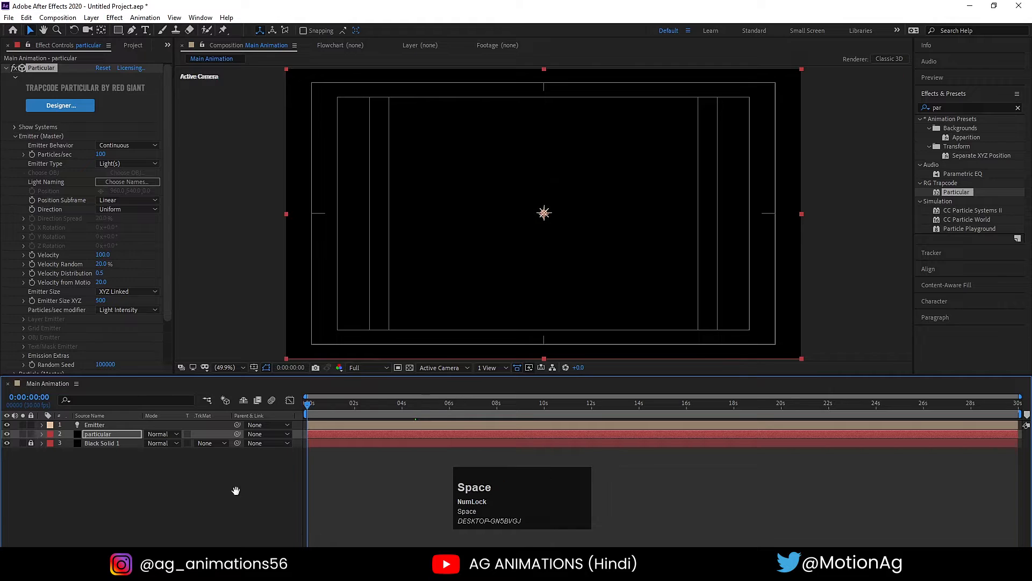
key(space)
click(108, 437)
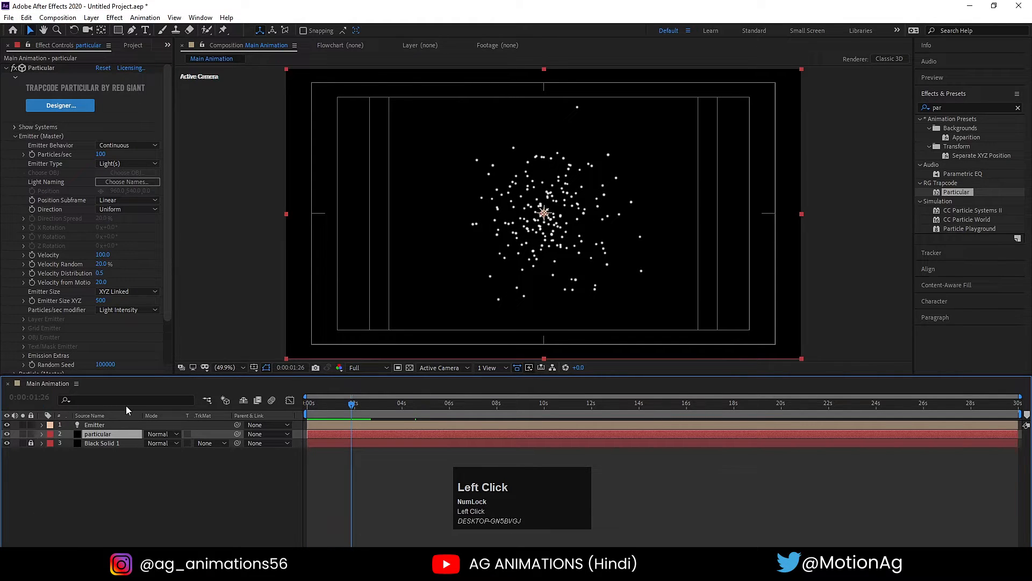
- Test moving the Emitter light leftward along its X axis to check the particles follow, and undo the move
click(95, 426)
key(ctrl+z)
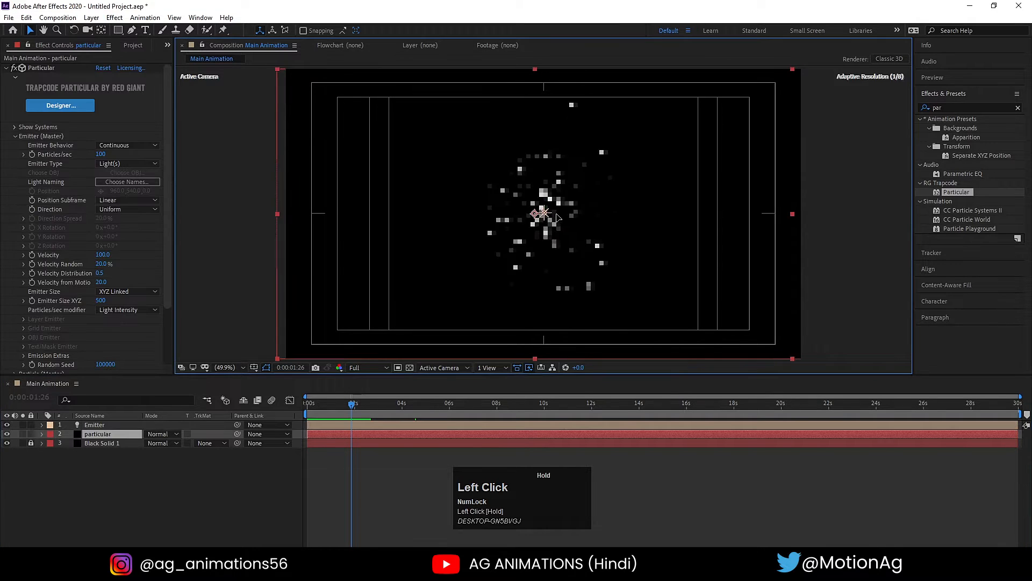
click(104, 425)
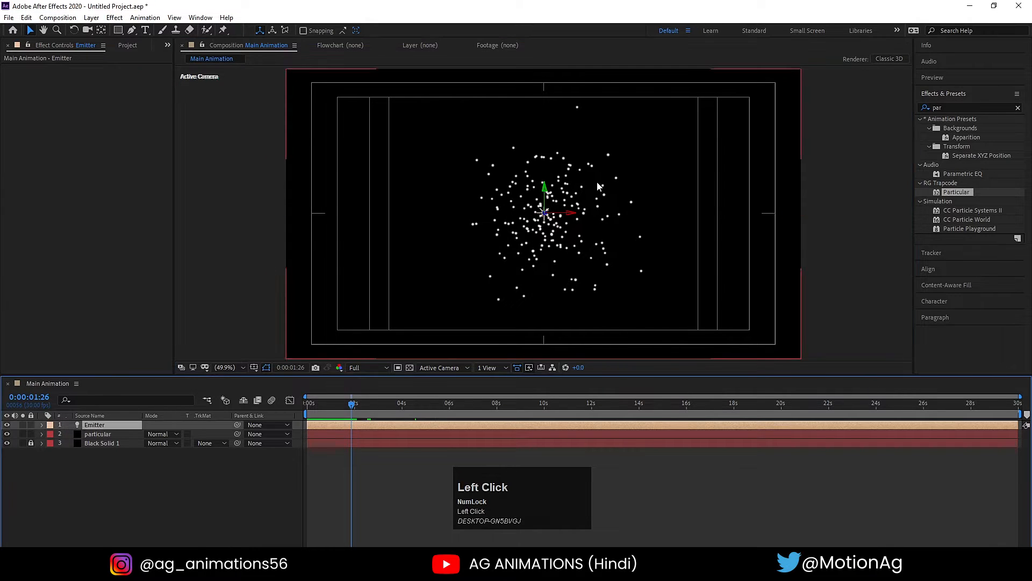
drag(573, 212, 483, 222)
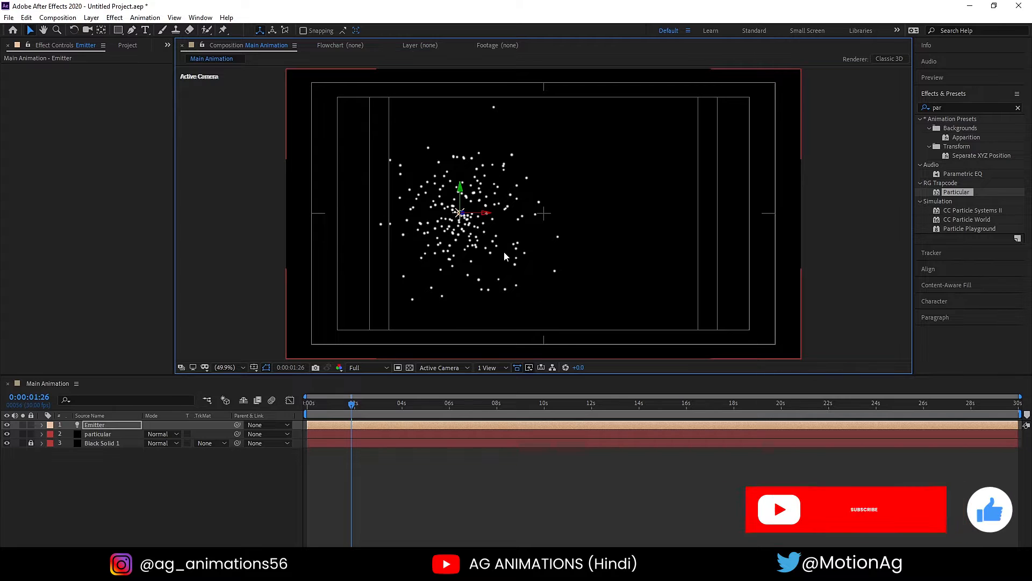
key(ctrl+z)
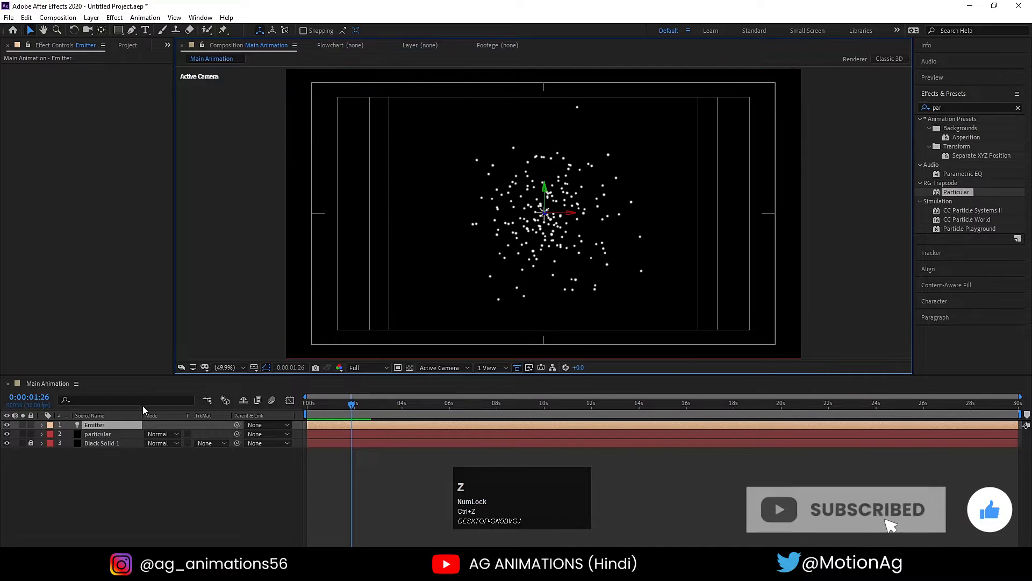
- Select the particular layer and play the light-driven particle animation again from the start
click(103, 437)
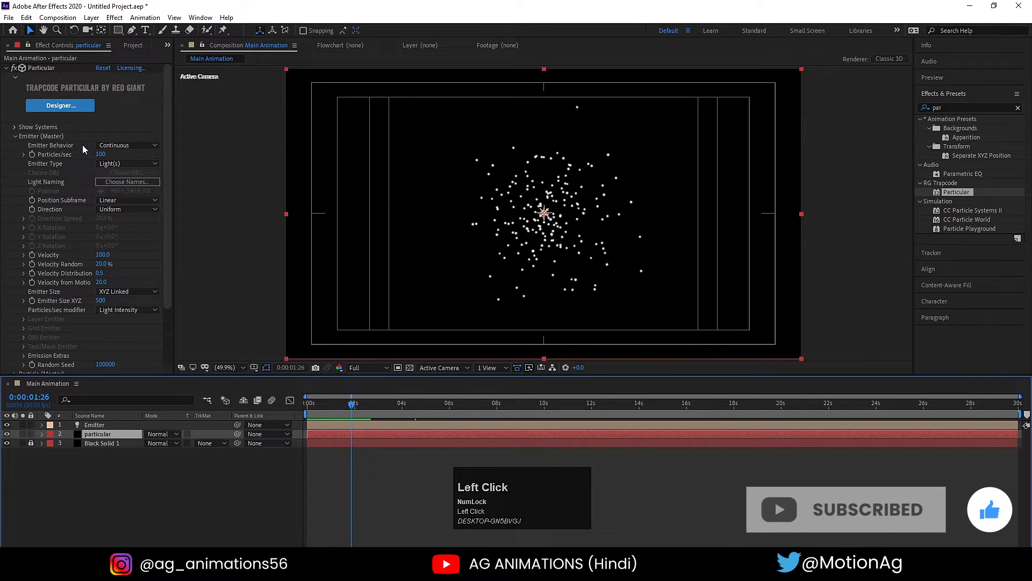
click(309, 403)
key(space)
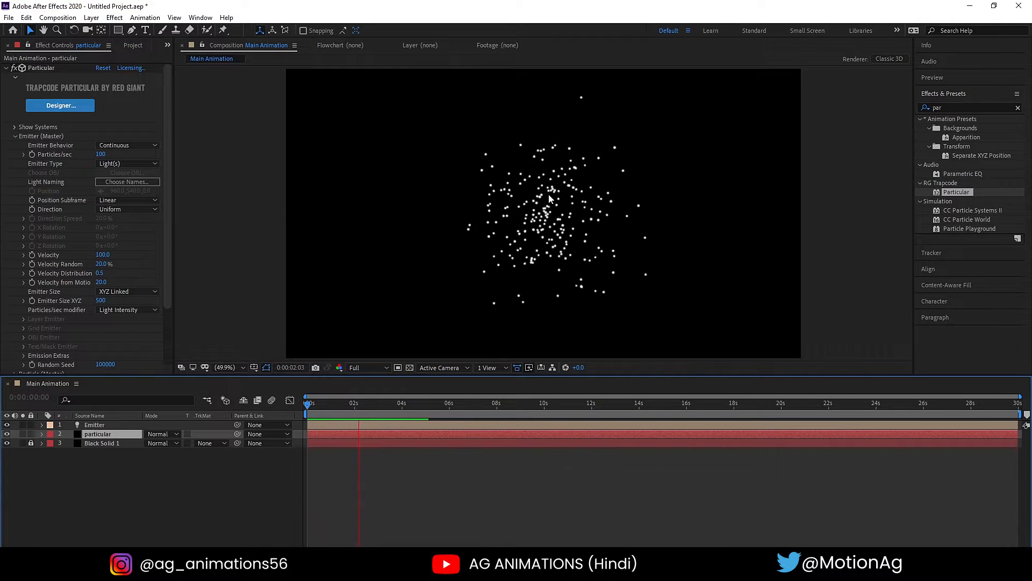
- Set Particular's Emitter Size XYZ to 0 and preview the particles from the start
key(space)
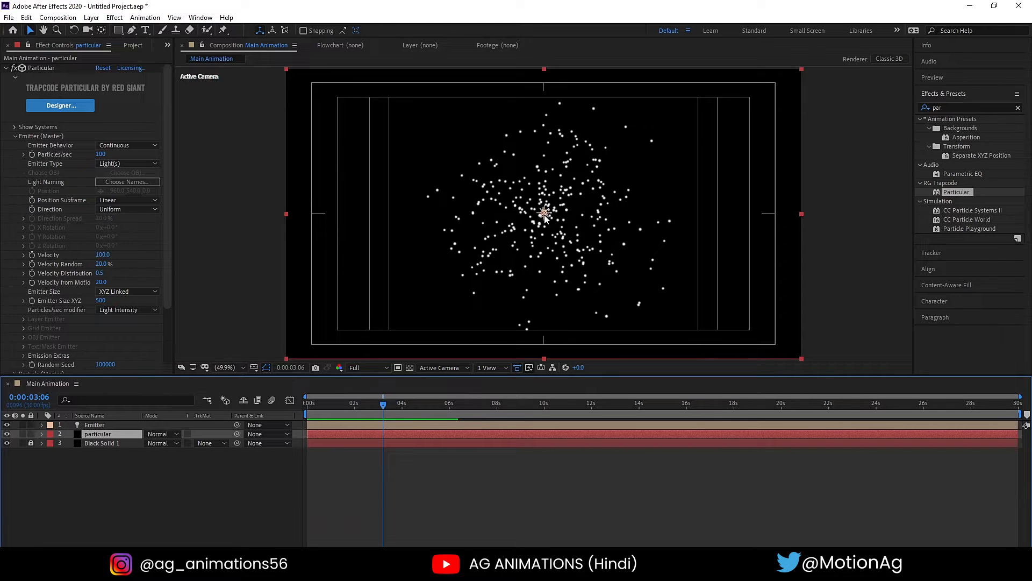
click(45, 304)
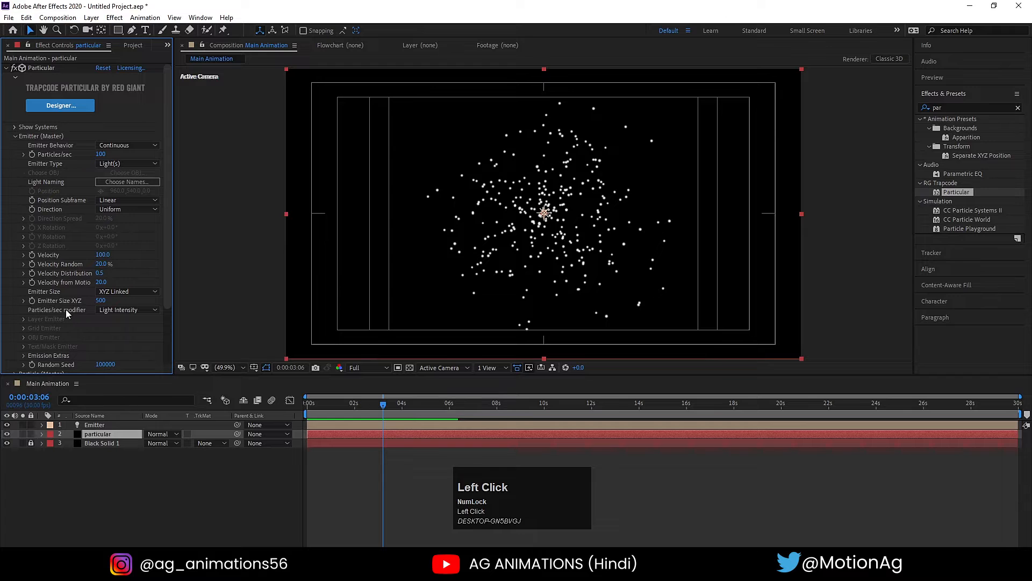
click(102, 301)
key(Return)
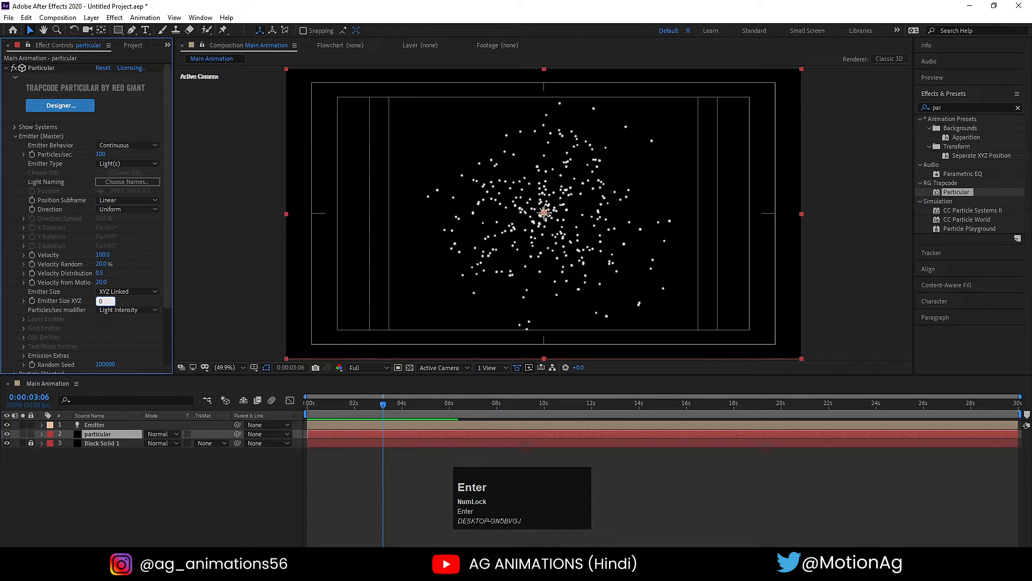
click(308, 405)
key(space)
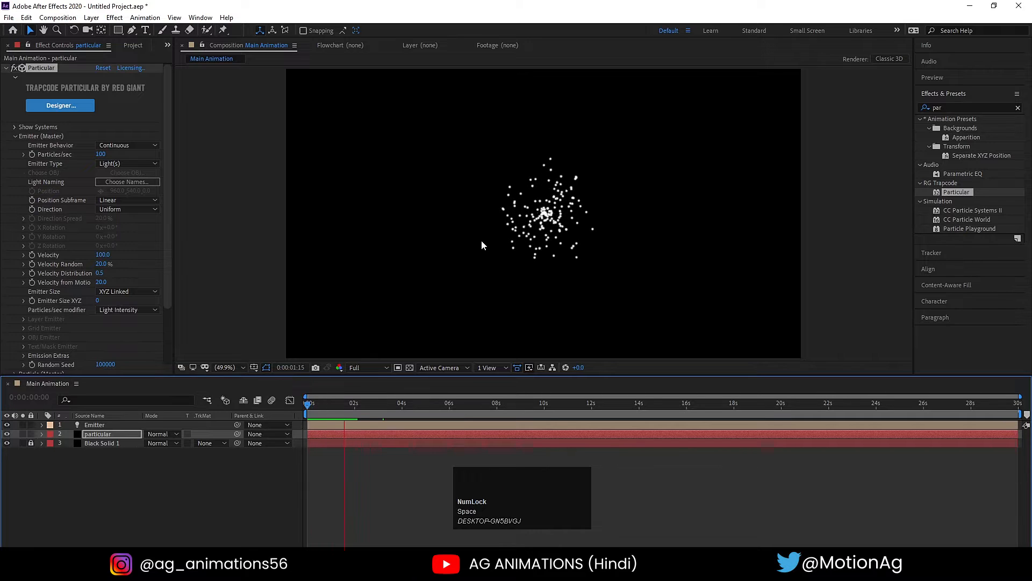
key(space)
- Set Particular's Velocity to 20 and Velocity Random to 100%, and preview the particles from the start
click(105, 255)
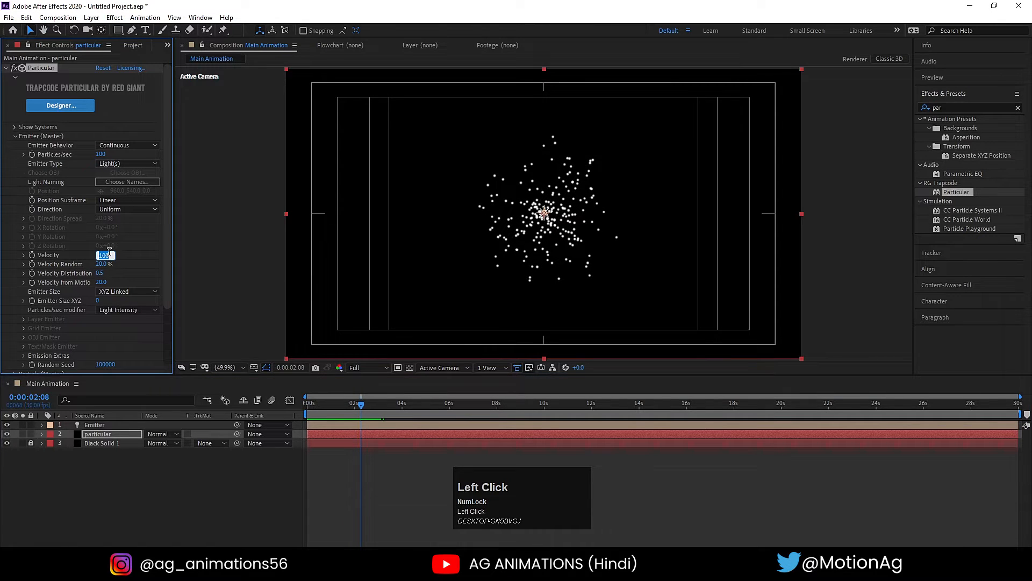
text(20)
key(Return)
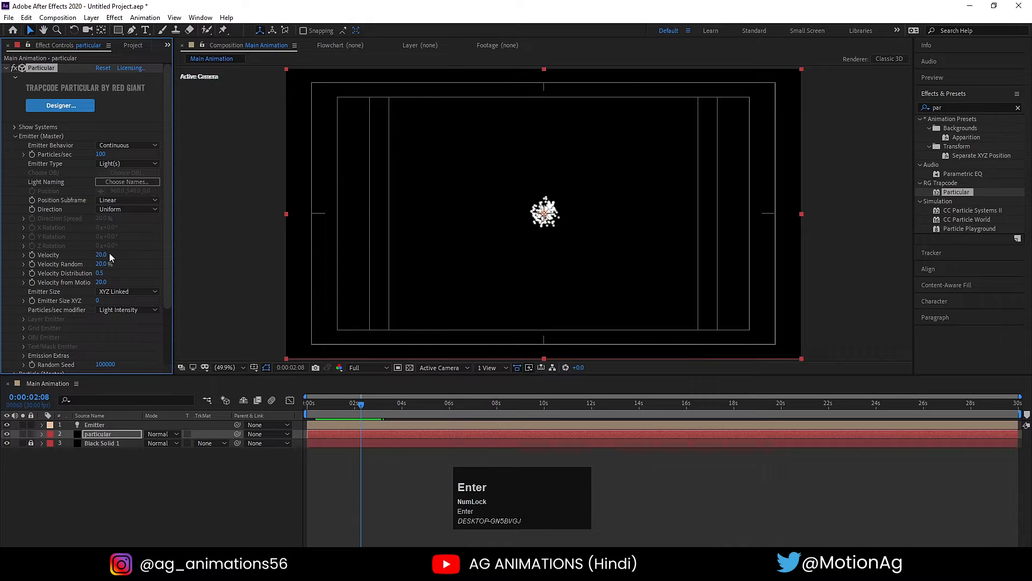
click(101, 263)
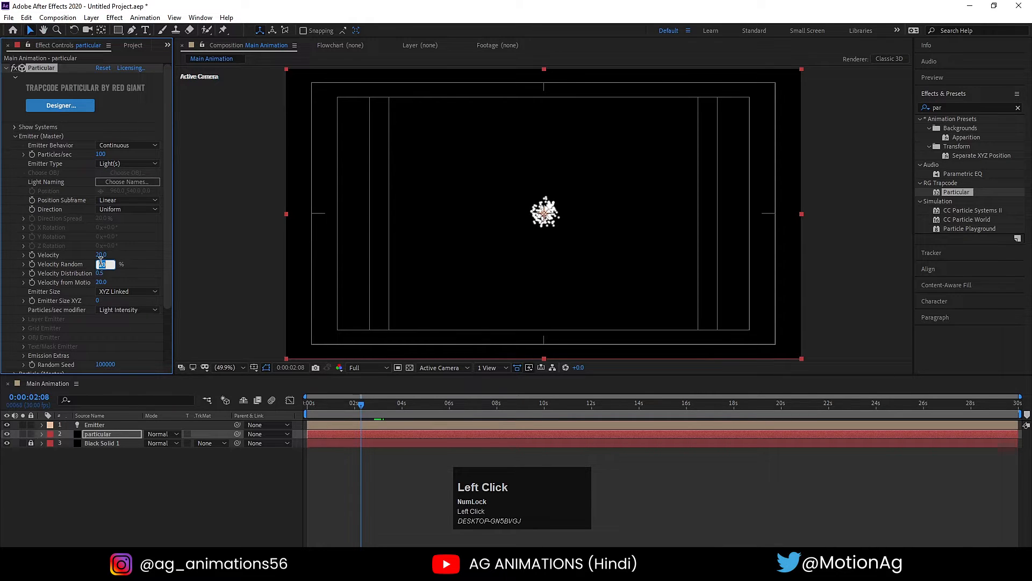
key(Return)
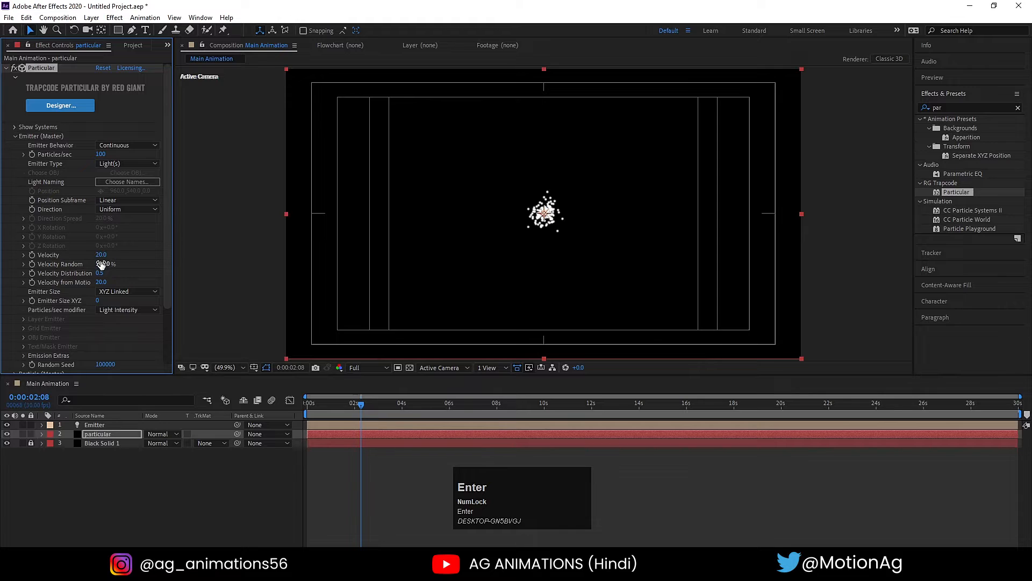
click(307, 403)
key(space)
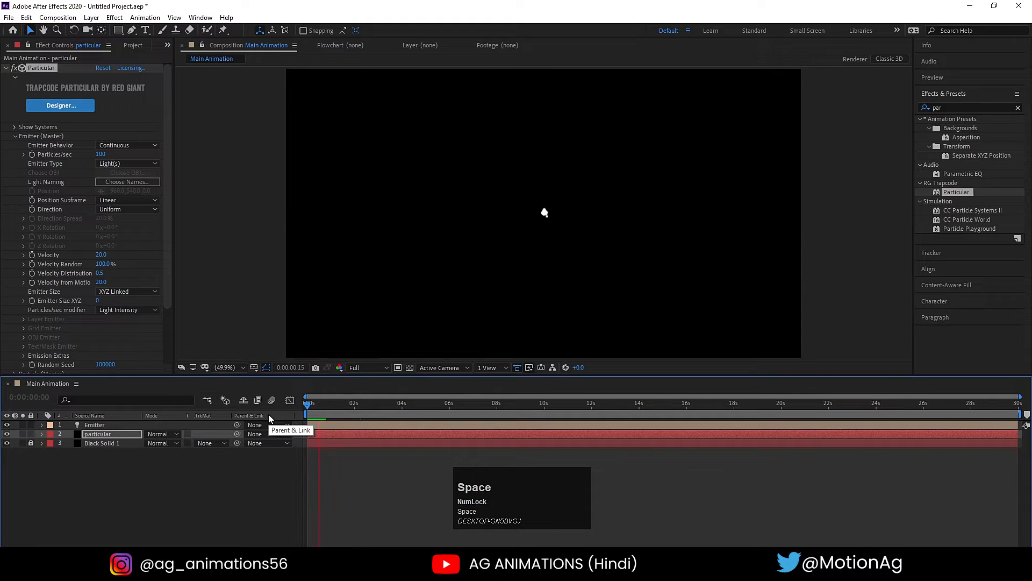
key(space)
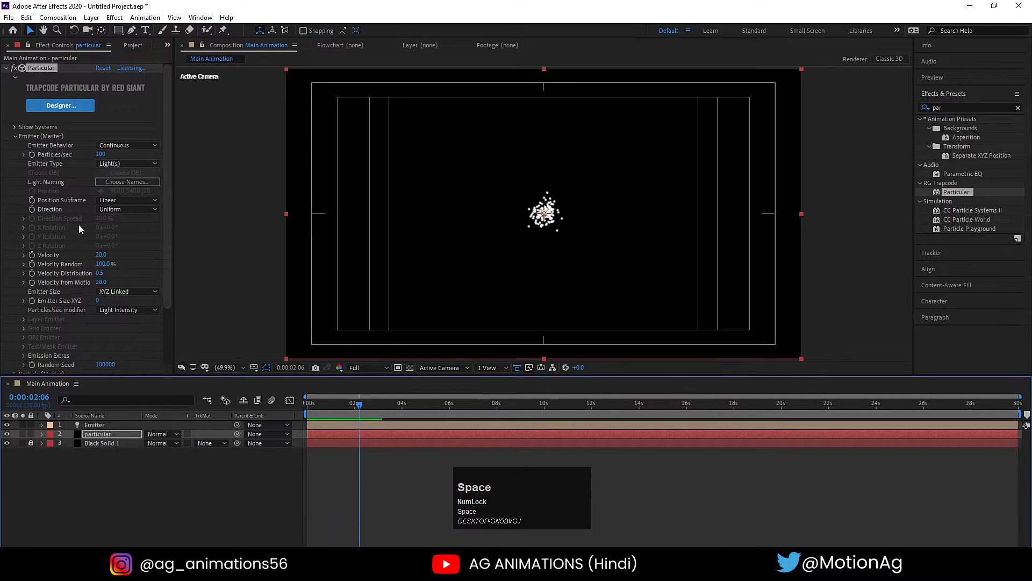
- Set Particular's Velocity to 50 and preview the particles from the start
click(103, 252)
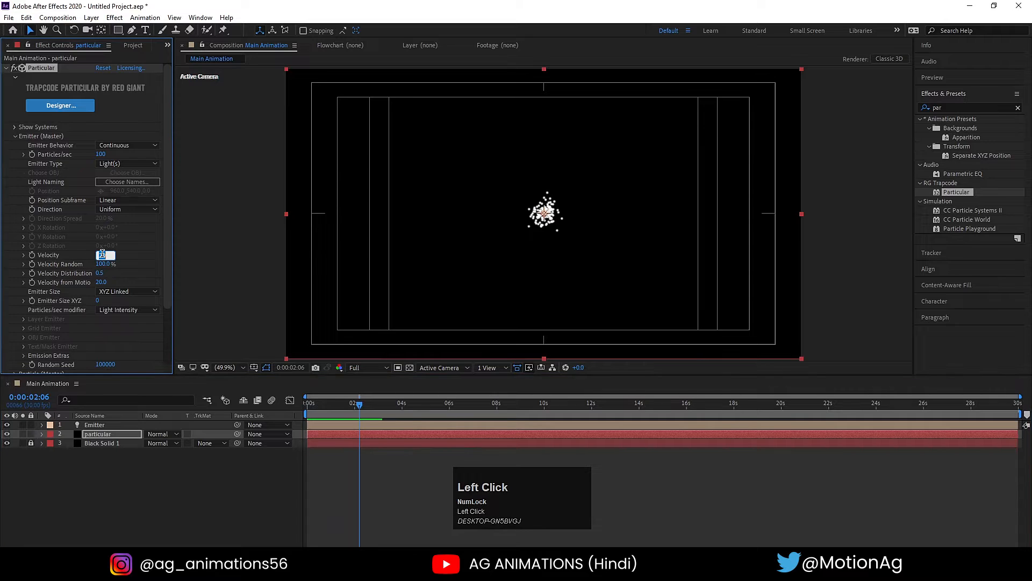
key(Return)
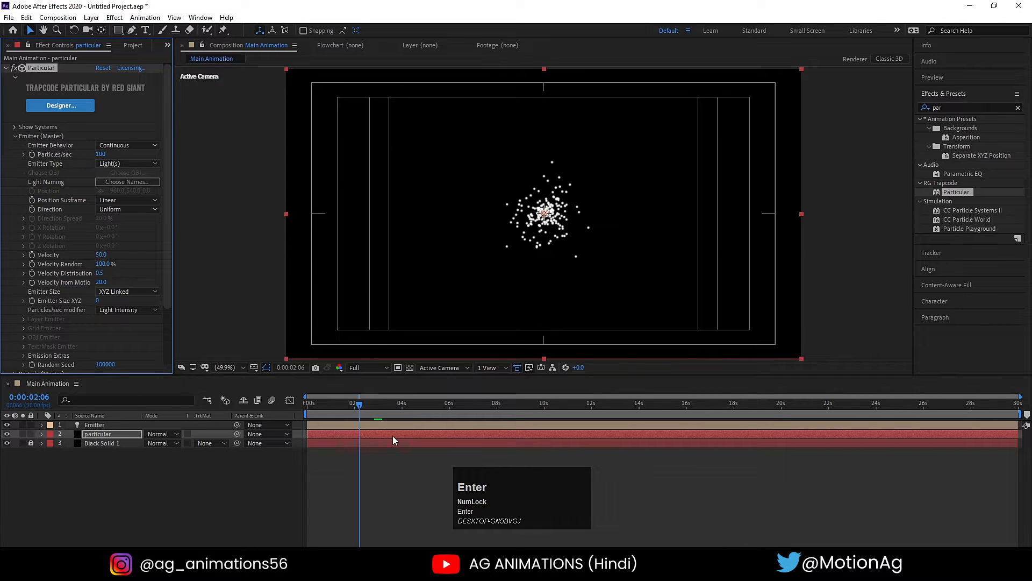
click(309, 413)
key(space)
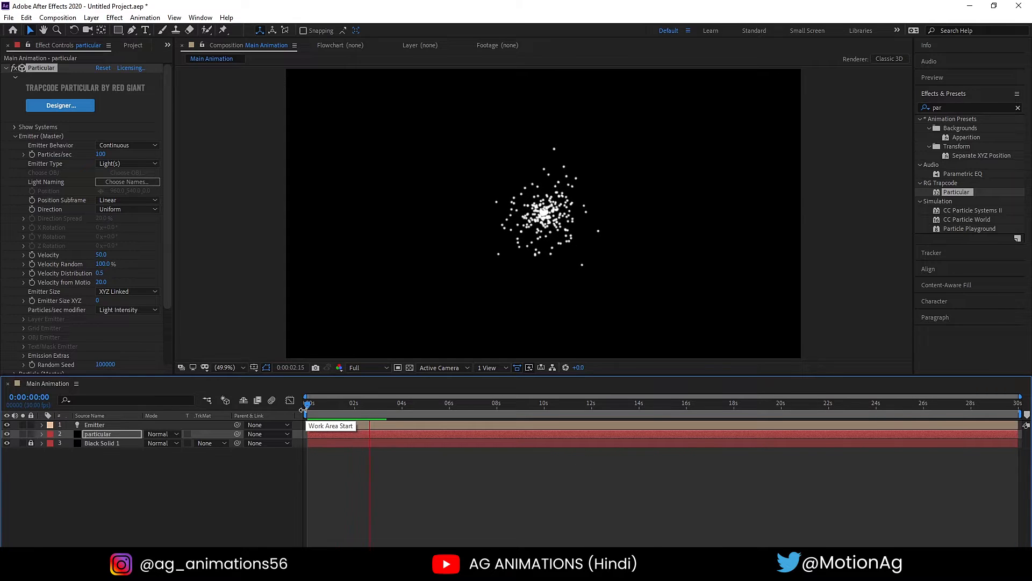
click(321, 412)
- Add a null object to the composition and make it a 3D layer
click(227, 487)
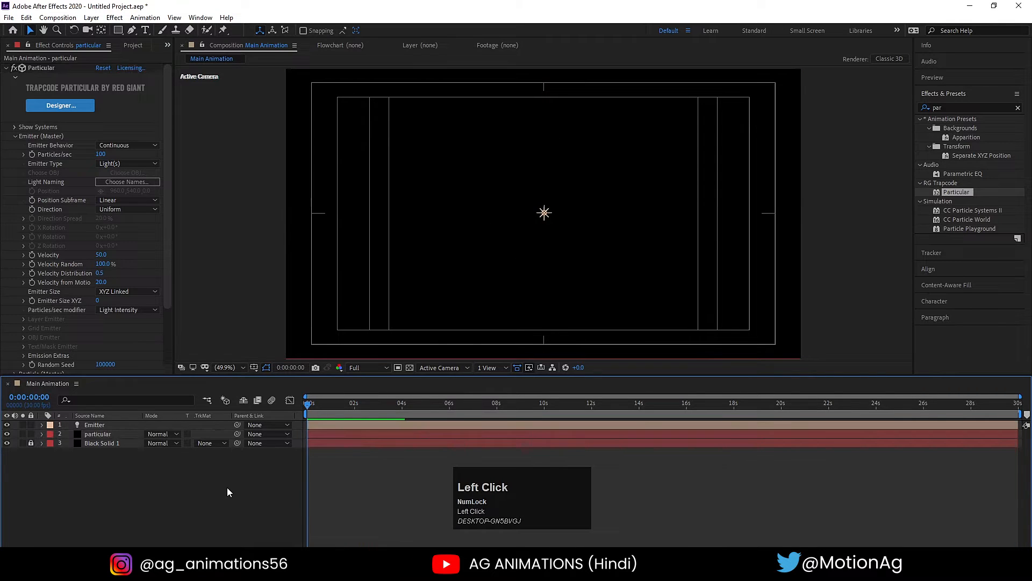
right_click(227, 487)
click(253, 370)
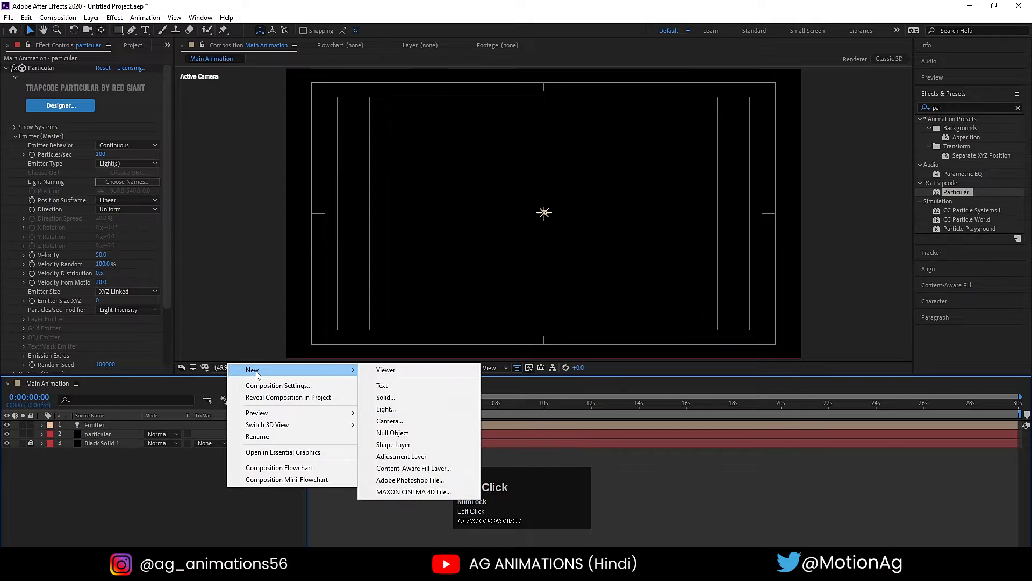
click(385, 431)
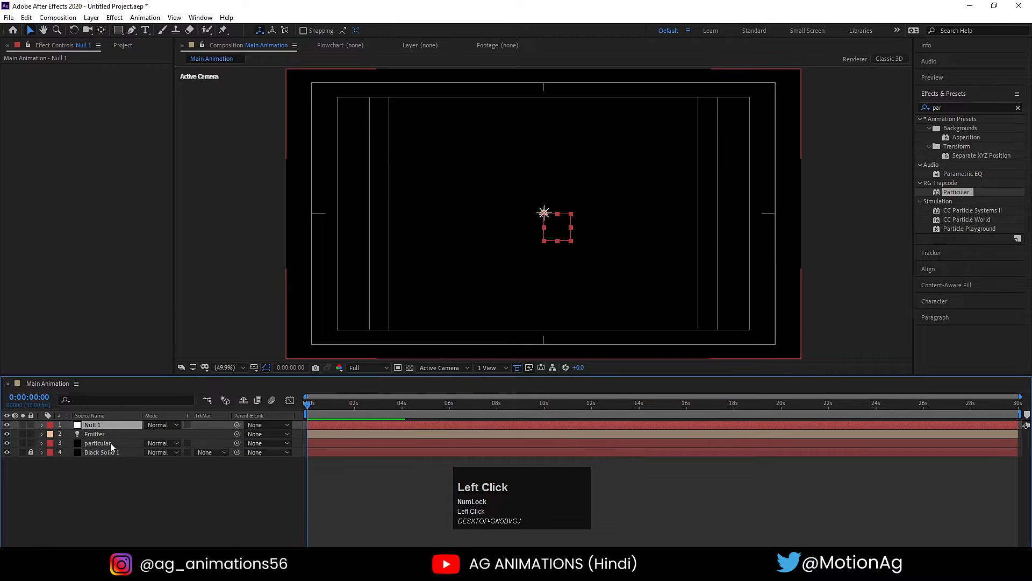
key(F4)
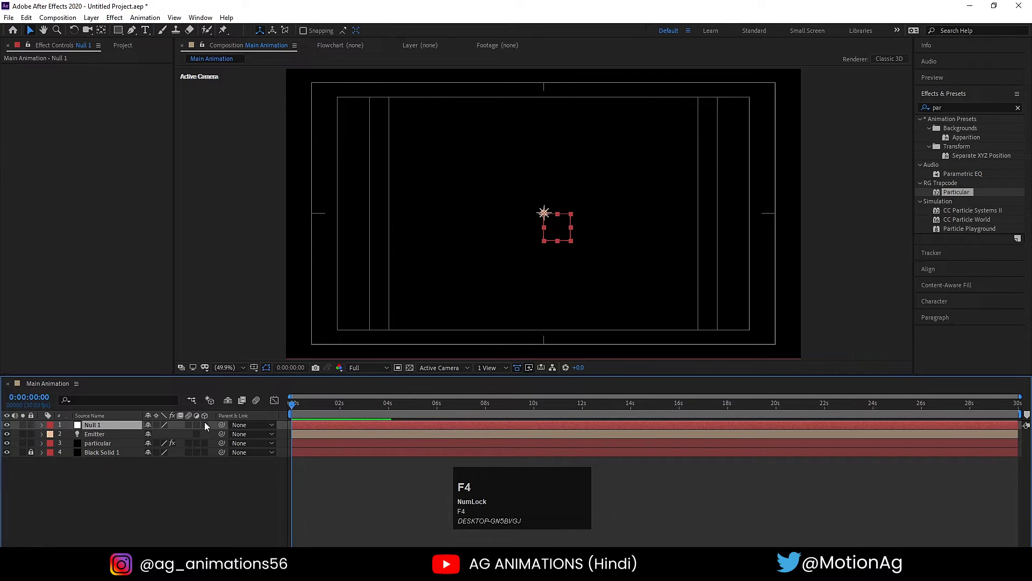
click(204, 425)
key(space)
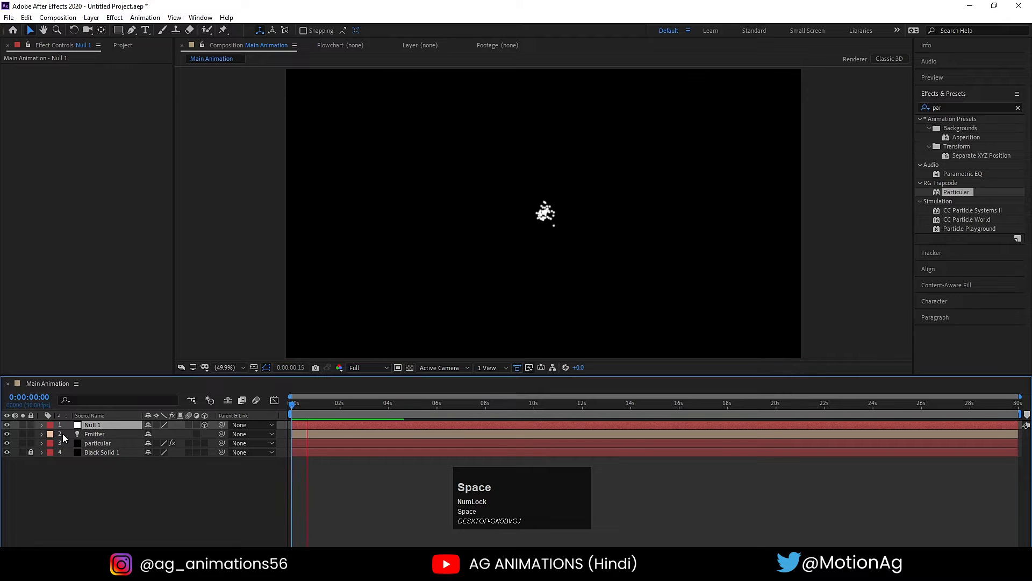
click(257, 412)
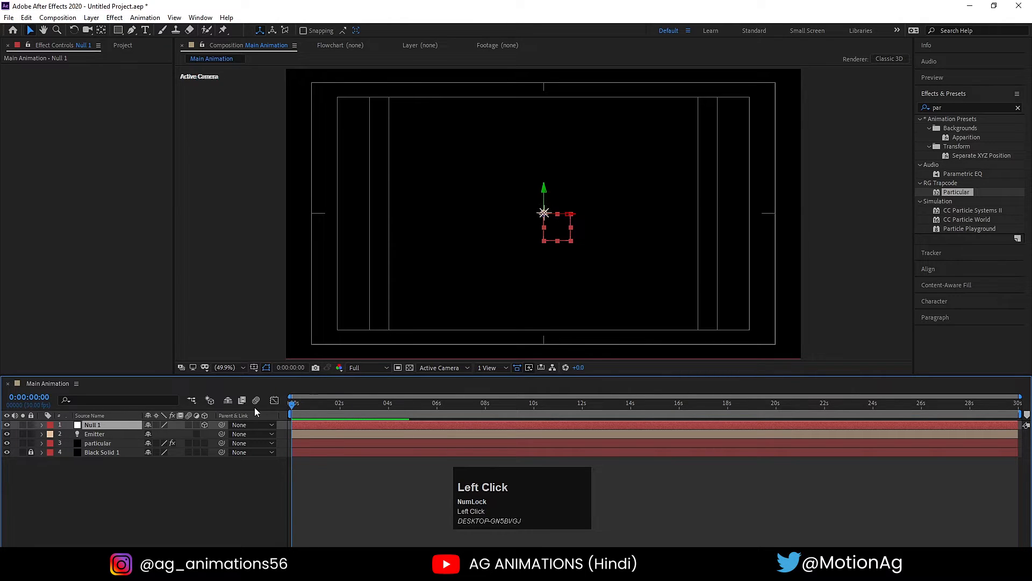
- In the Top view, move the Emitter light along its Z axis close to the null, at about Z -35
click(442, 369)
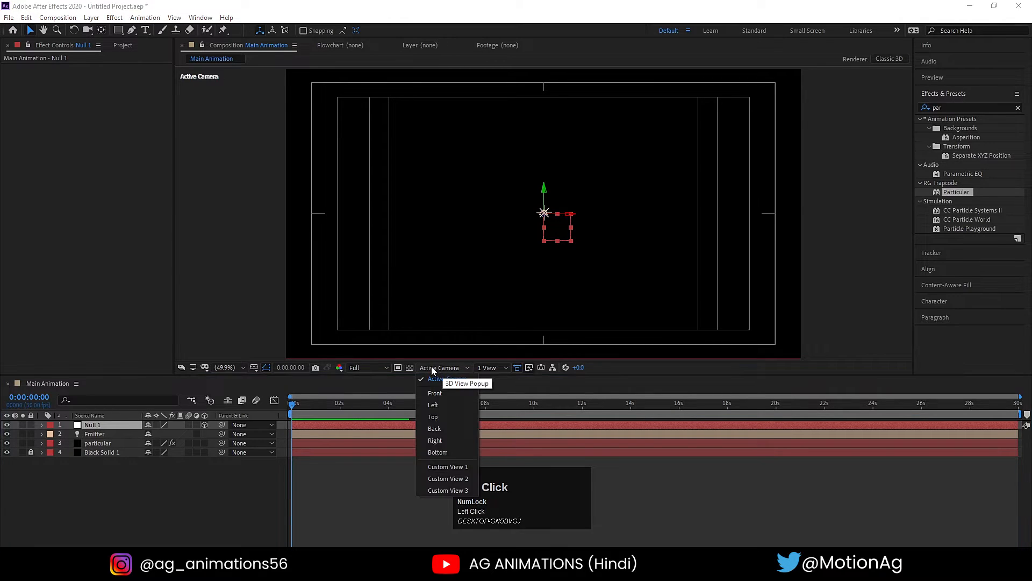
click(437, 417)
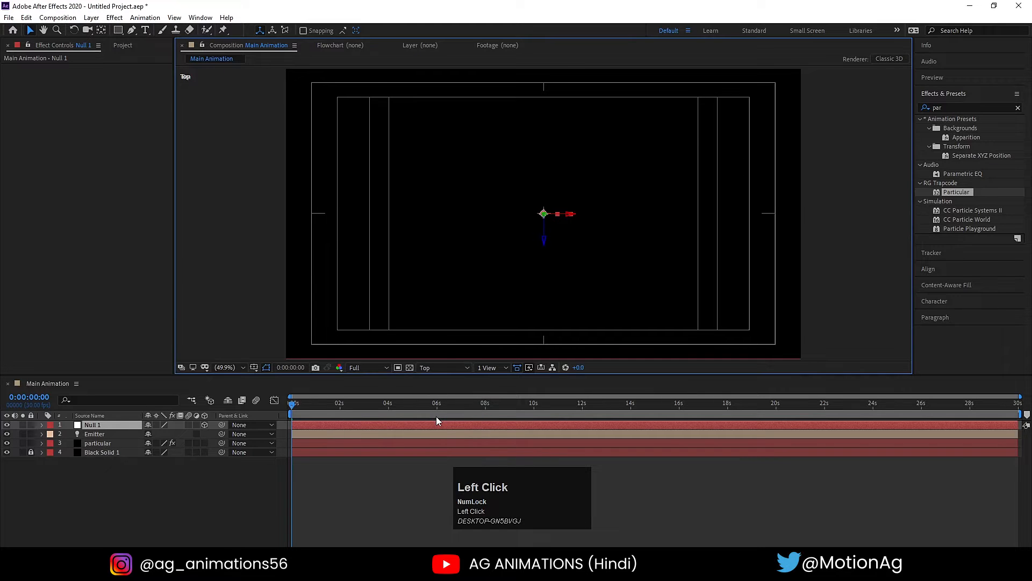
click(109, 436)
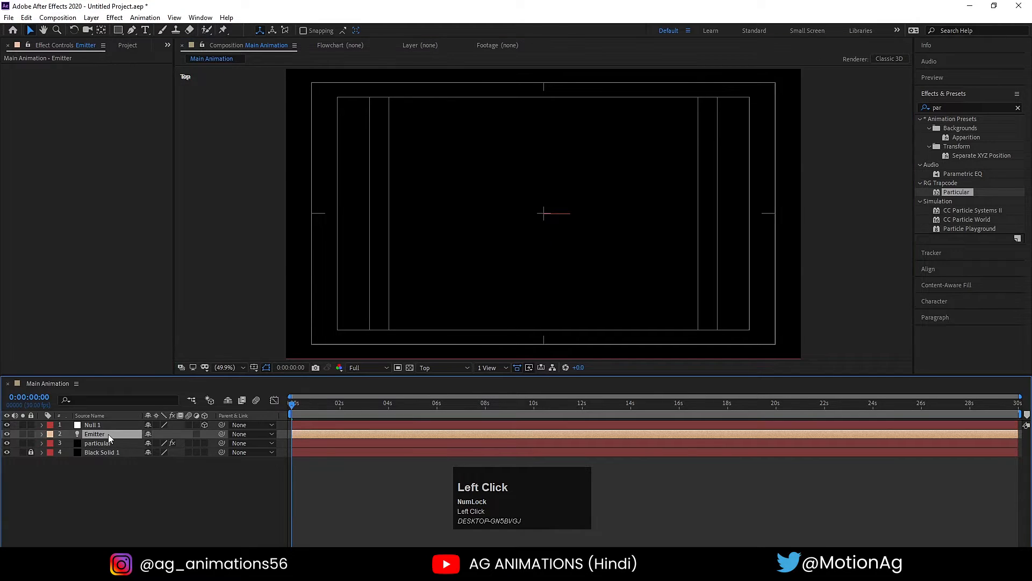
scroll(520, 273, down, 4)
scroll(548, 254, up, 2)
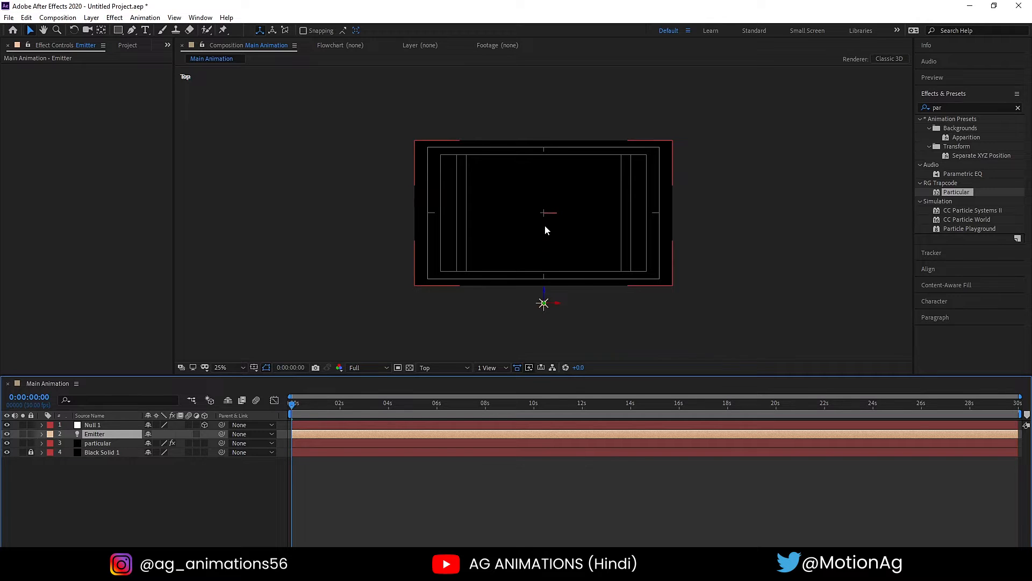
drag(543, 297, 546, 180)
scroll(547, 199, up, 4)
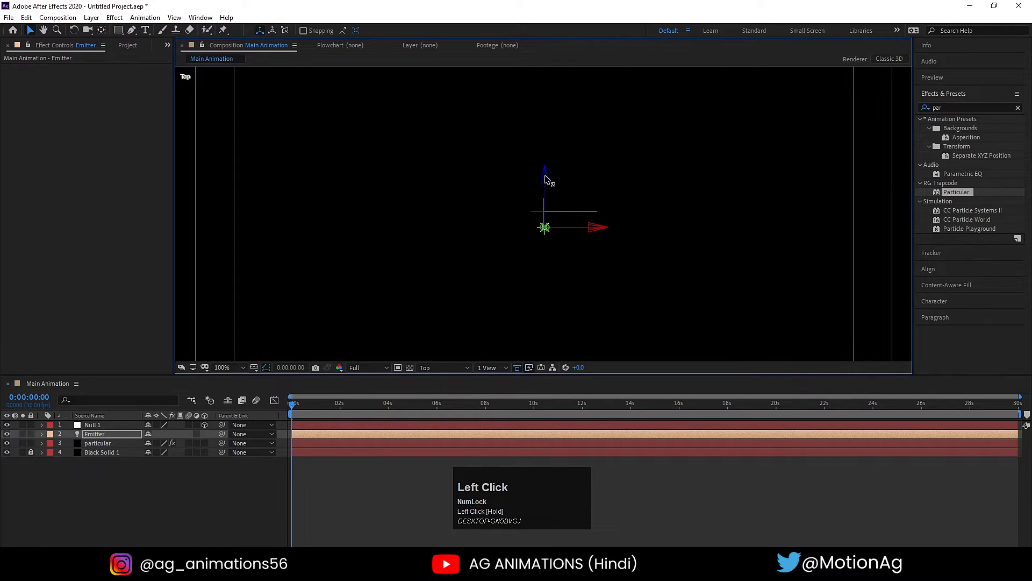
scroll(547, 182, up, 2)
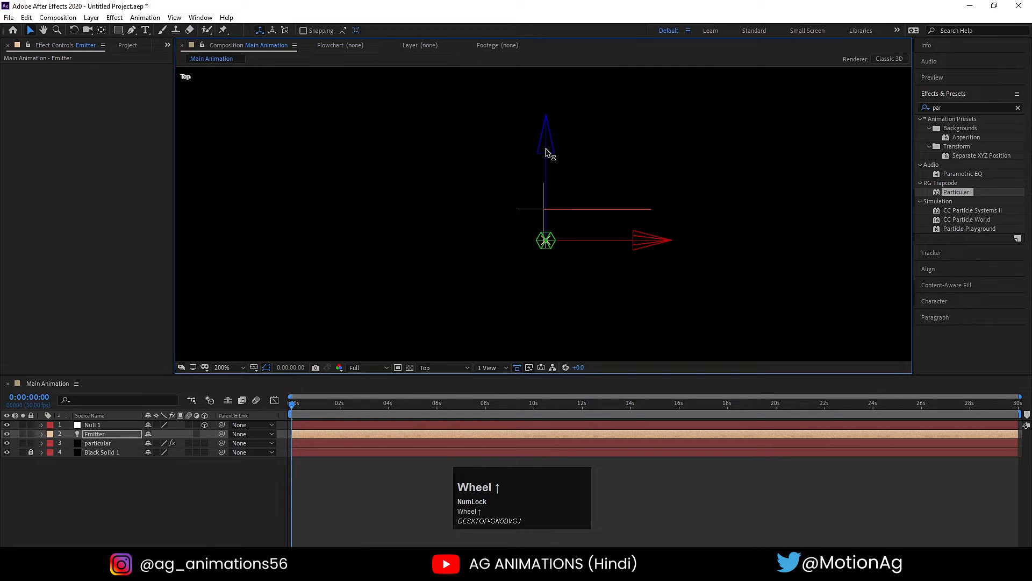
drag(546, 152, 547, 158)
- Set a Position keyframe on the Emitter light at 0 seconds
key(p)
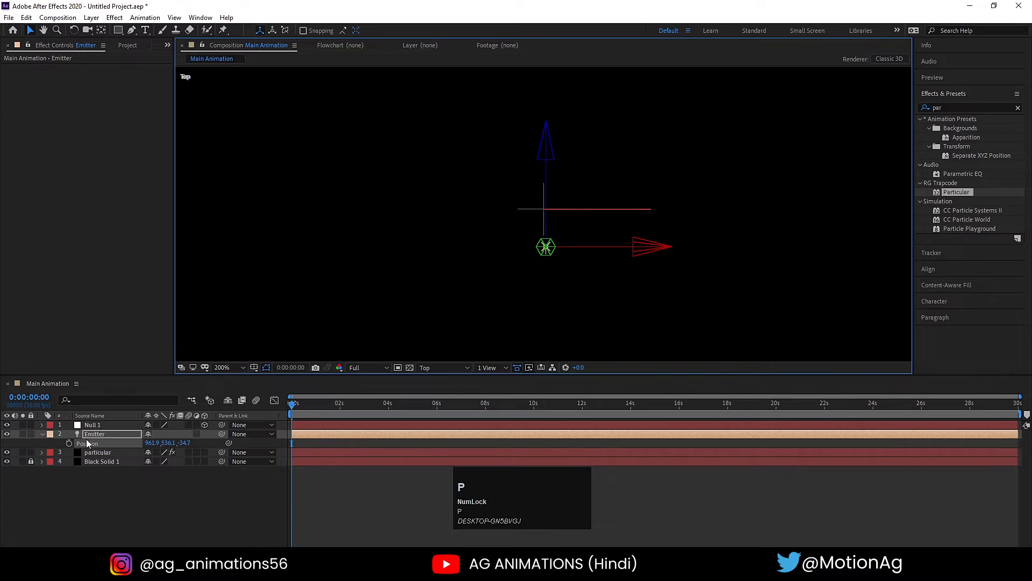
click(69, 442)
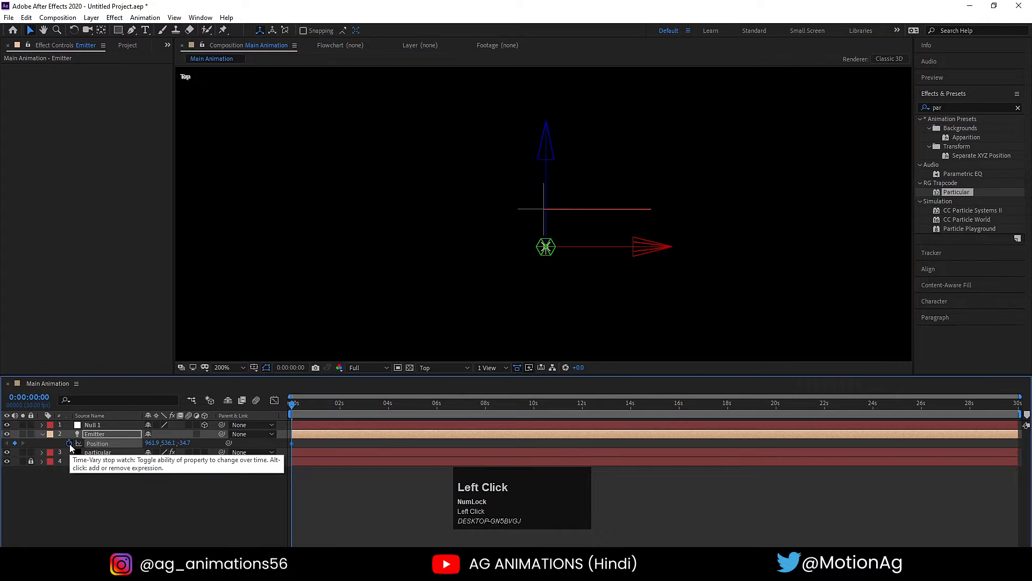
key(u)
key(u)
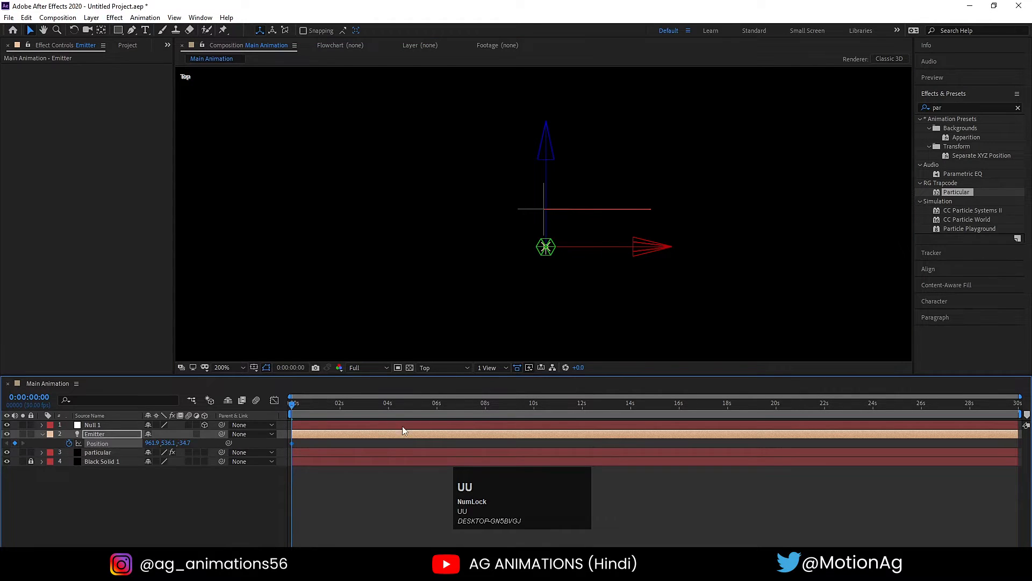
- At 8 seconds, keyframe the Emitter light's Position by moving it along its Z axis to about -835
click(485, 405)
scroll(567, 173, down, 4)
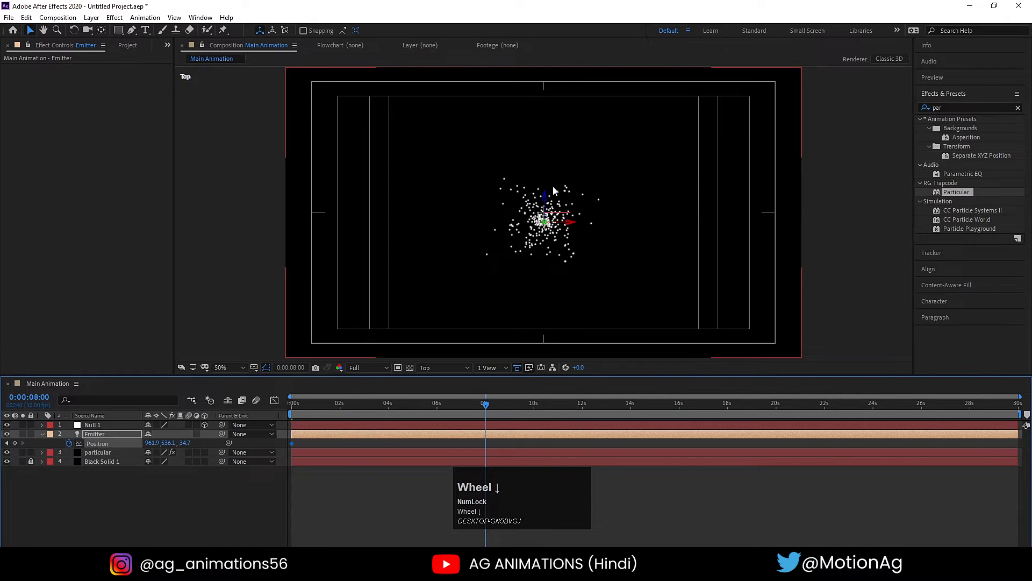
drag(545, 201, 555, 352)
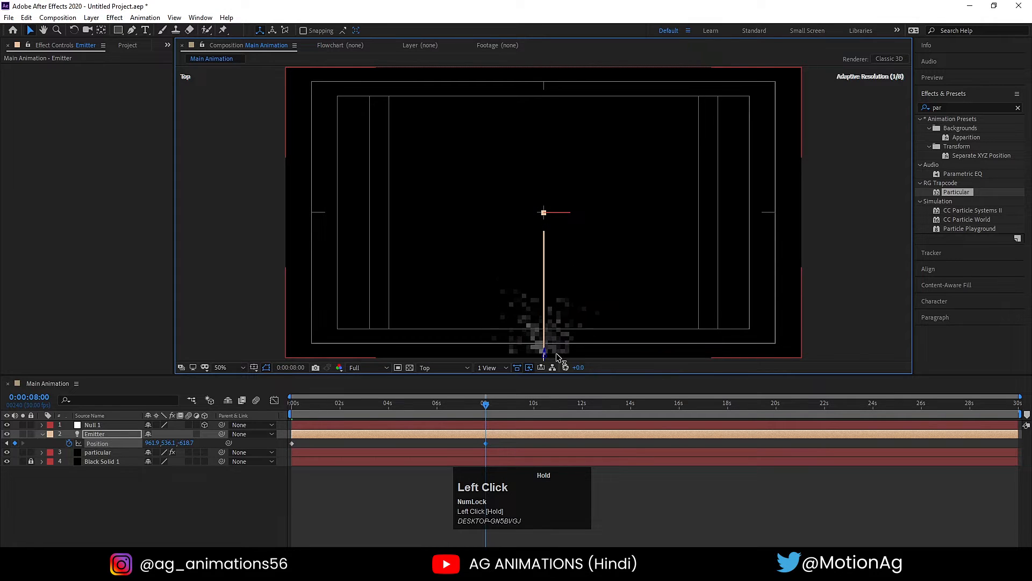
scroll(556, 352, down, 2)
drag(546, 285, 547, 317)
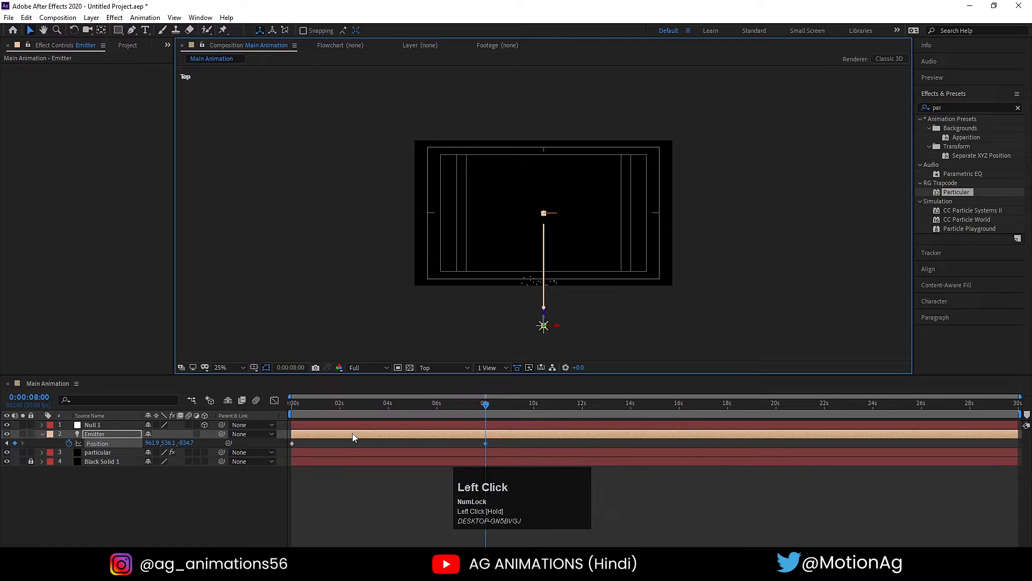
- Preview the animated Emitter light in the Top view and return to the start of the timeline
key(space)
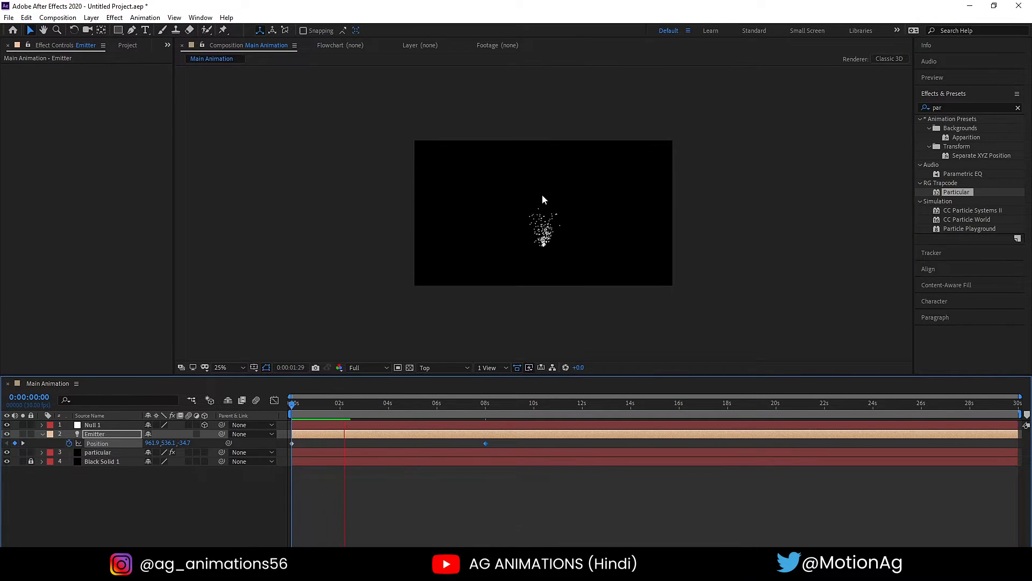
key(space)
click(305, 403)
drag(294, 405, 250, 404)
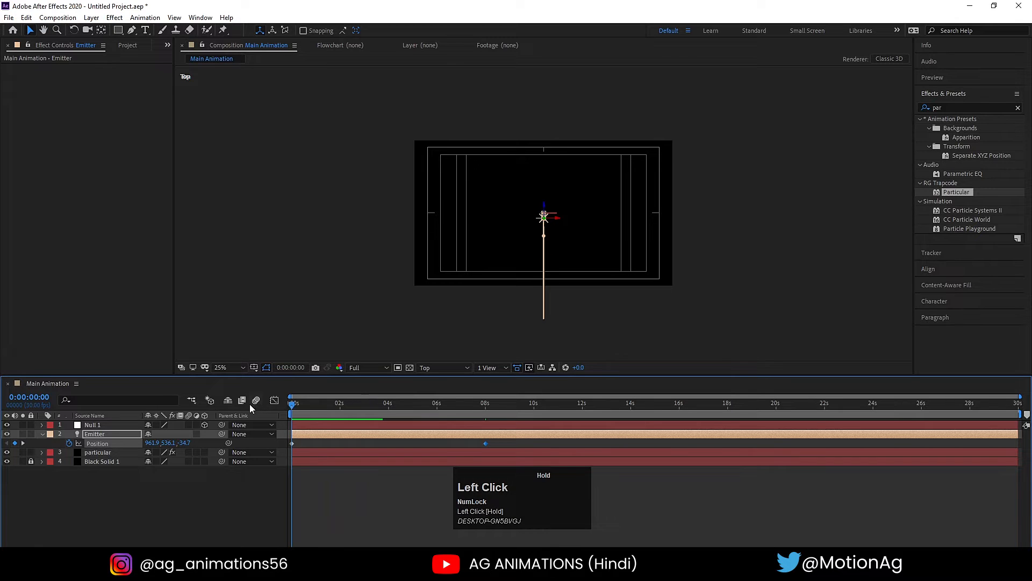
- Show the rotation properties of the Null 1 layer
click(111, 426)
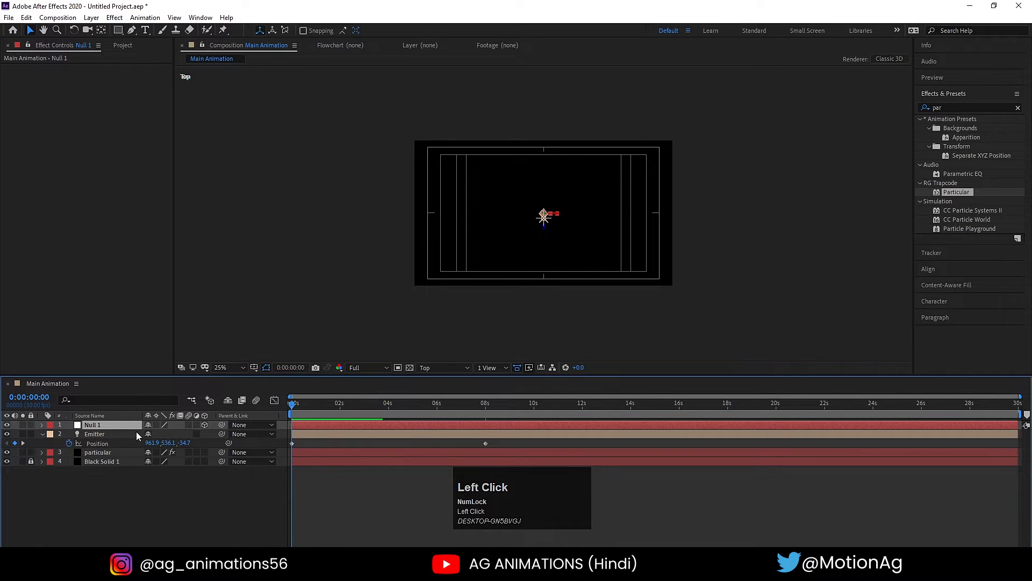
key(r)
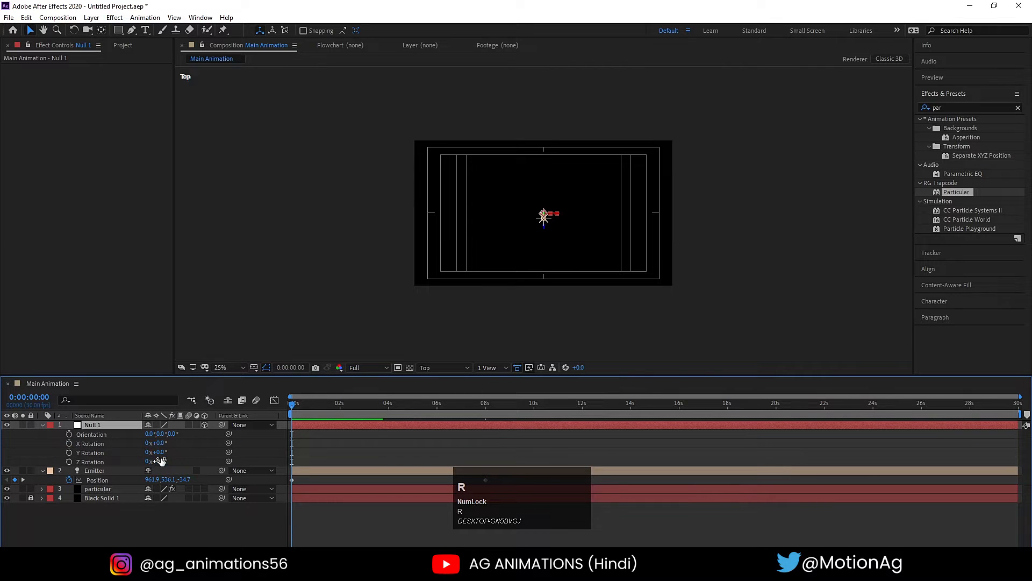
click(161, 461)
key(ctrl+z)
drag(161, 453, 150, 451)
key(ctrl+z)
- Set a Y Rotation keyframe on Null 1 at 0 seconds and parent the Emitter light to Null 1
scroll(521, 245, up, 4)
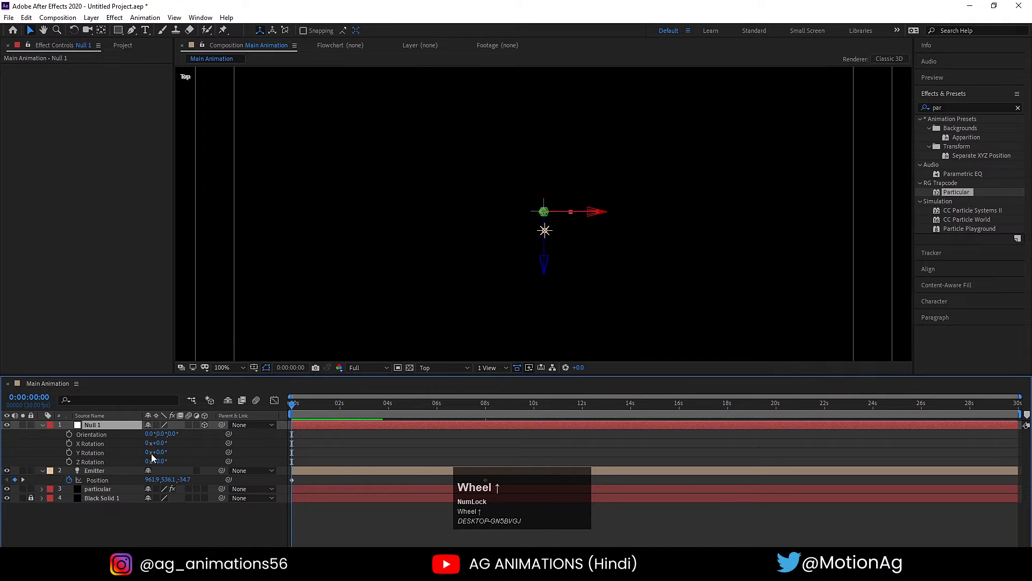
click(69, 452)
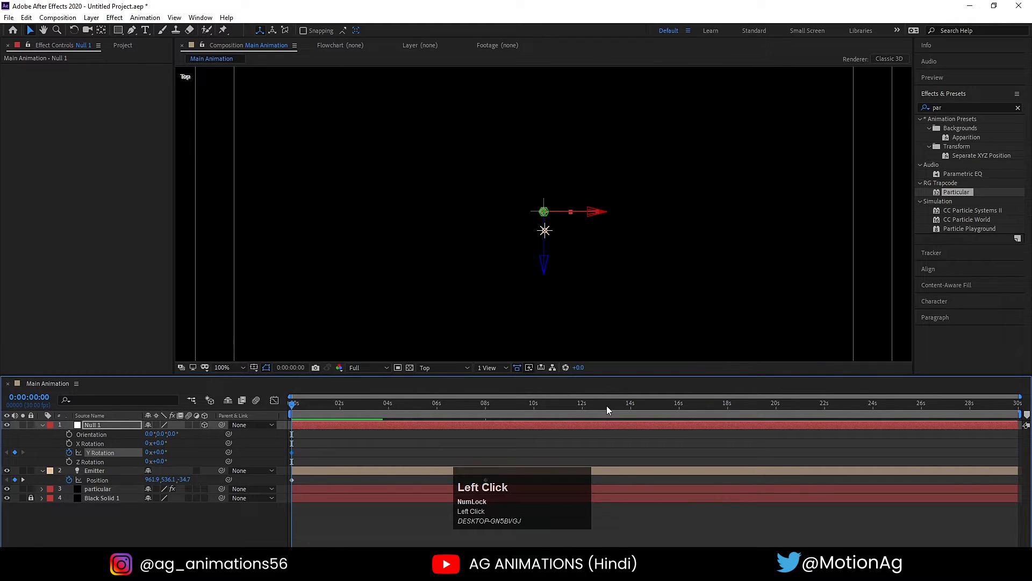
drag(491, 479, 615, 448)
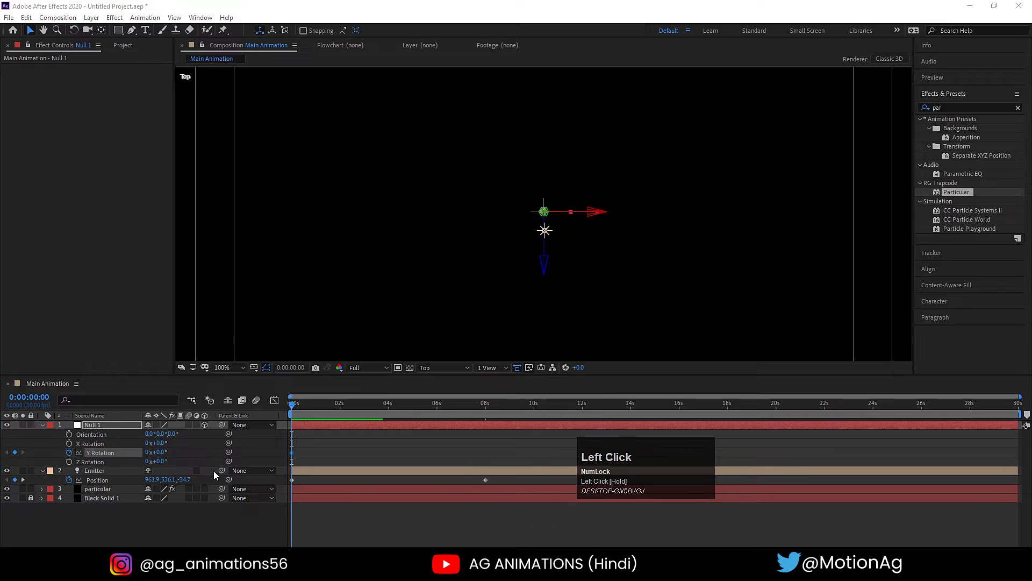
drag(221, 471, 108, 425)
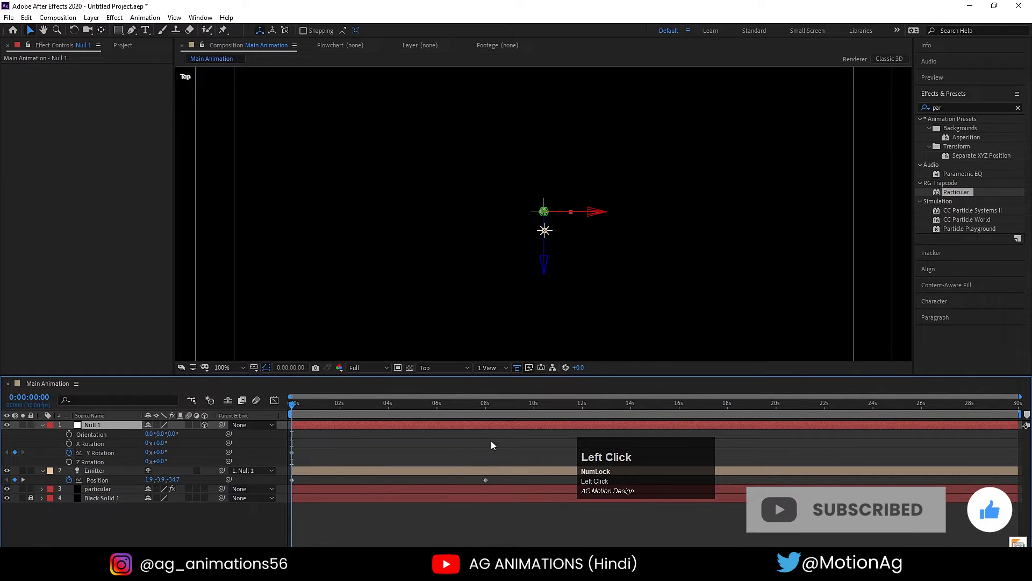
- At 8 seconds, set a second Y Rotation keyframe on Null 1 with several full turns
key(k)
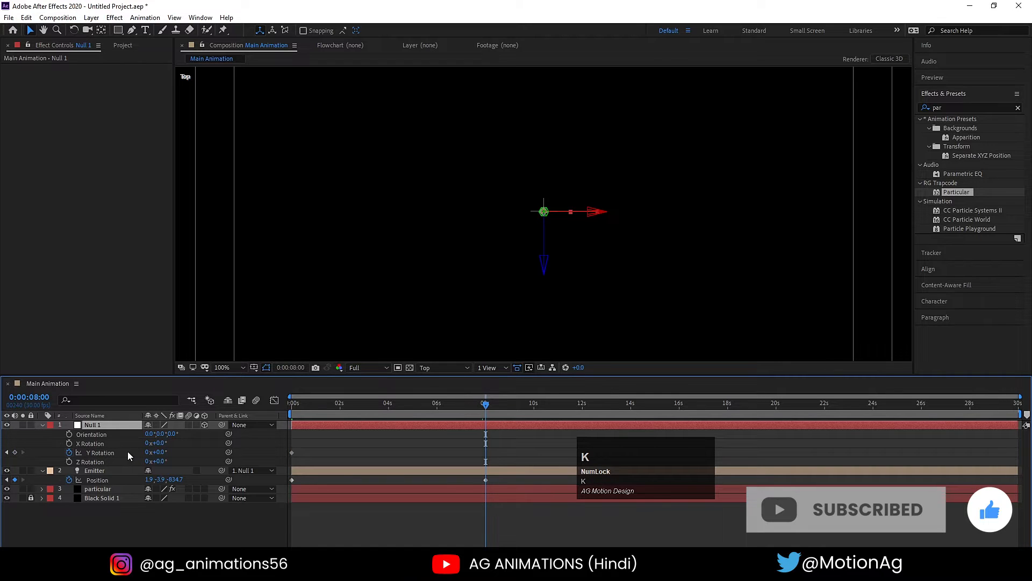
click(145, 452)
key(Return)
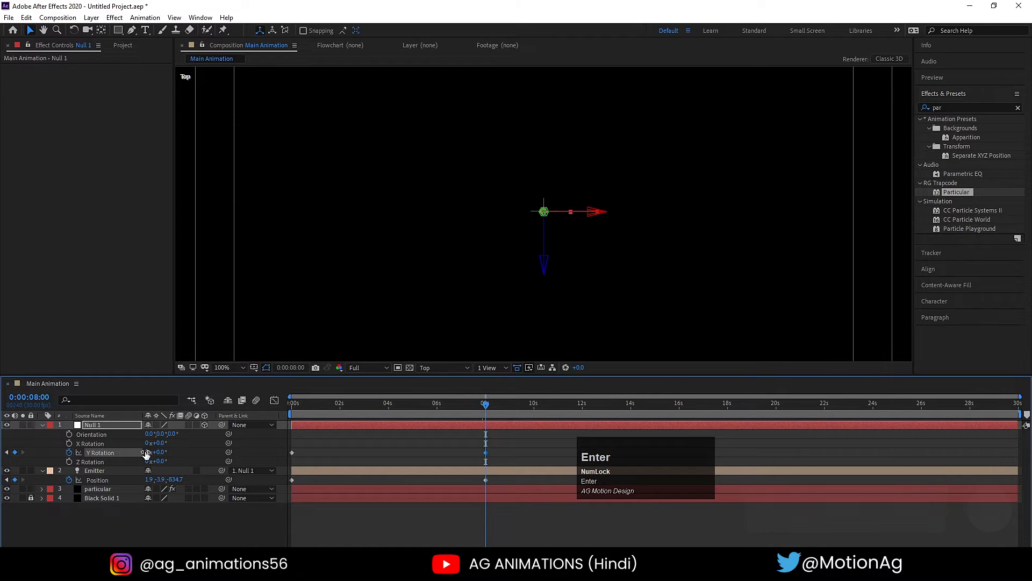
- Preview the rotating particle emission from the start of the timeline in the Top view
click(293, 404)
key(space)
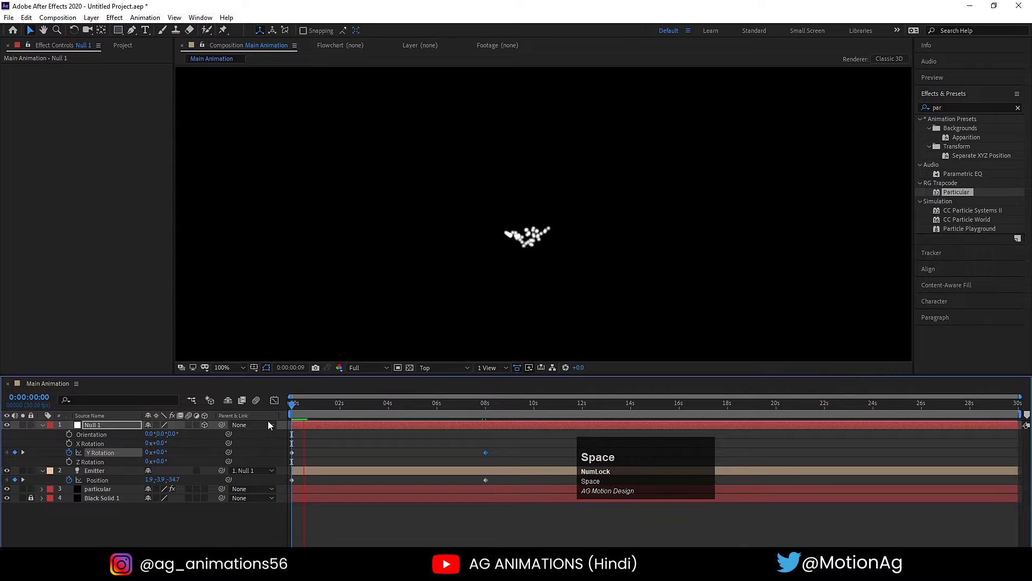
scroll(541, 269, down, 2)
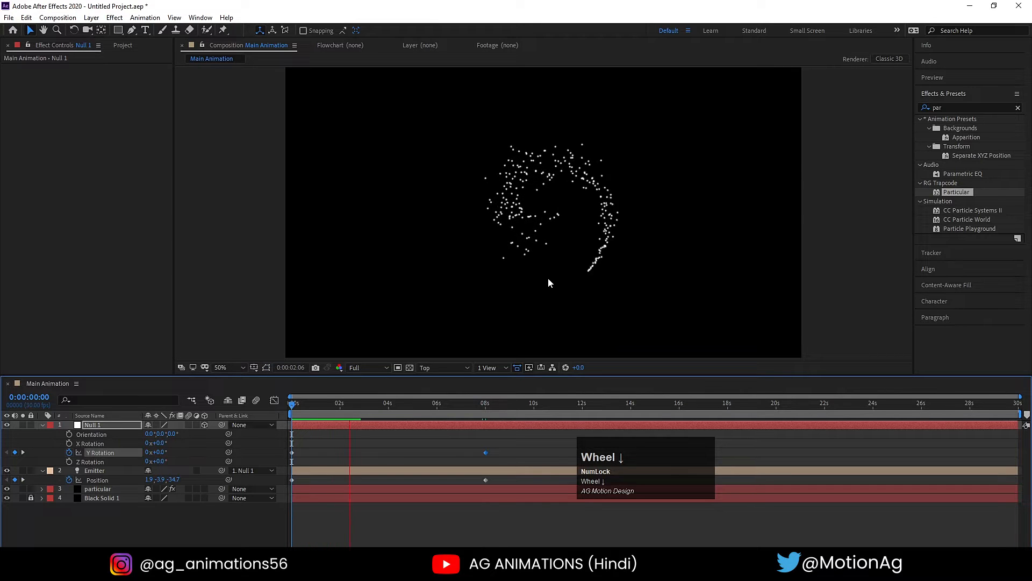
key(space)
- Change the number of full turns on Null 1's 8-second Y Rotation keyframe and preview the spiral from the start
key(k)
click(147, 452)
text(0)
key(Return)
key(j)
key(space)
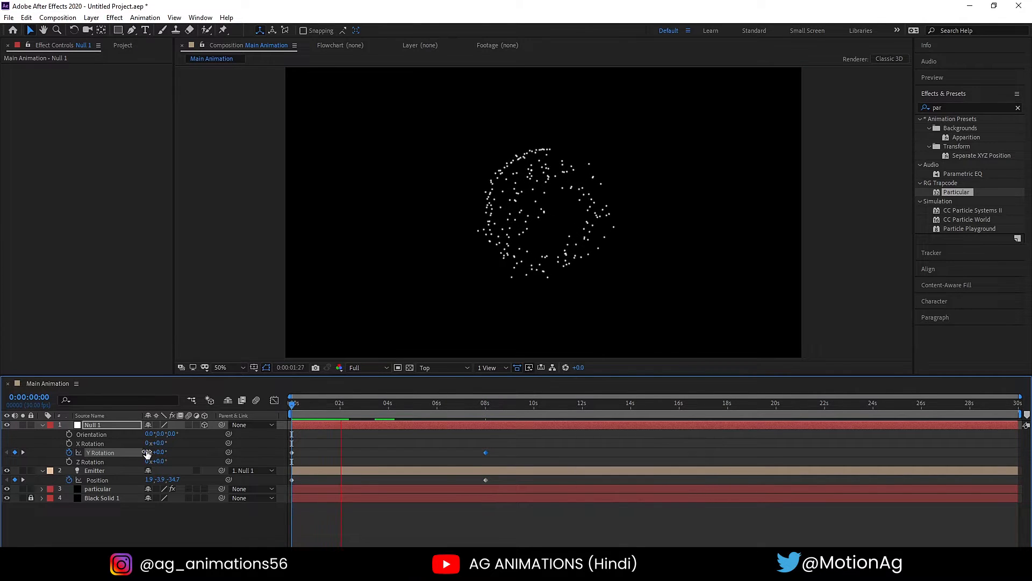
key(space)
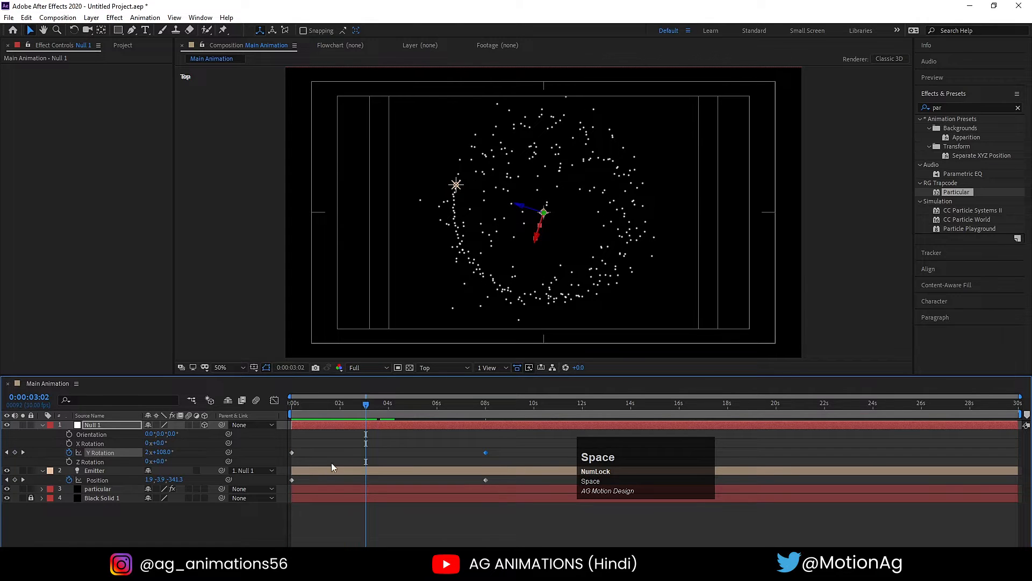
- Switch the composition to the Active Camera view and preview the particle animation from the start
key(j)
click(424, 369)
click(428, 377)
key(space)
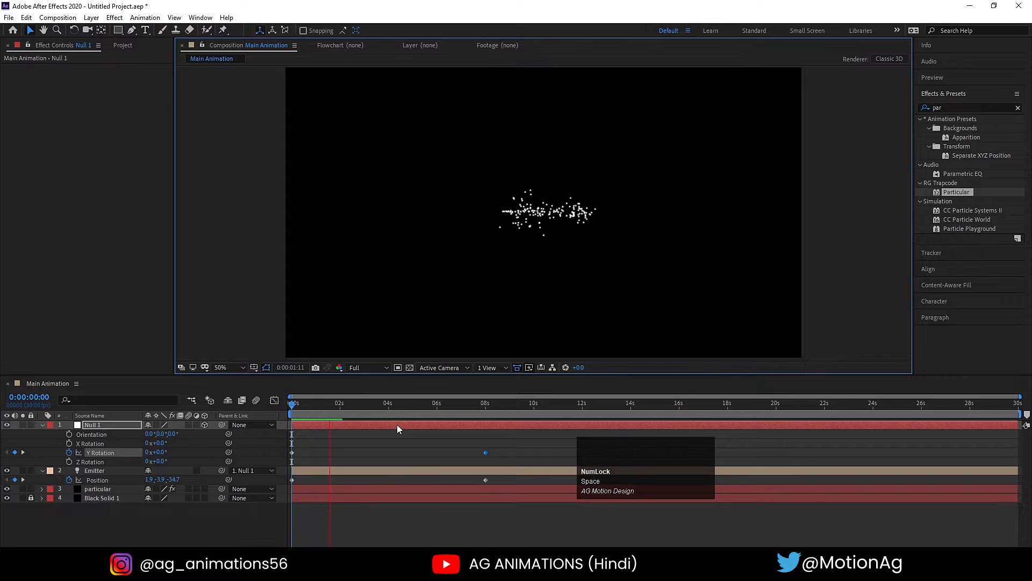
key(space)
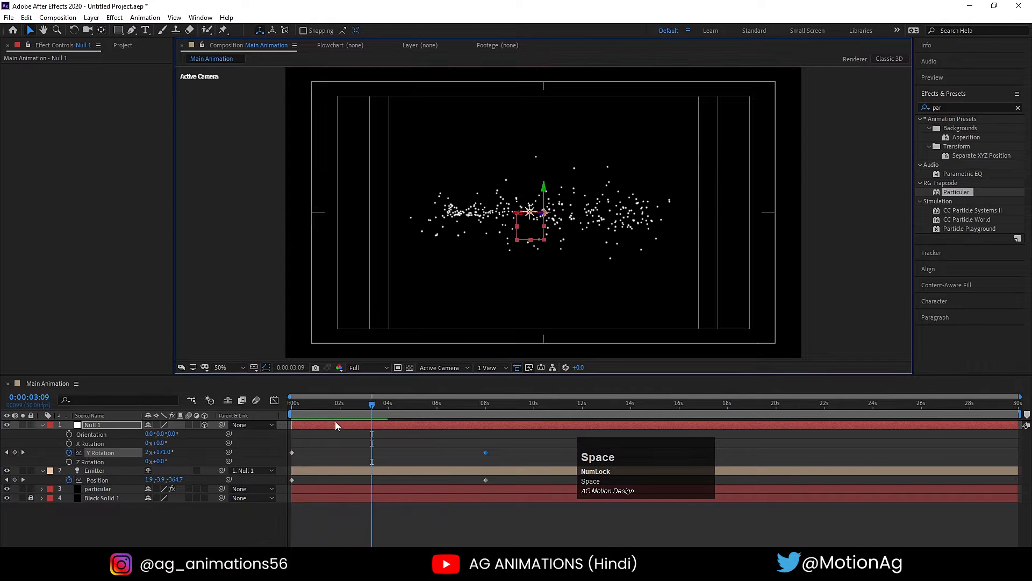
drag(331, 403, 280, 413)
key(space)
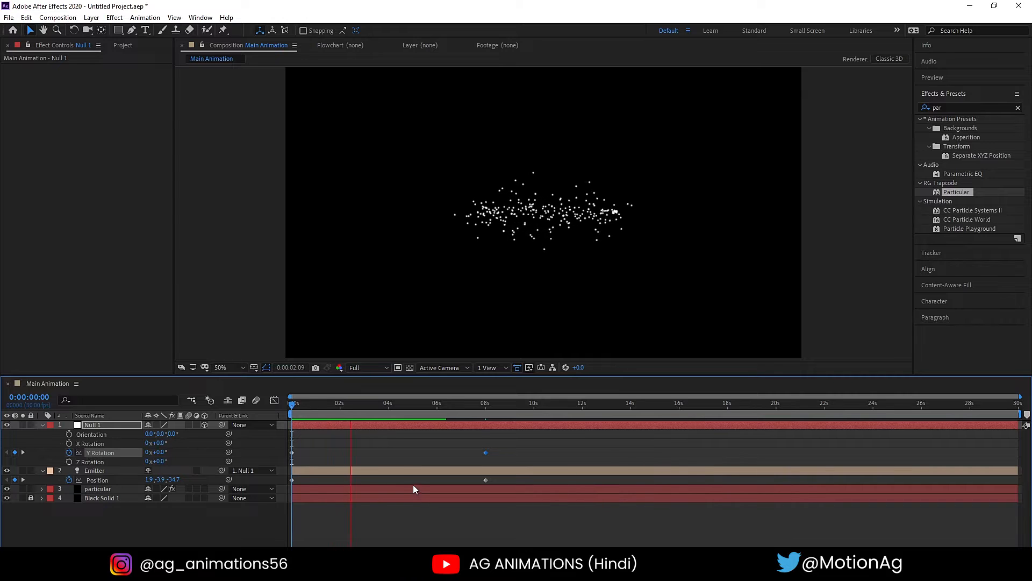
key(space)
- Add a two-node 50mm camera layer to Main Animation
click(163, 528)
key(v)
click(201, 525)
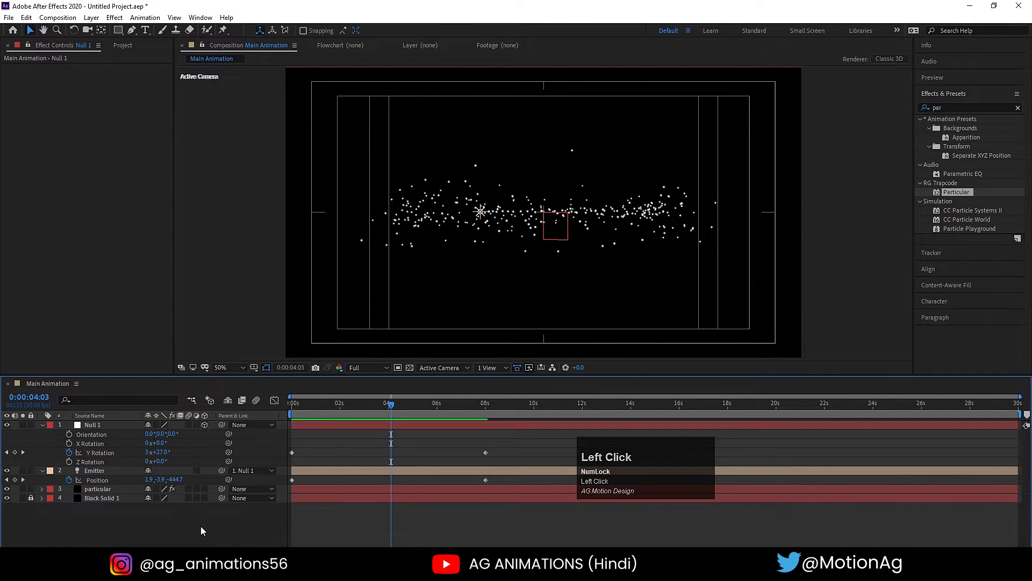
right_click(201, 526)
mouse_move(240, 414)
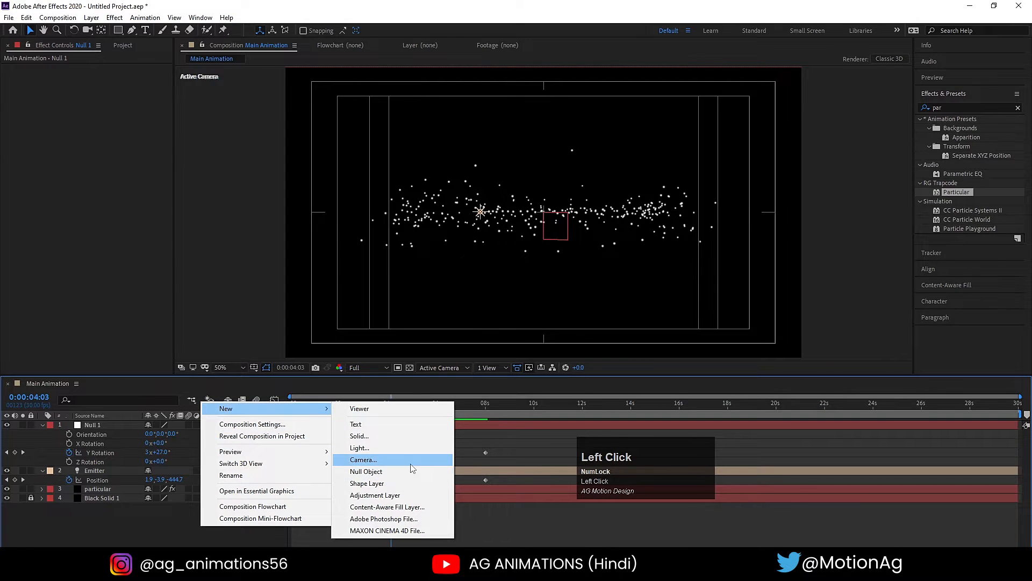
click(410, 463)
click(393, 383)
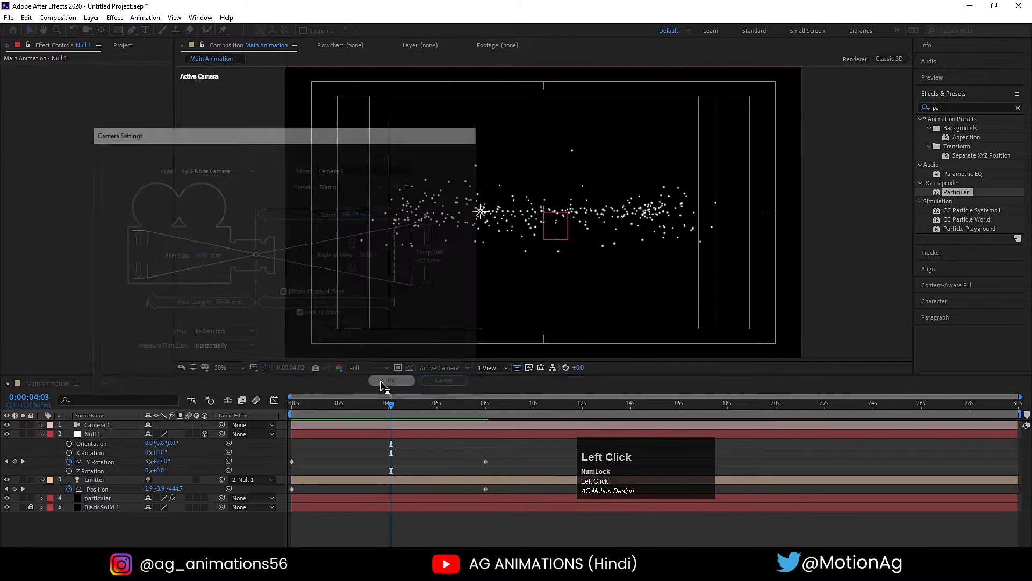
key(c)
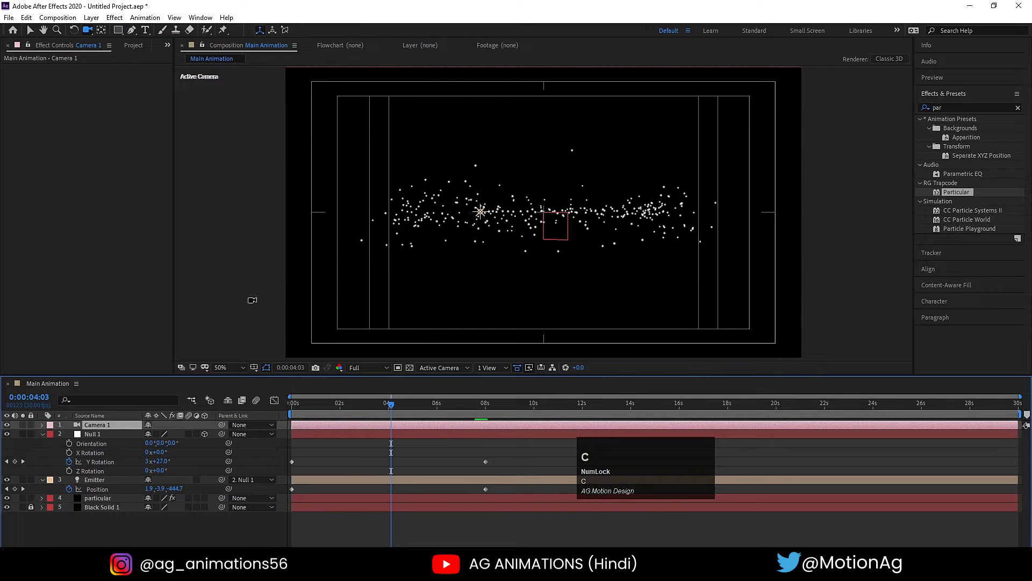
drag(462, 218, 481, 237)
key(ctrl)
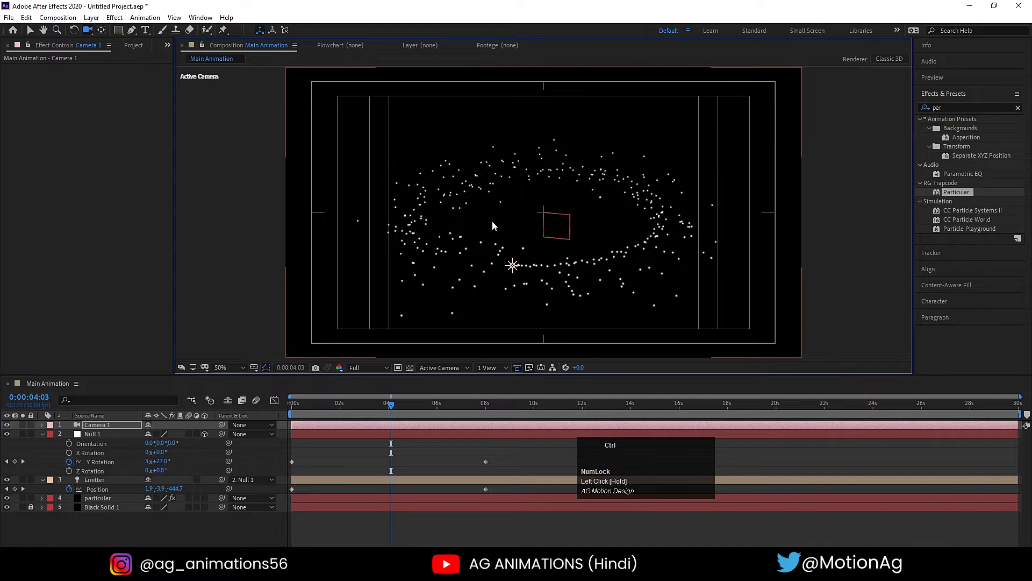
key(ctrl+z)
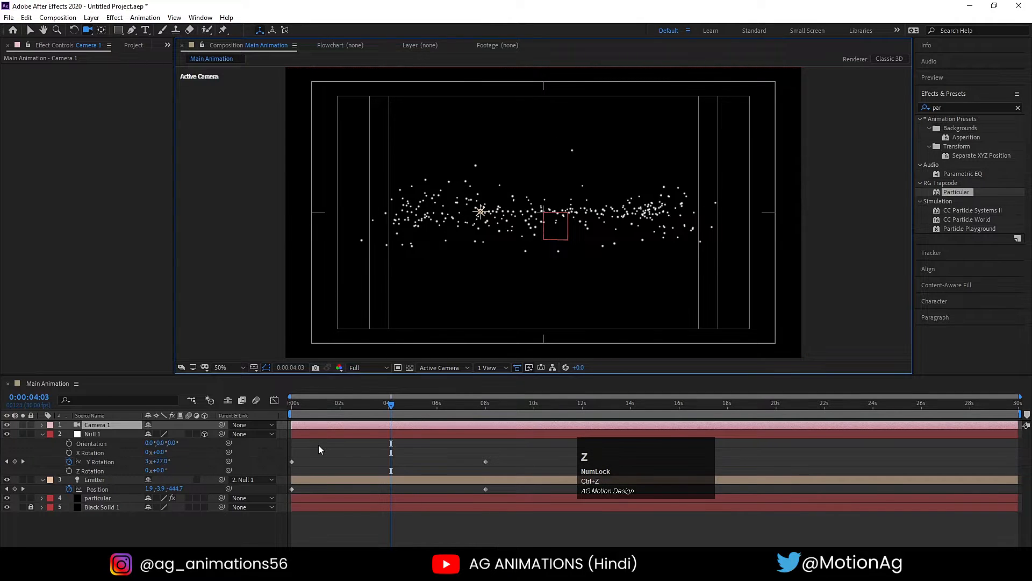
- Create a new null object and rename it "cam controller"
right_click(319, 444)
click(344, 327)
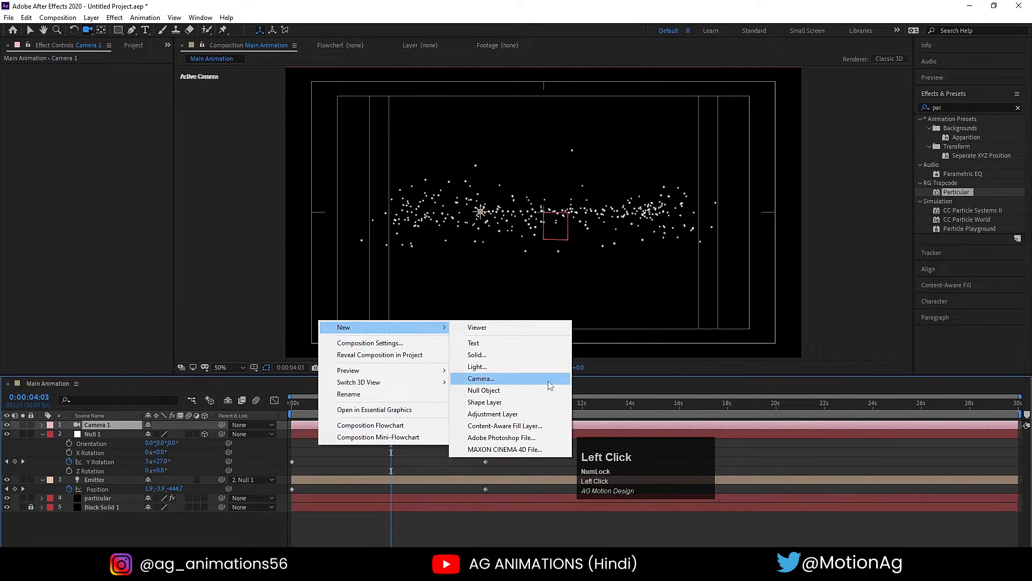
click(535, 388)
key(Return)
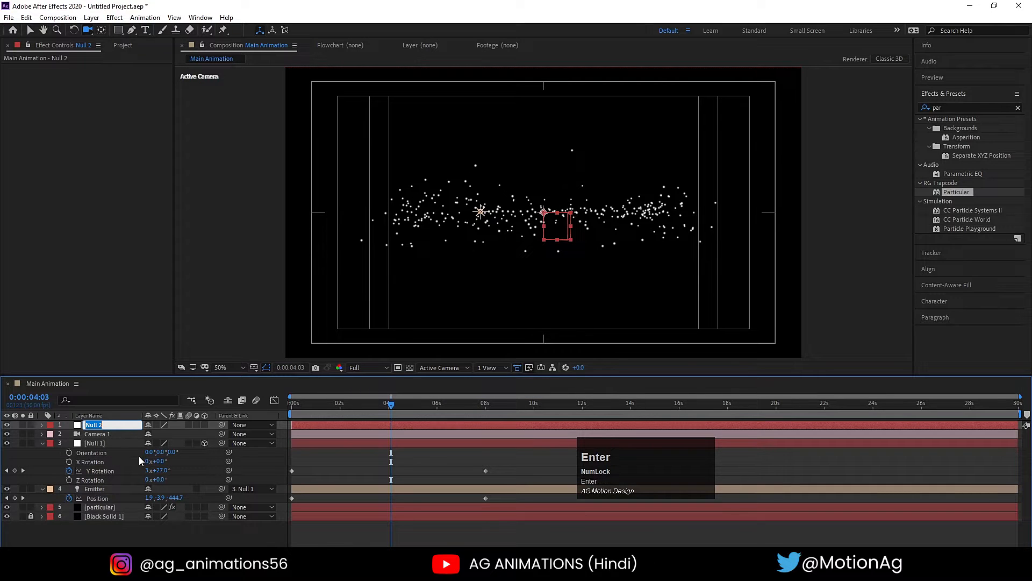
text(cam controller)
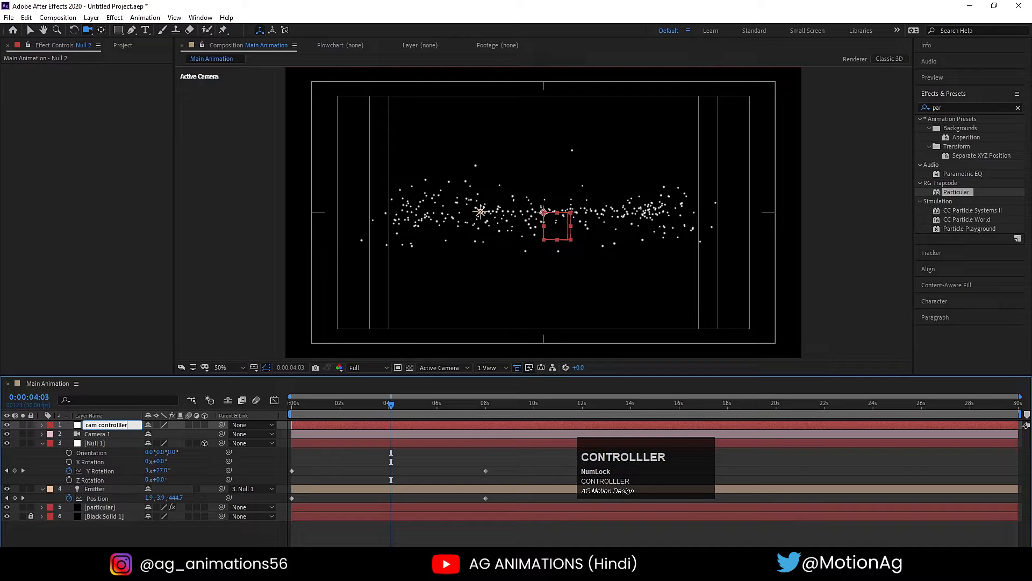
key(Return)
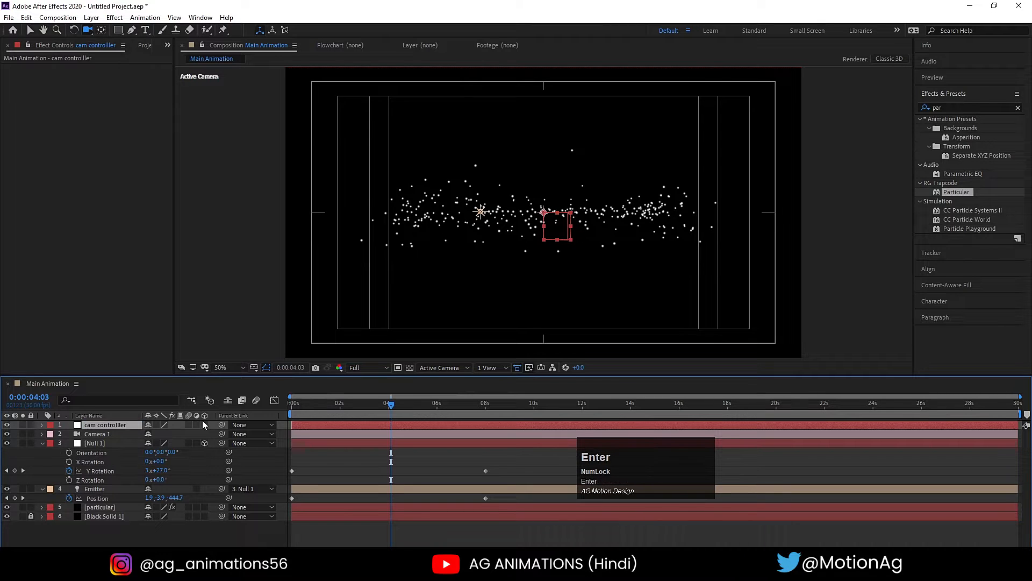
- Make the cam controller null a 3D layer and parent Camera 1 to it
click(203, 423)
click(100, 434)
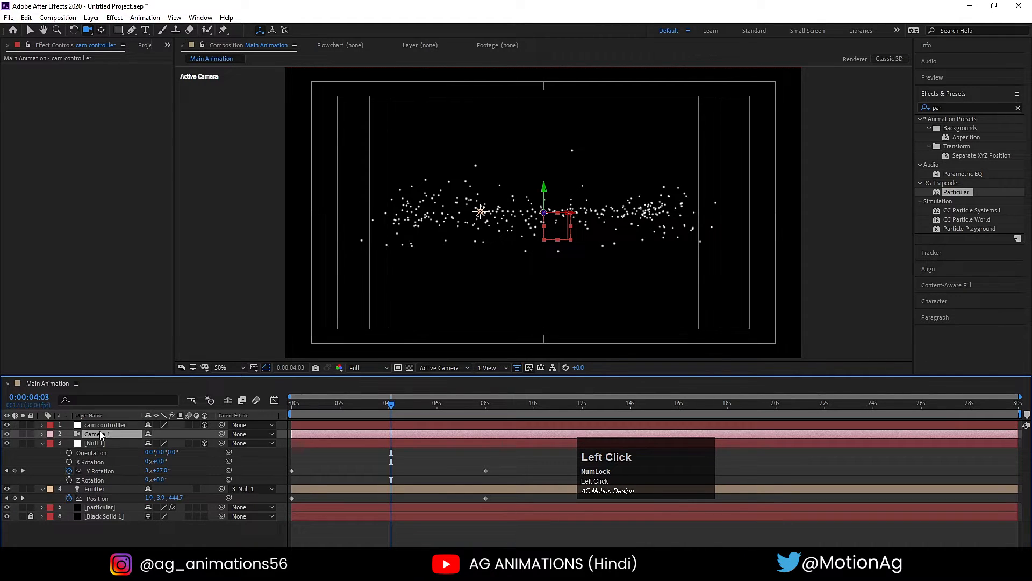
drag(221, 434, 108, 428)
- Set the emitter Velocity of the Particular effect on the particular layer to 0
click(97, 508)
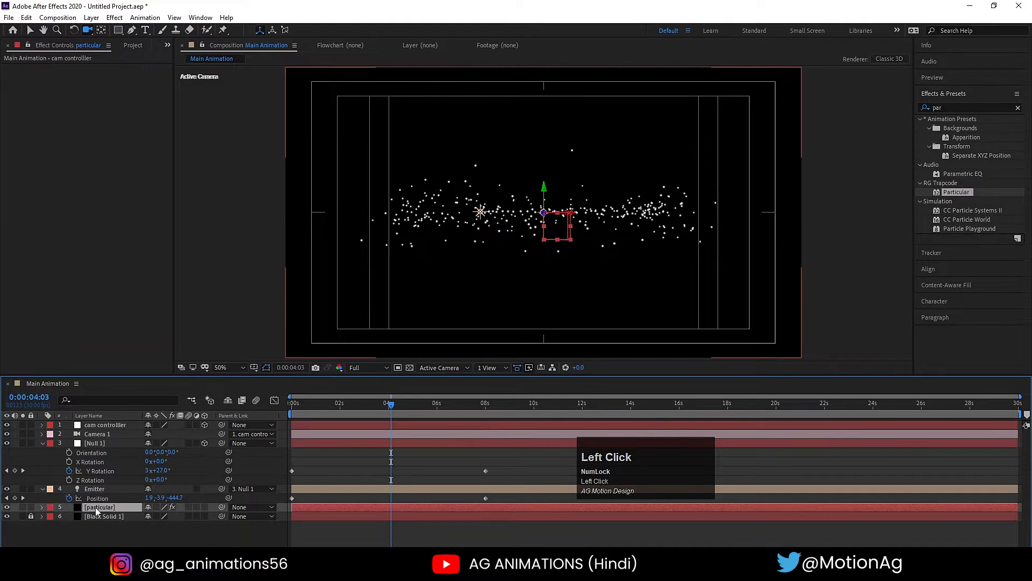
click(101, 256)
key(Return)
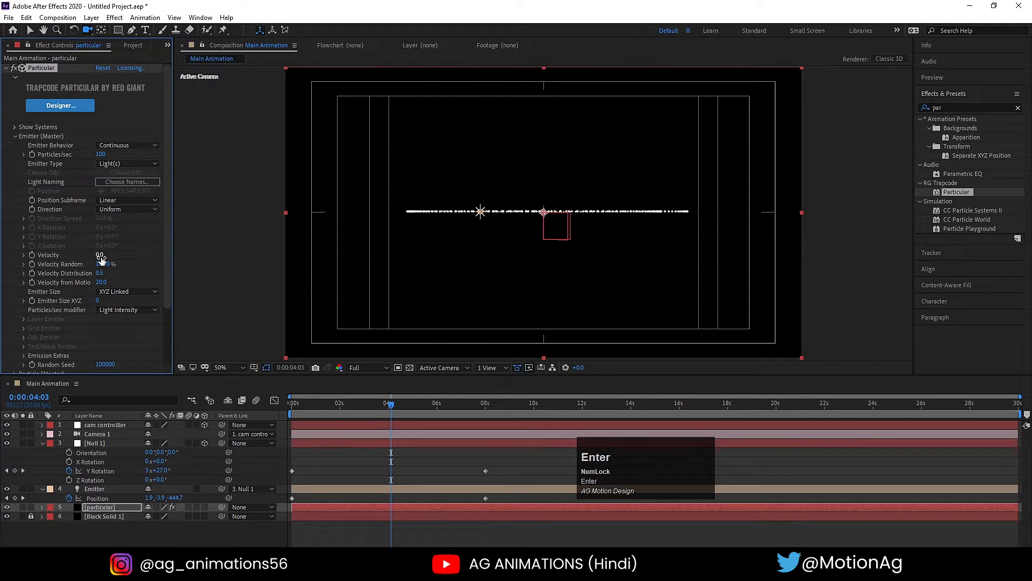
- Tilt the camera by setting the cam controller null's X Rotation to -24°
click(102, 425)
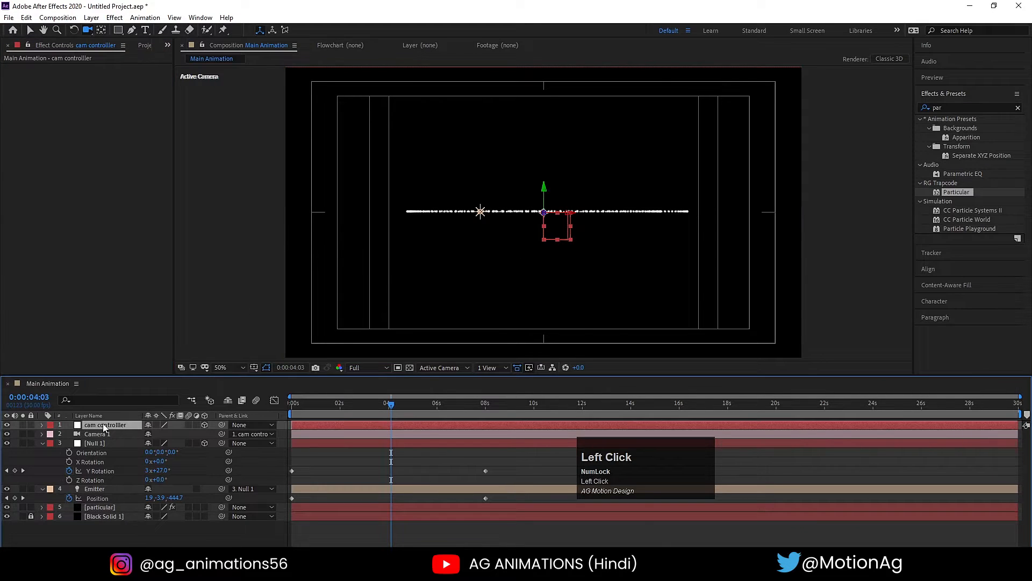
key(r)
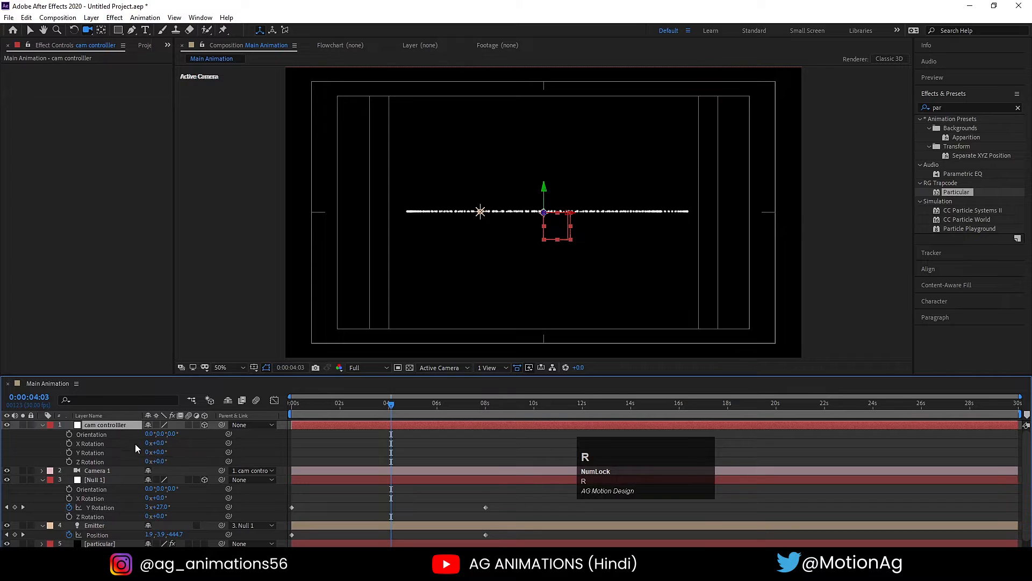
mouse_move(159, 452)
mouse_down()
mouse_move(144, 452)
mouse_move(157, 442)
mouse_move(148, 442)
mouse_up()
key(ctrl+z)
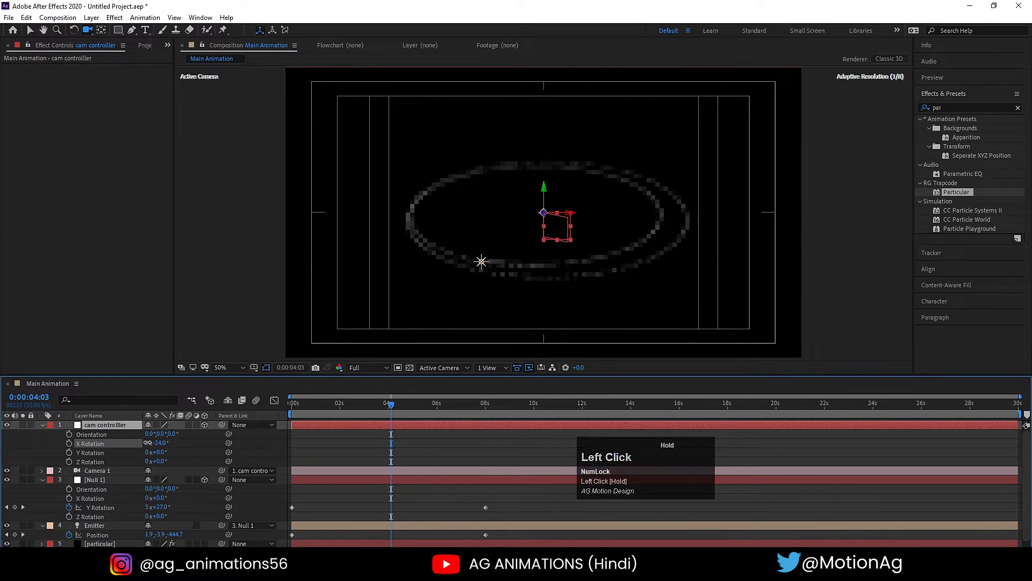
- Preview the particle spiral from the start of the timeline with the tilted camera
drag(329, 405, 279, 414)
key(space)
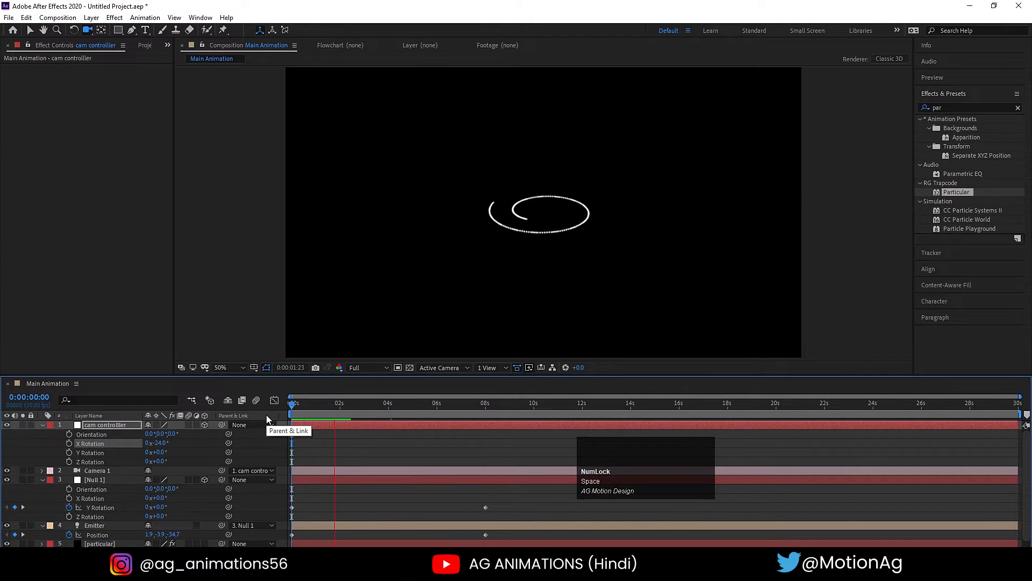
key(space)
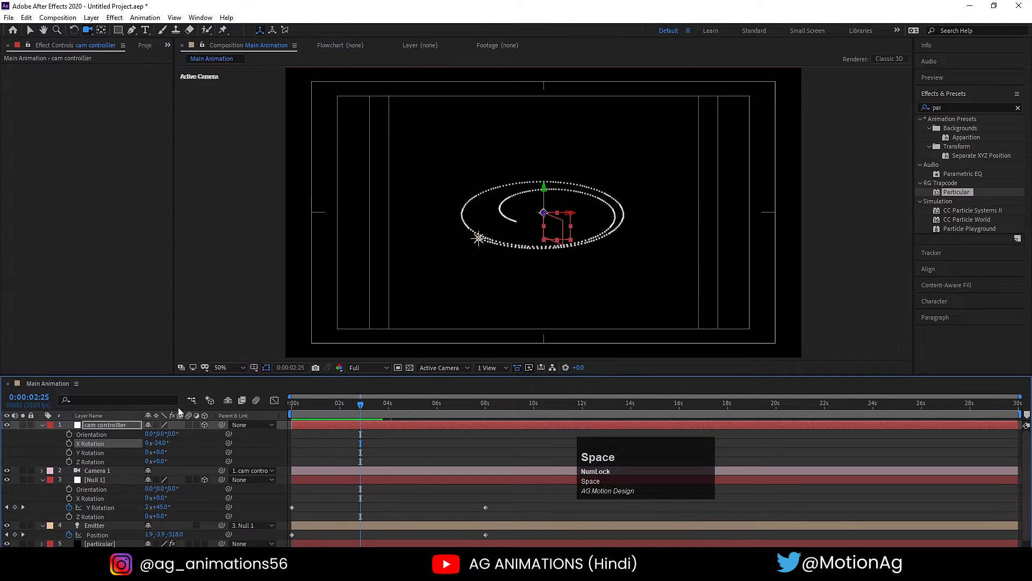
key(space)
- Set the cam controller null's Z Rotation to 20° and preview the animation from the start
key(space)
drag(162, 461, 171, 461)
drag(344, 409, 280, 414)
key(space)
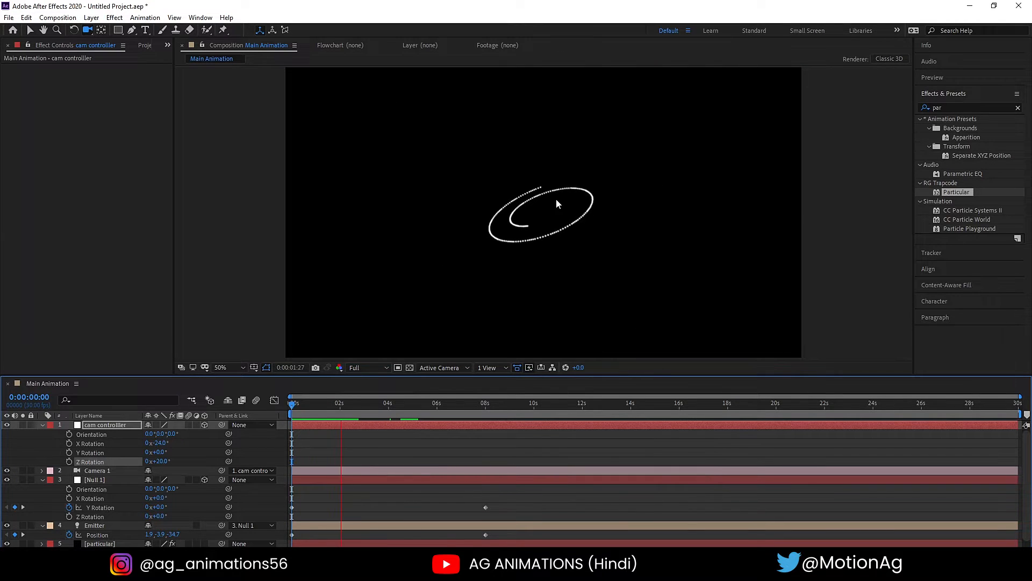
key(space)
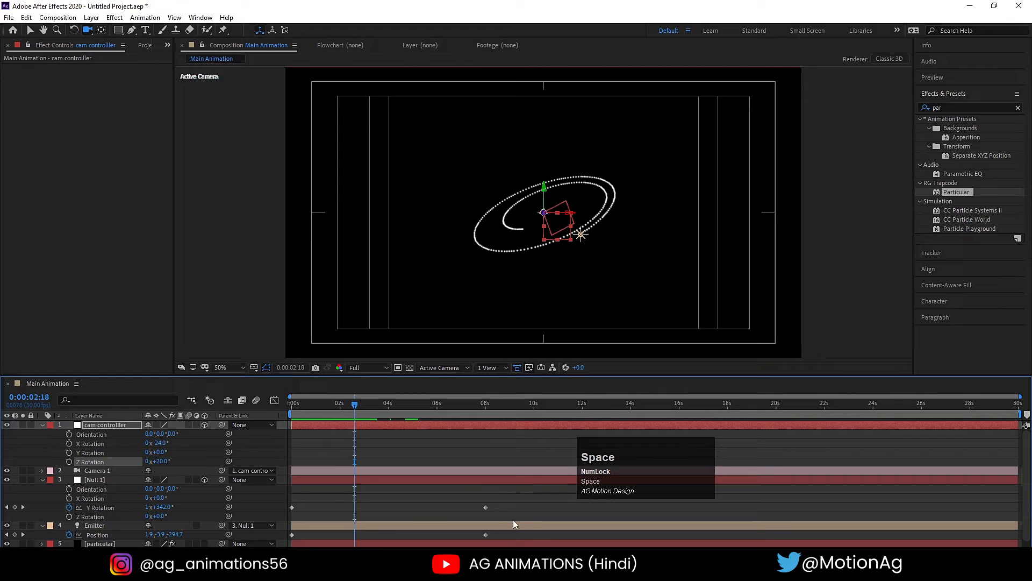
- Move the Emitter light's second Position keyframe out to about 11.5 s and preview the spiral from the start
drag(486, 535, 572, 526)
key(space)
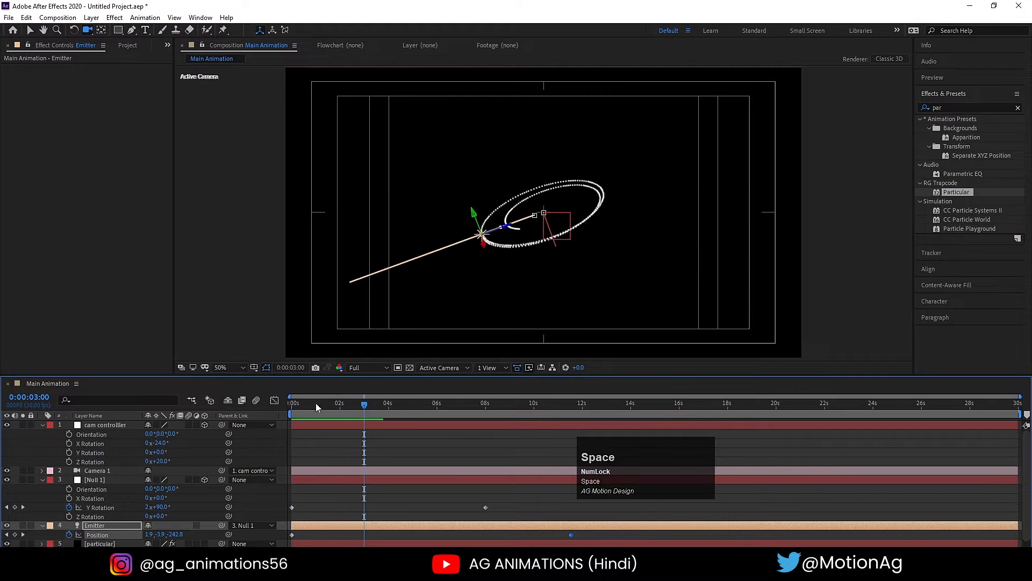
click(251, 411)
key(space)
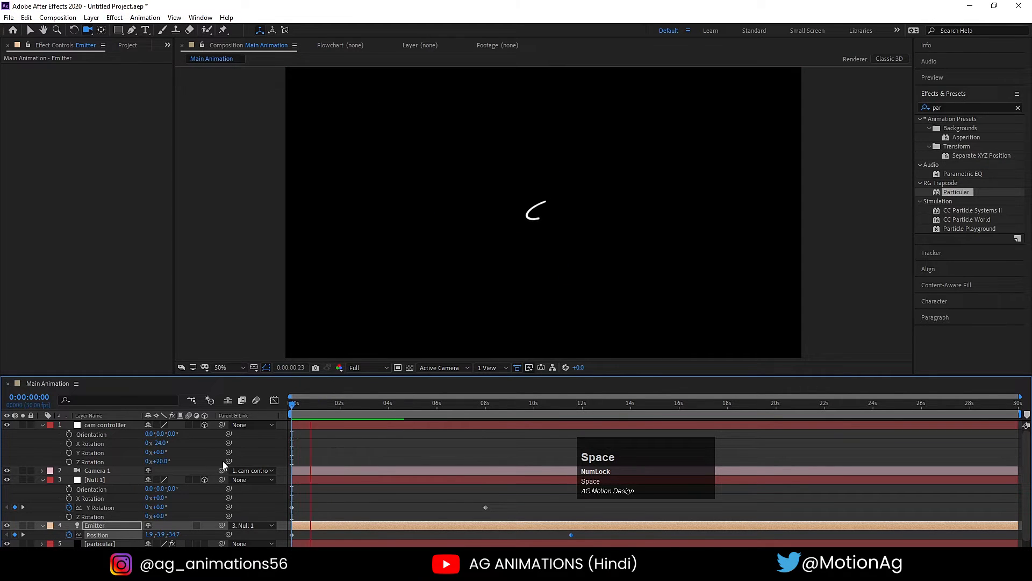
click(451, 408)
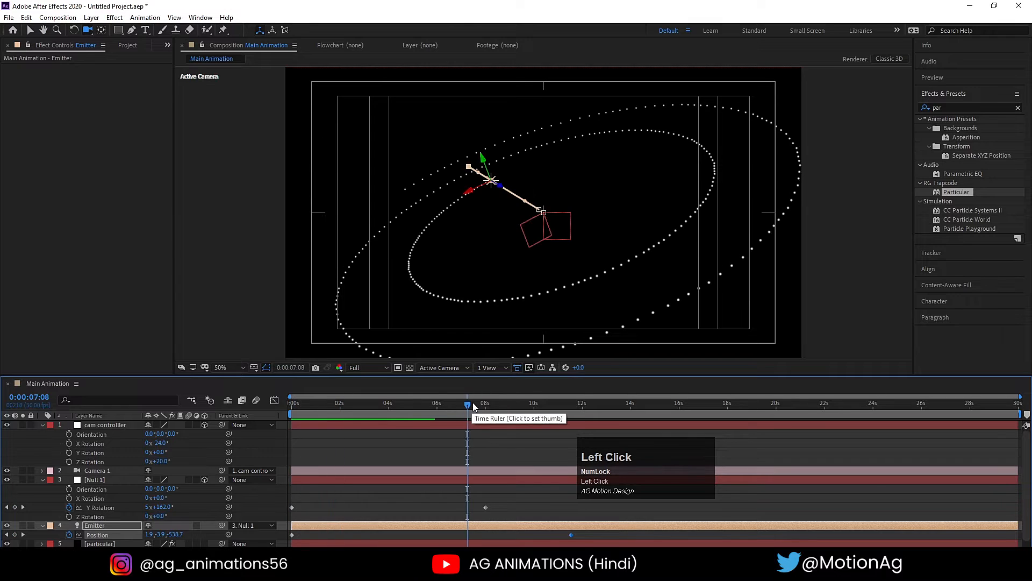
- Select the particular layer and set its Particular emitter Velocity to 50
scroll(124, 472, down, 1)
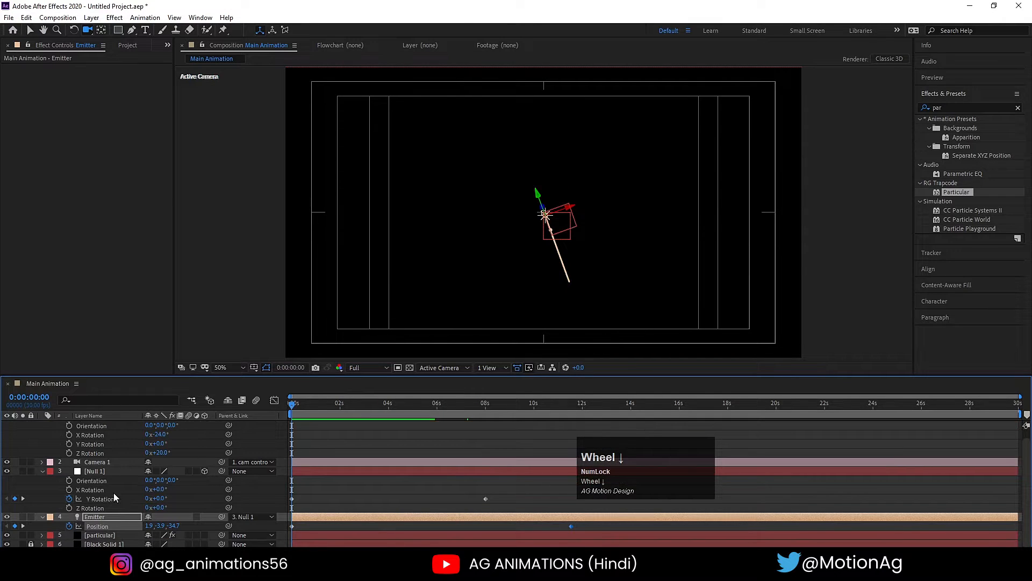
click(89, 536)
drag(344, 404, 360, 407)
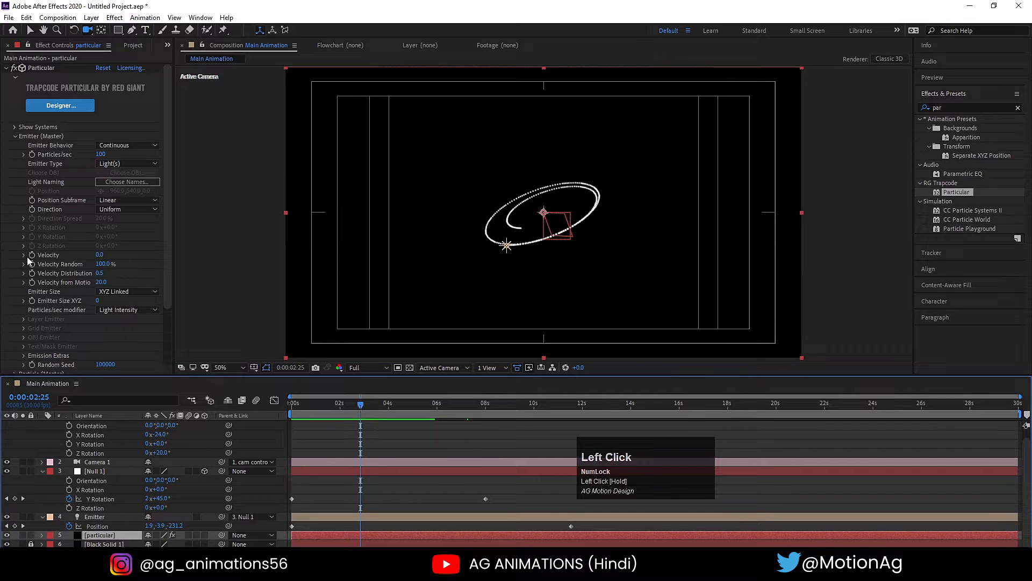
click(98, 256)
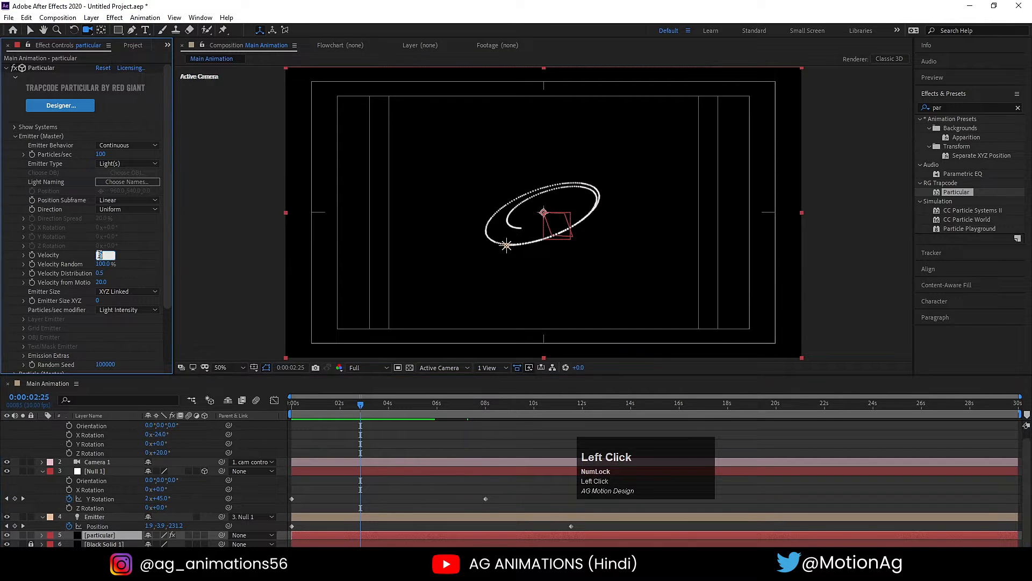
key(Return)
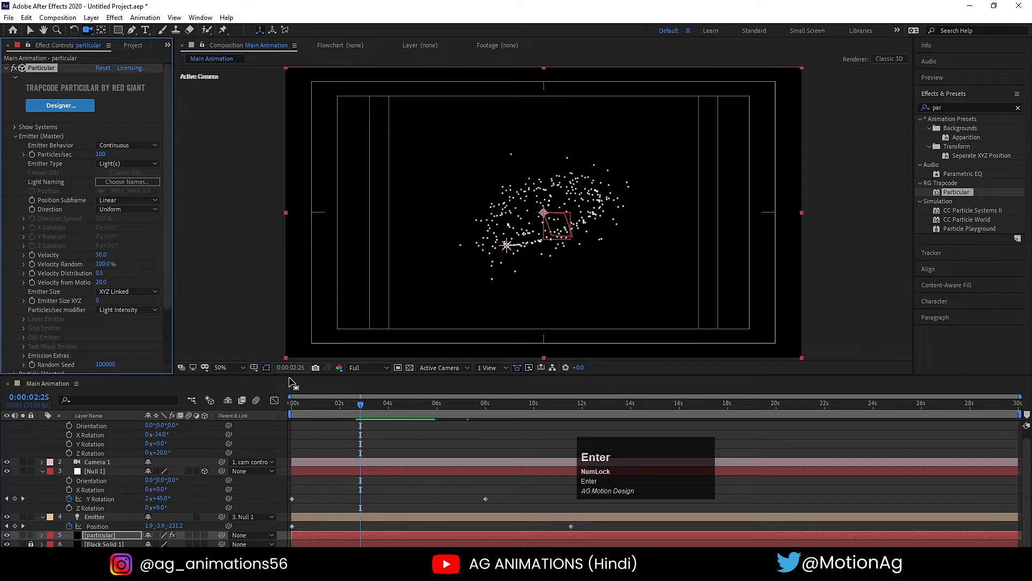
- Lower the Particular emitter Velocity to 20 and preview the animation from the start
click(101, 254)
text(20)
key(Return)
click(294, 403)
key(space)
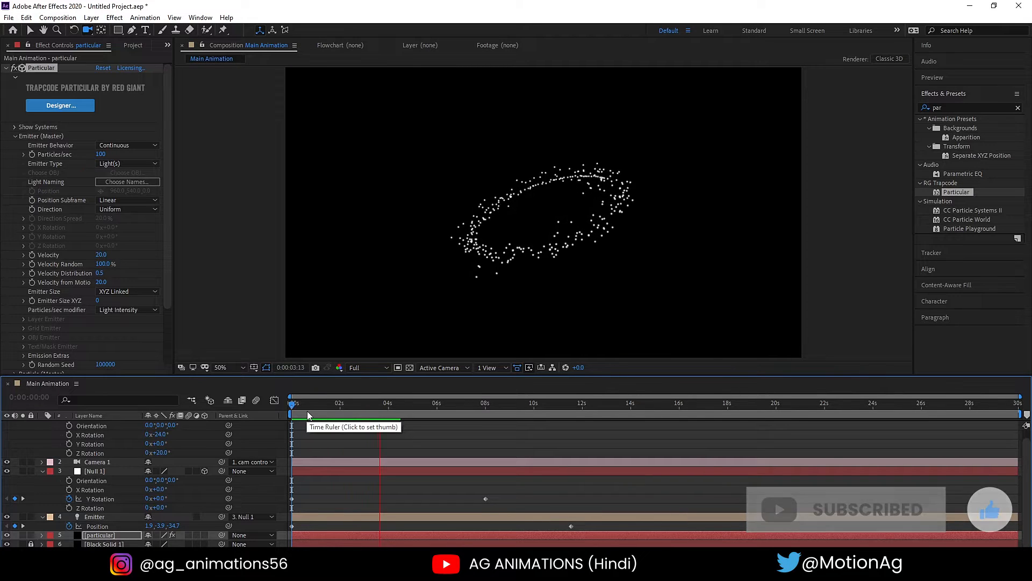
key(space)
- Raise the Particular effect's Particles/sec to 1000 and preview the denser spiral from the start
scroll(57, 280, down, 2)
scroll(57, 279, up, 1)
click(99, 155)
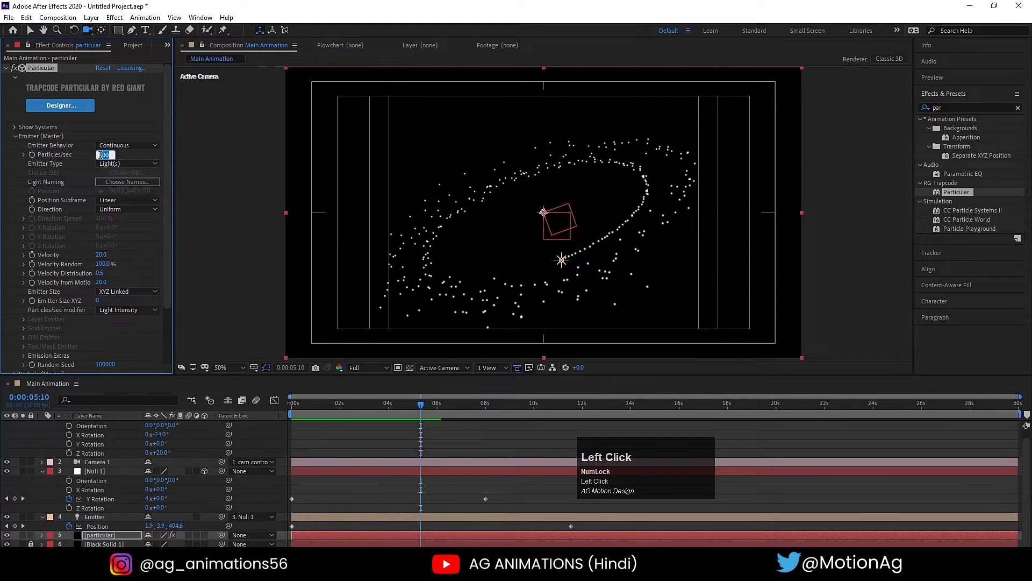
text(1000)
key(Return)
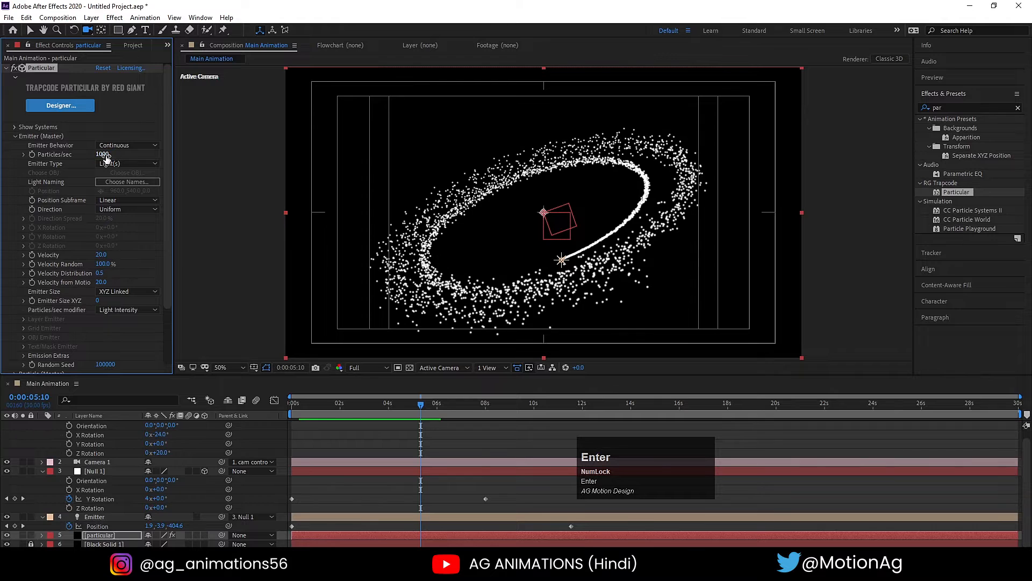
drag(298, 401, 256, 399)
key(space)
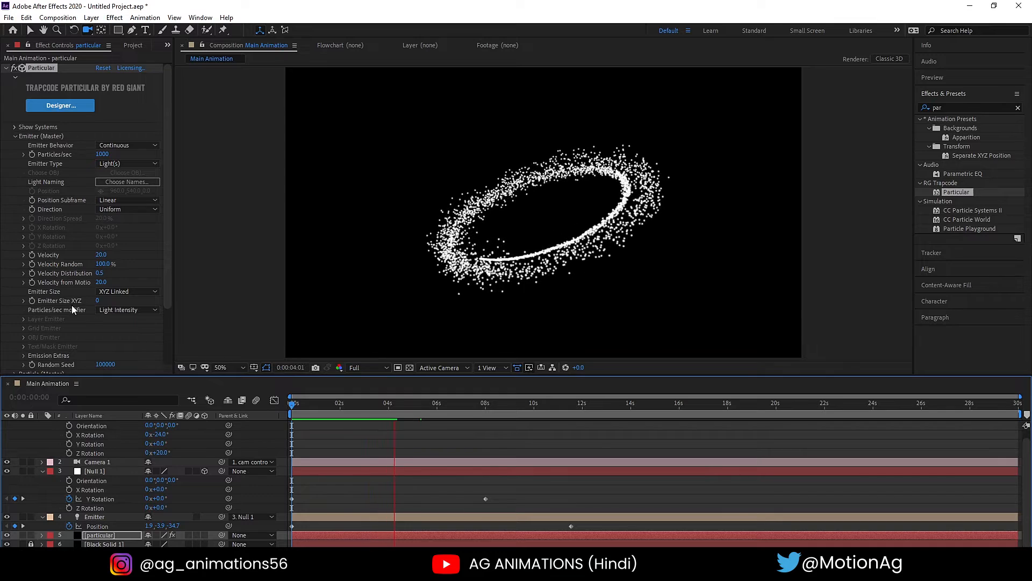
key(space)
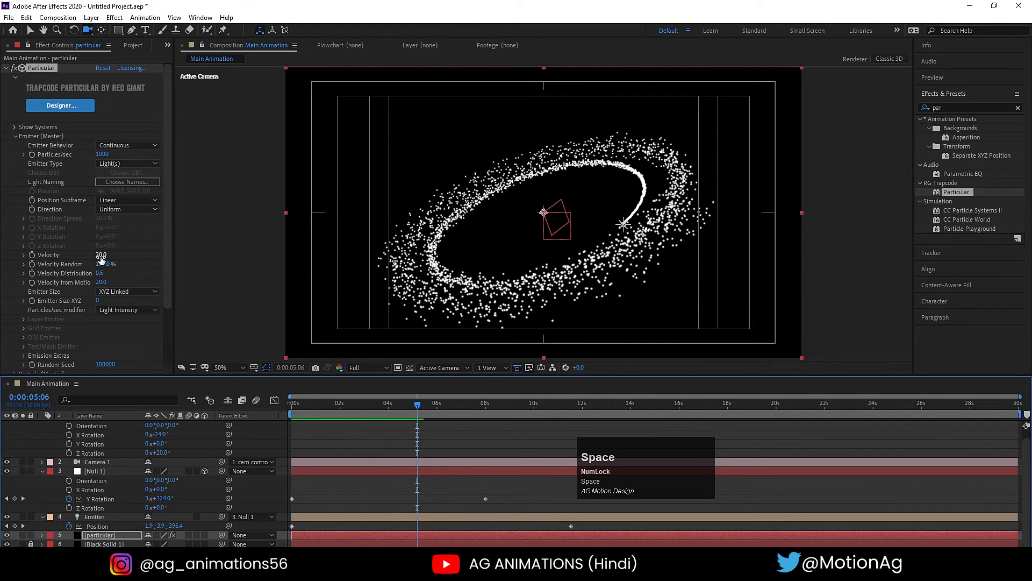
key(space)
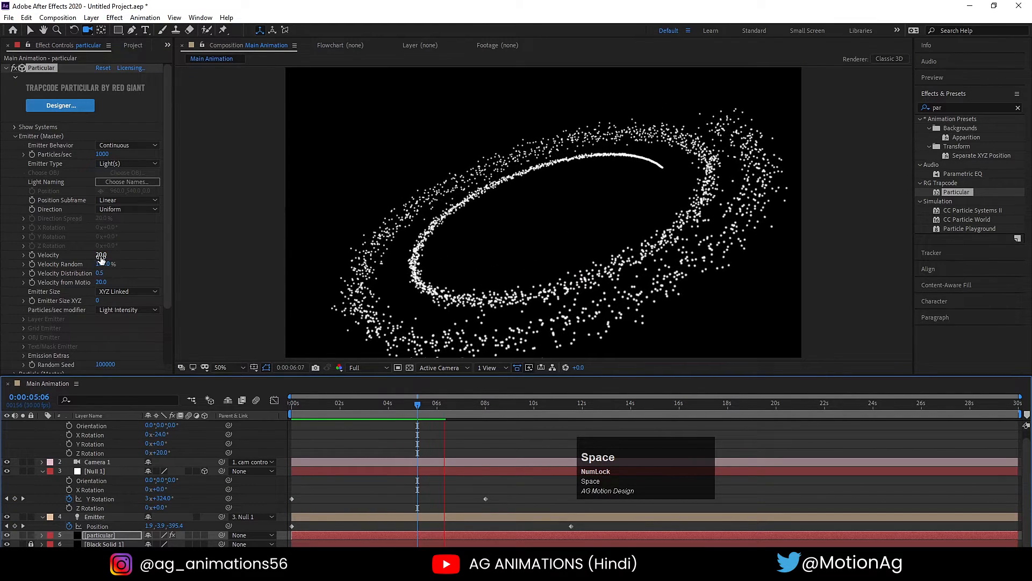
- In the Particle (Master) settings, set the particle Size to 6 and Size Random to 100%
scroll(68, 306, down, 3)
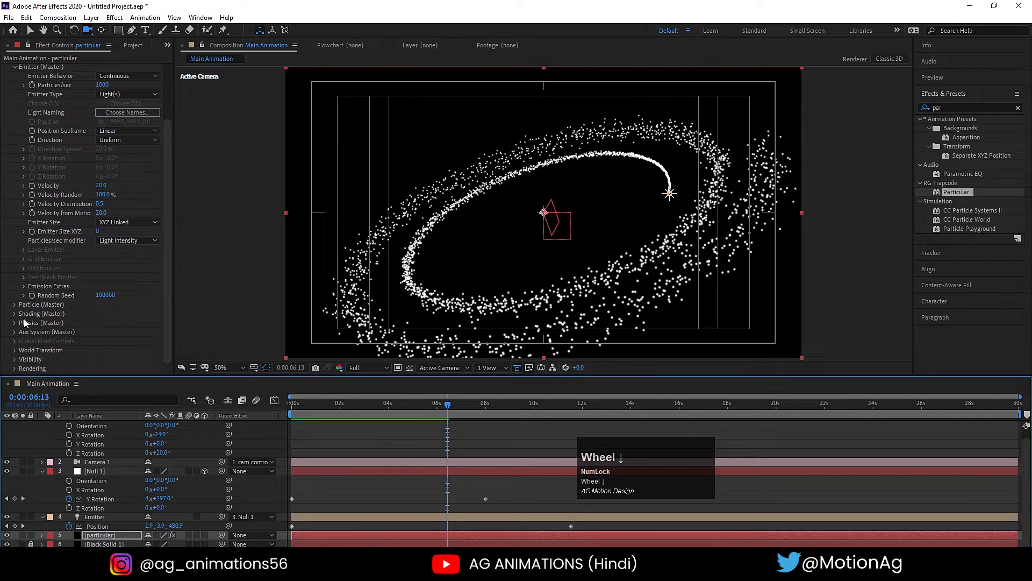
click(15, 304)
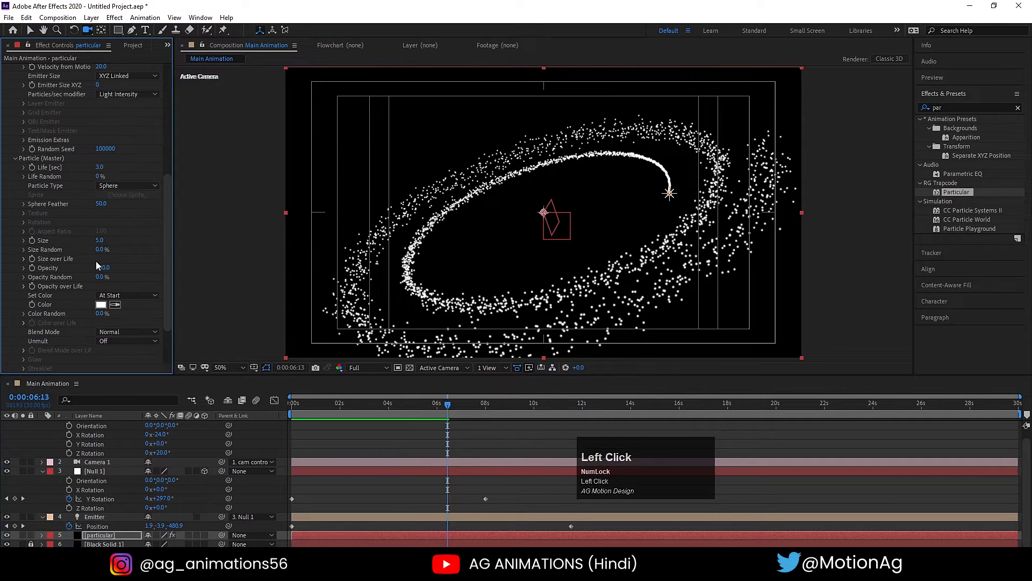
click(102, 240)
key(Return)
click(99, 241)
text(6)
key(Return)
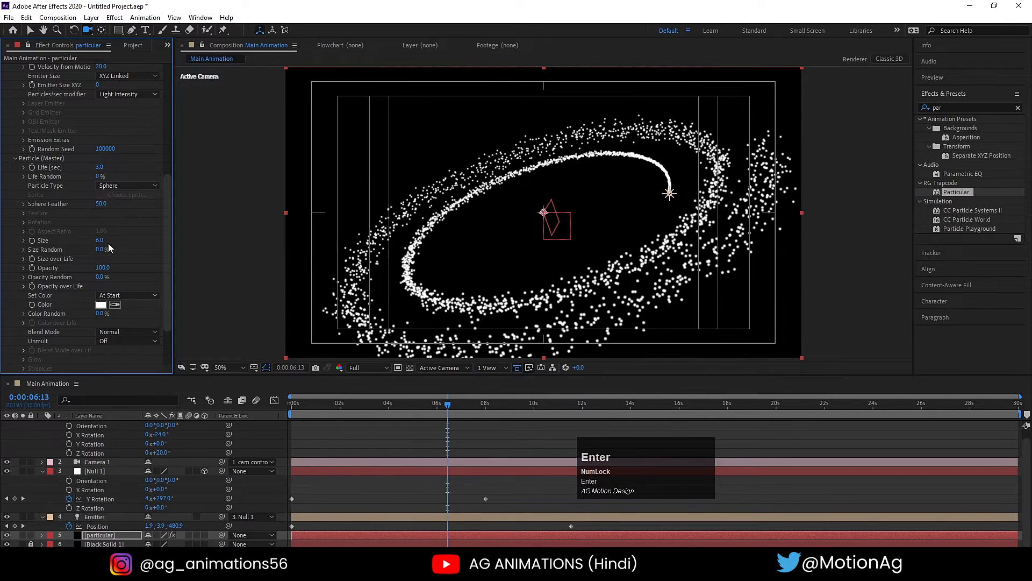
click(101, 250)
text(100)
key(Return)
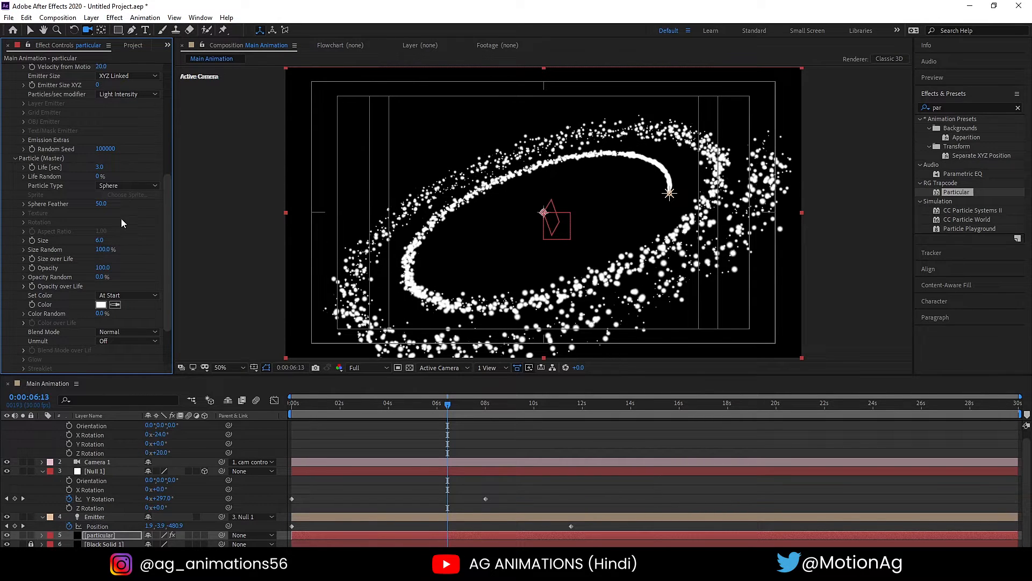
- Set the particles' Sphere Feather to 0 and reduce their Size to 4
click(101, 204)
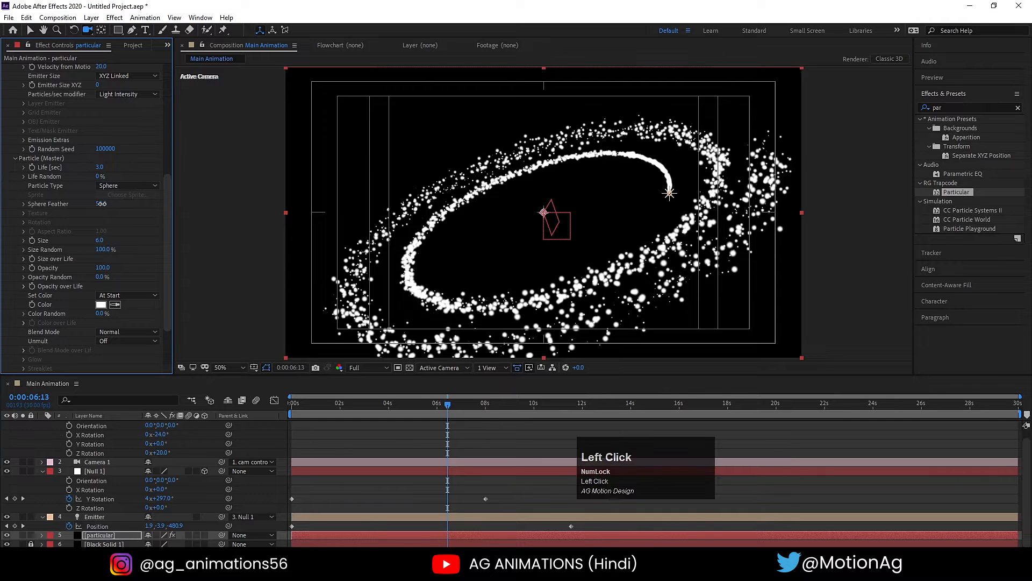
text(0)
key(Return)
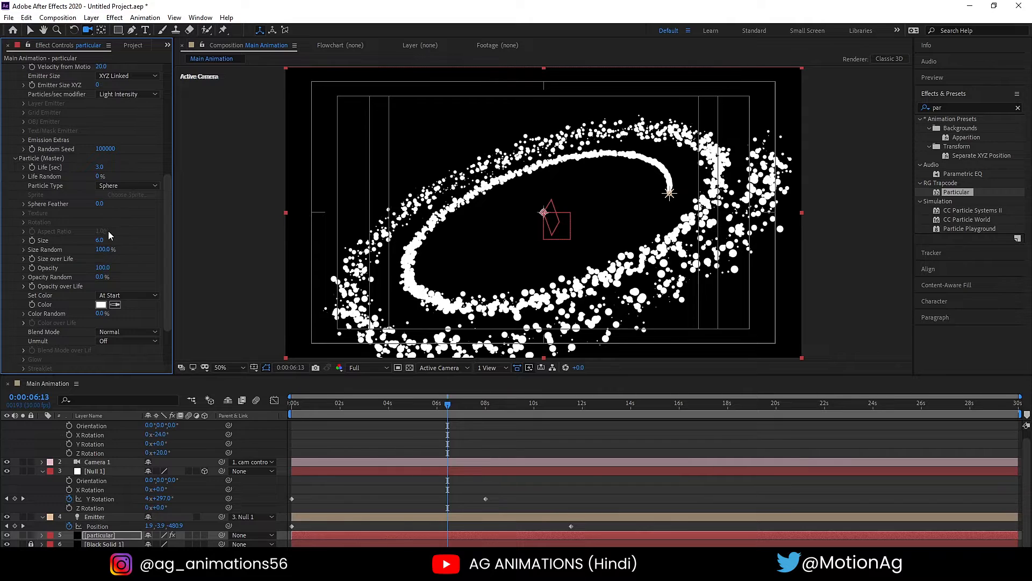
click(100, 241)
text(4)
key(Return)
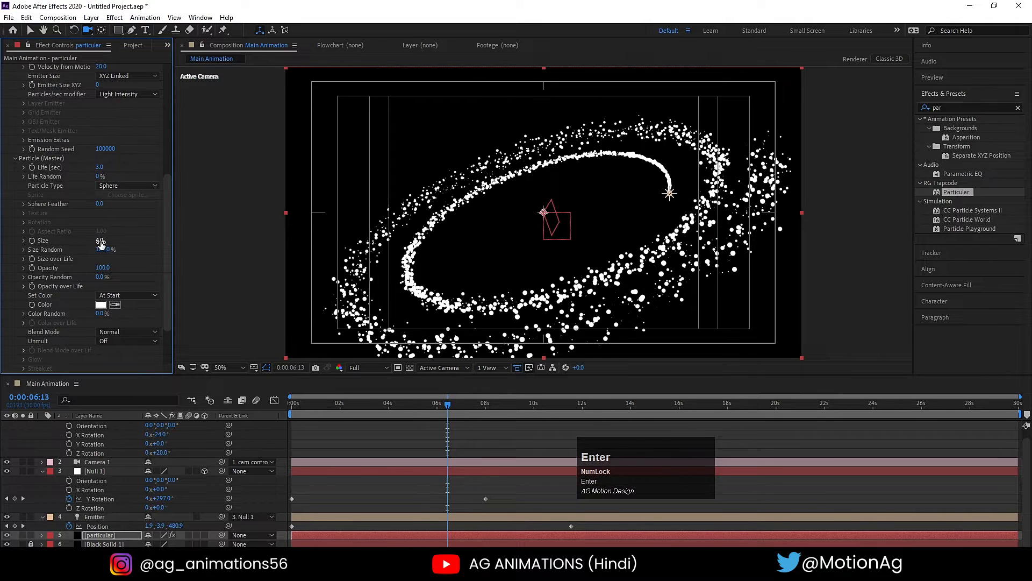
- Set the particle Life to 6 seconds and preview the animation from the start
click(100, 167)
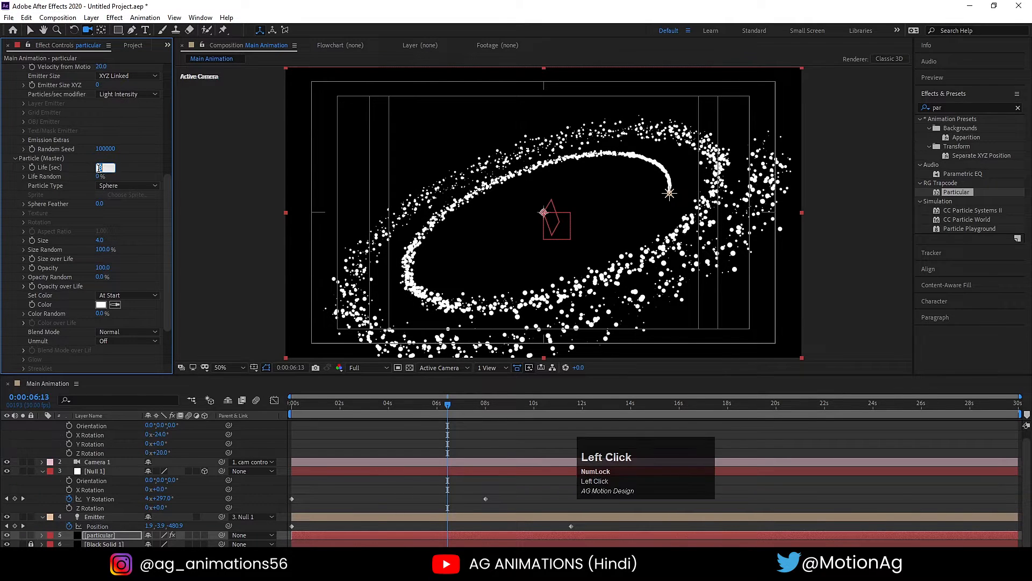
text(6)
key(Return)
drag(311, 401, 286, 401)
key(space)
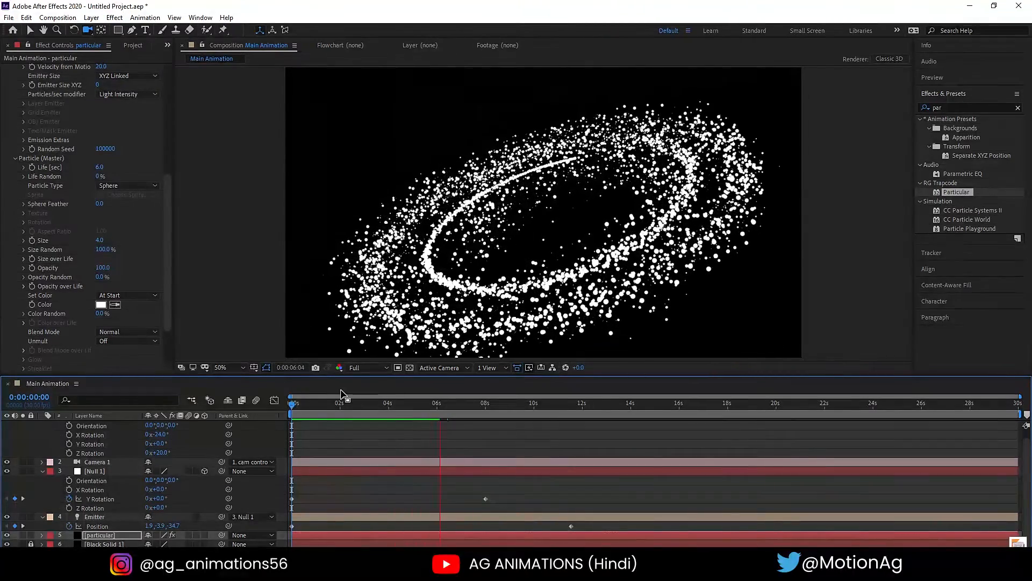
key(space)
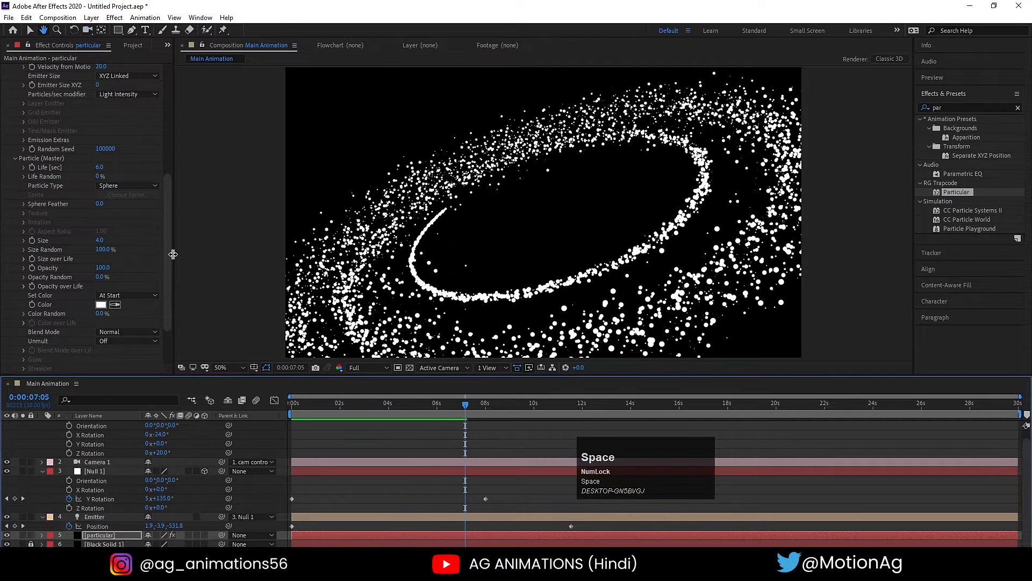
- Apply the linear descending preset curve to the particles' Size over Life and preview from the start
click(23, 260)
drag(173, 311, 213, 311)
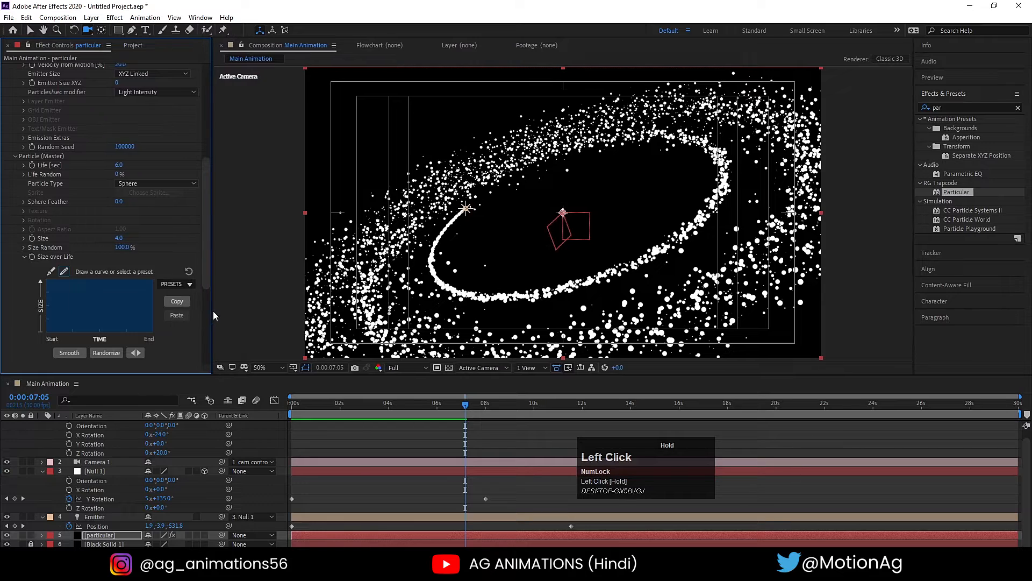
click(173, 284)
click(183, 306)
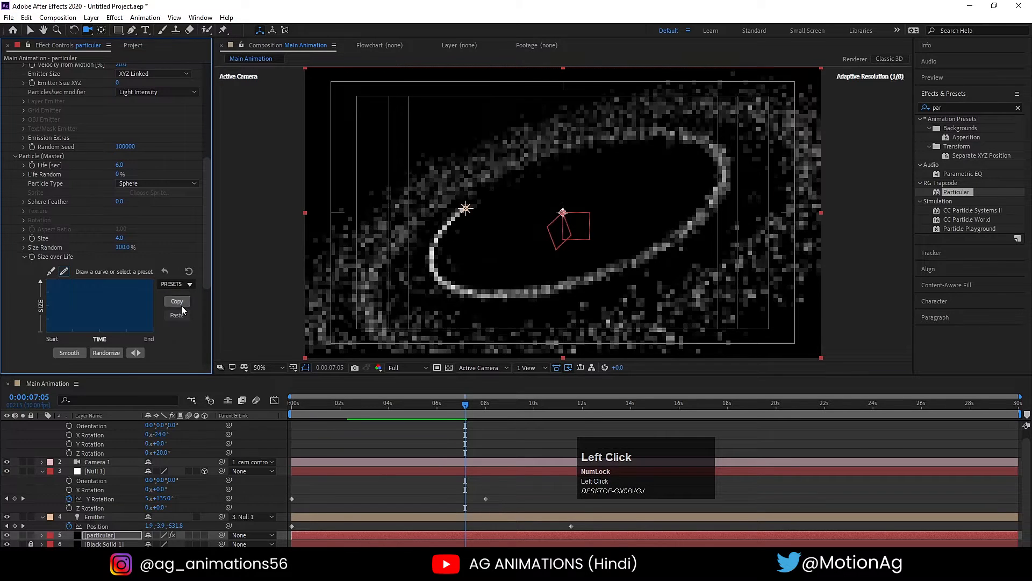
drag(323, 404, 264, 405)
key(space)
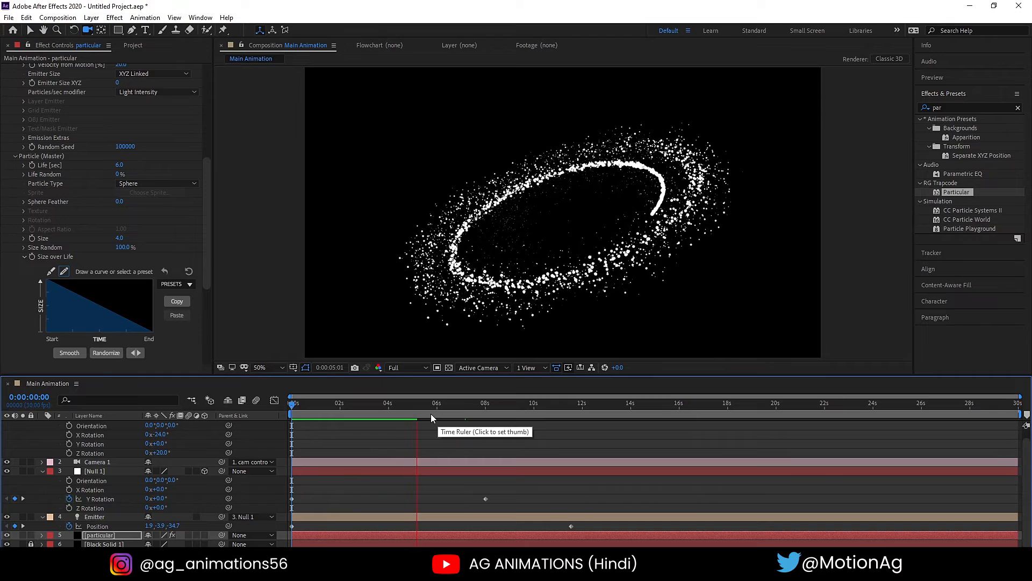
key(space)
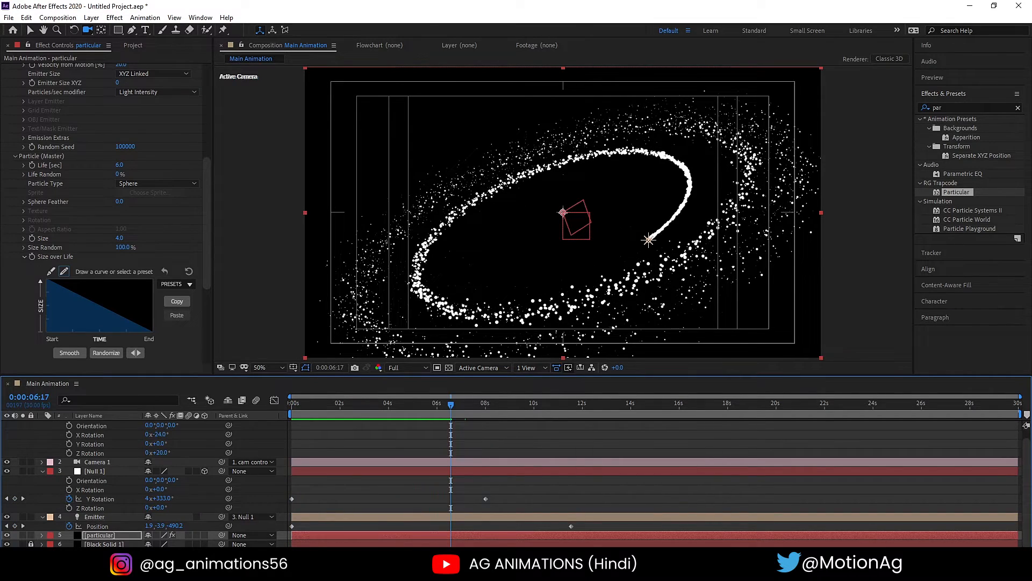
- Move the Emitter light's second Position keyframe to about 17 s and preview from the start
drag(572, 526, 704, 514)
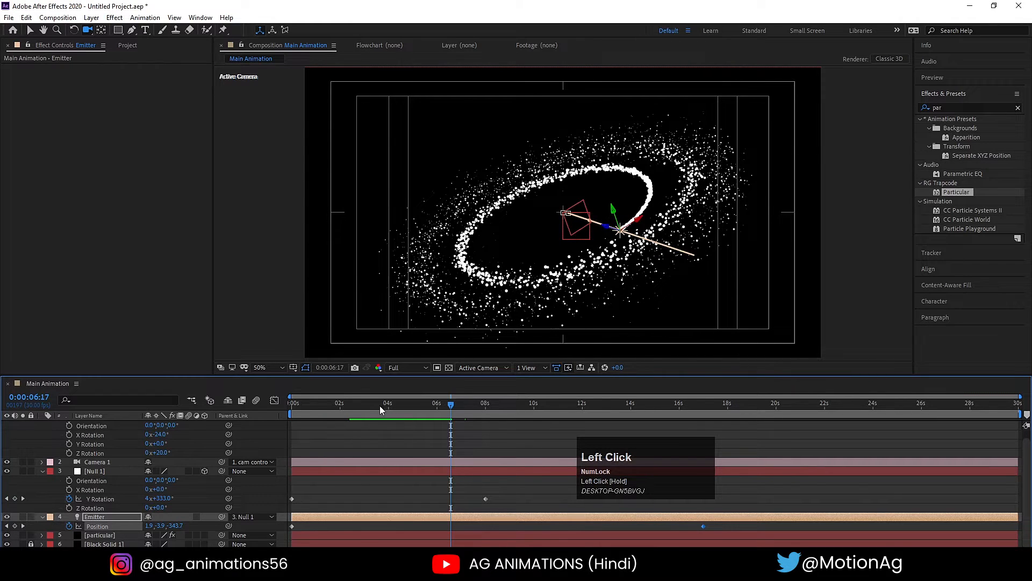
key(space)
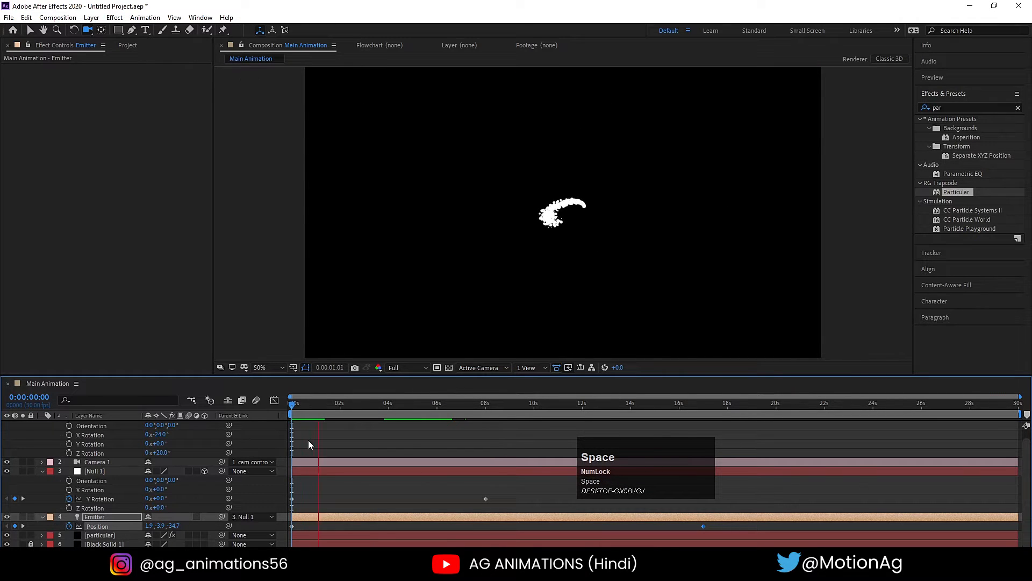
- Try 10 revolutions for Null 1's Y Rotation keyframe at 8 s and preview the spiral from the start
key(k)
click(149, 498)
text(10)
key(Return)
key(j)
key(space)
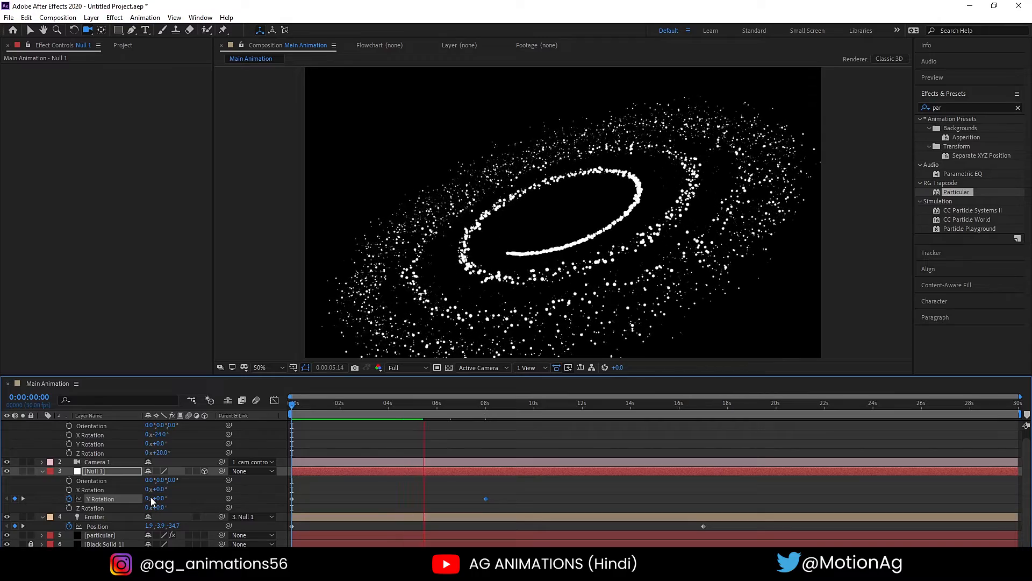
key(space)
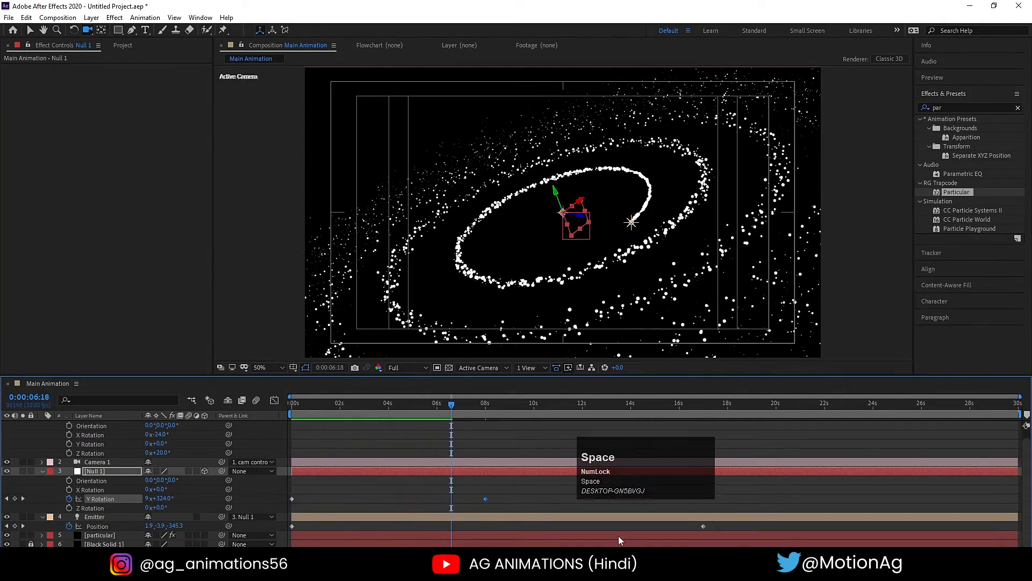
- Set Null 1's Y Rotation keyframe at 8 s to 6 revolutions and preview from the start
key(k)
click(147, 499)
text(6)
key(Return)
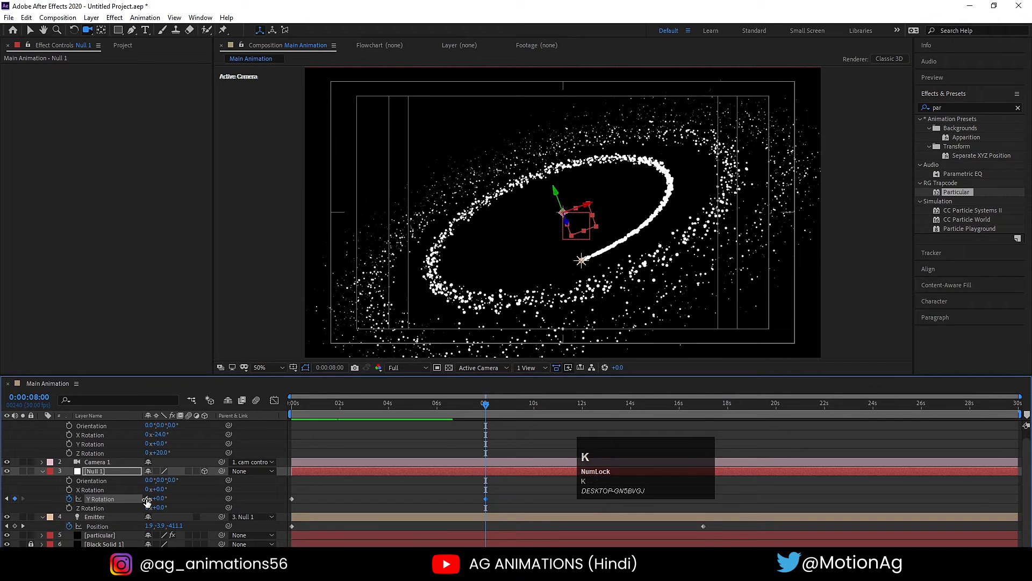
key(k)
key(space)
click(294, 404)
key(space)
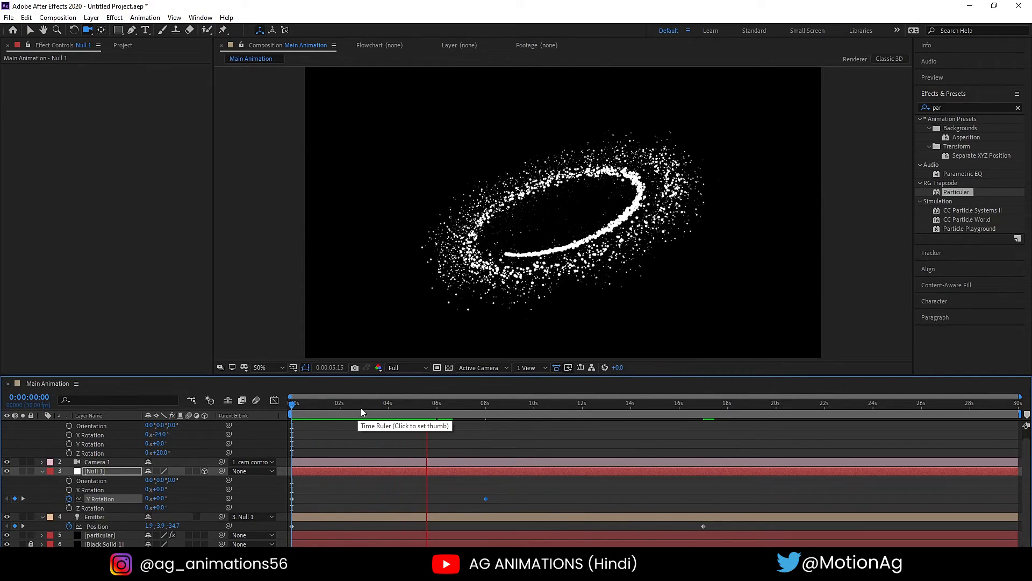
key(space)
- Separate the Emitter light's Position into individual X, Y and Z dimensions and preview the motion from the start
drag(356, 408, 279, 407)
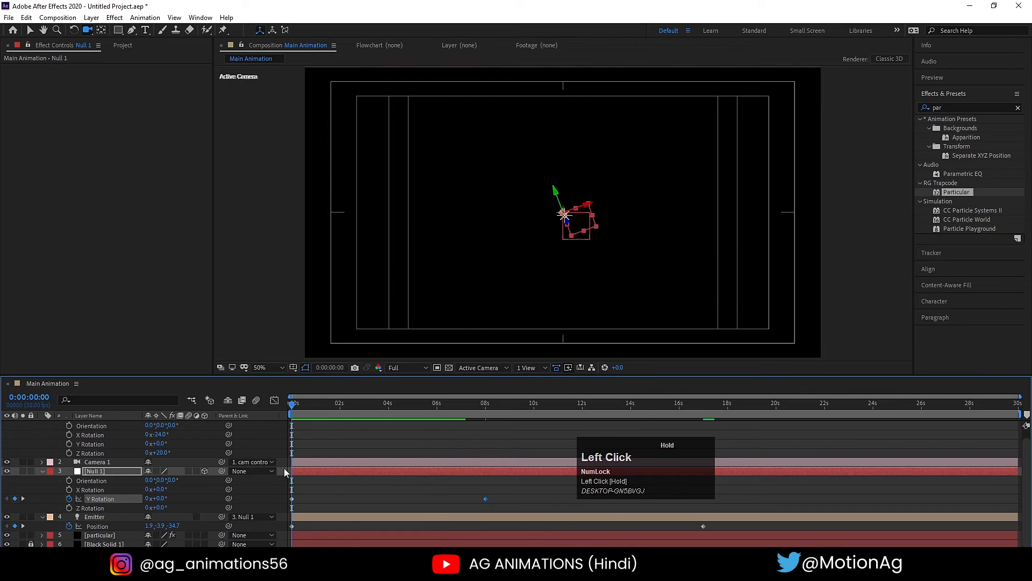
click(317, 517)
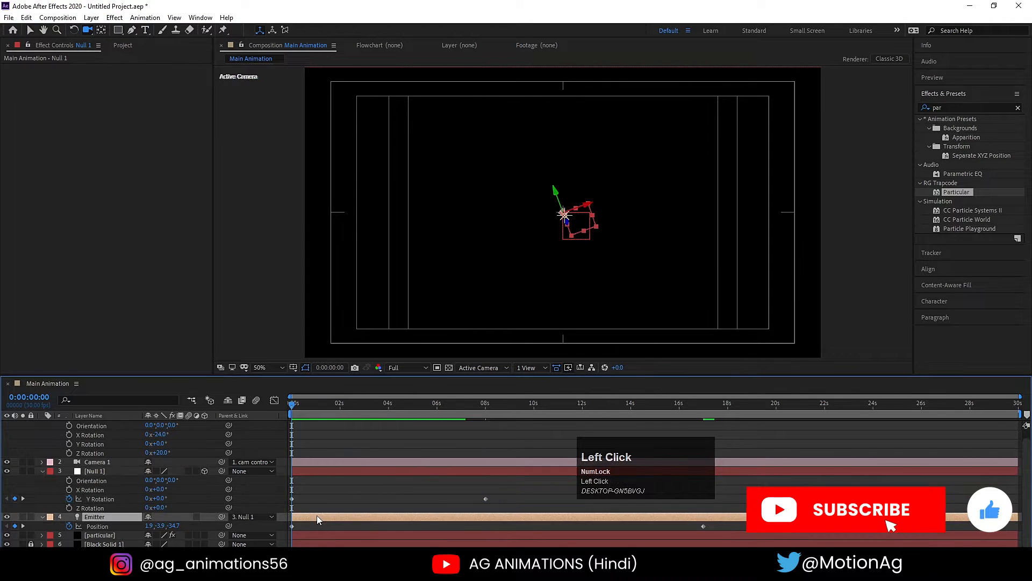
right_click(111, 527)
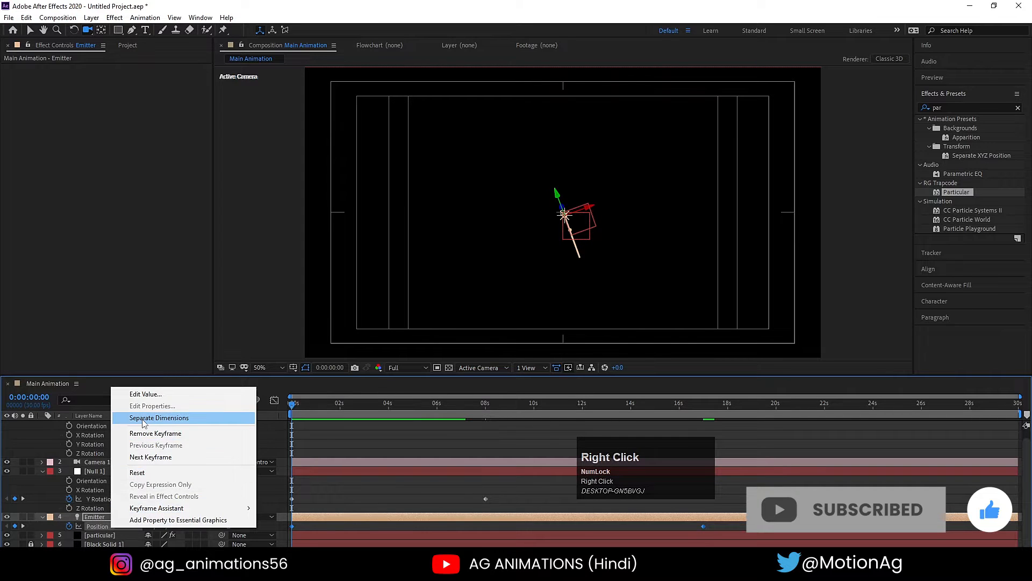
click(142, 419)
scroll(293, 519, down, 1)
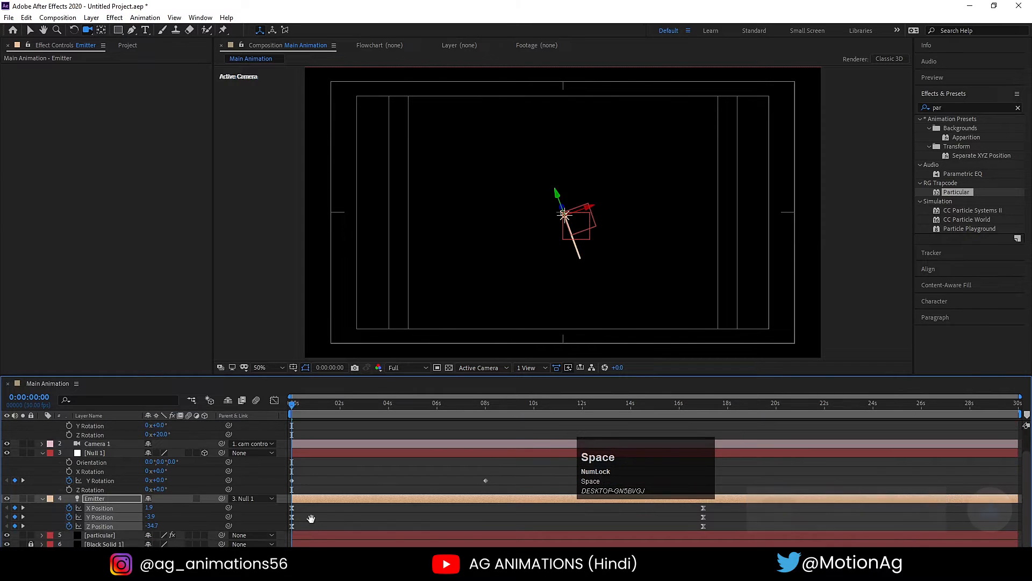
key(space)
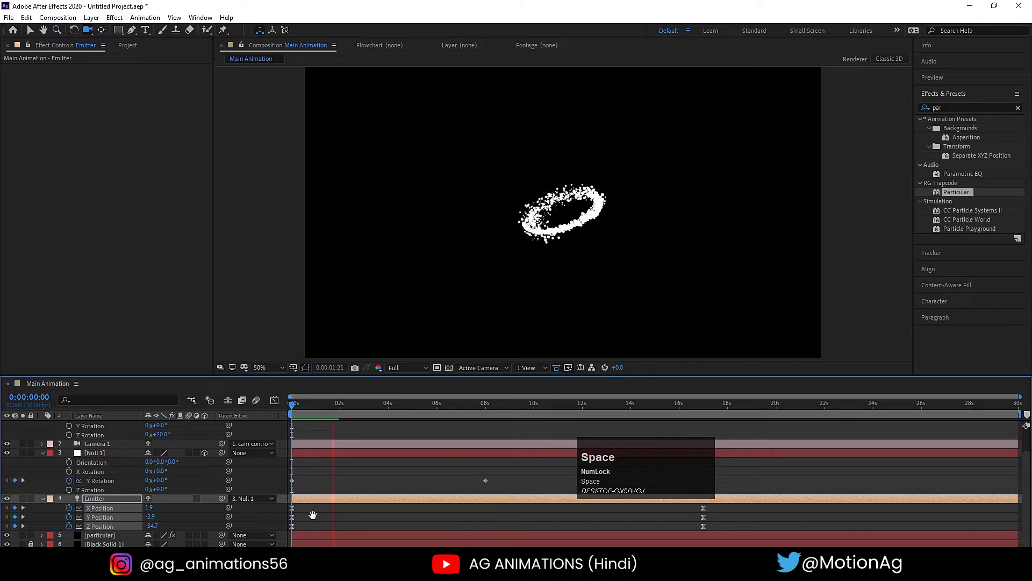
click(312, 515)
click(305, 498)
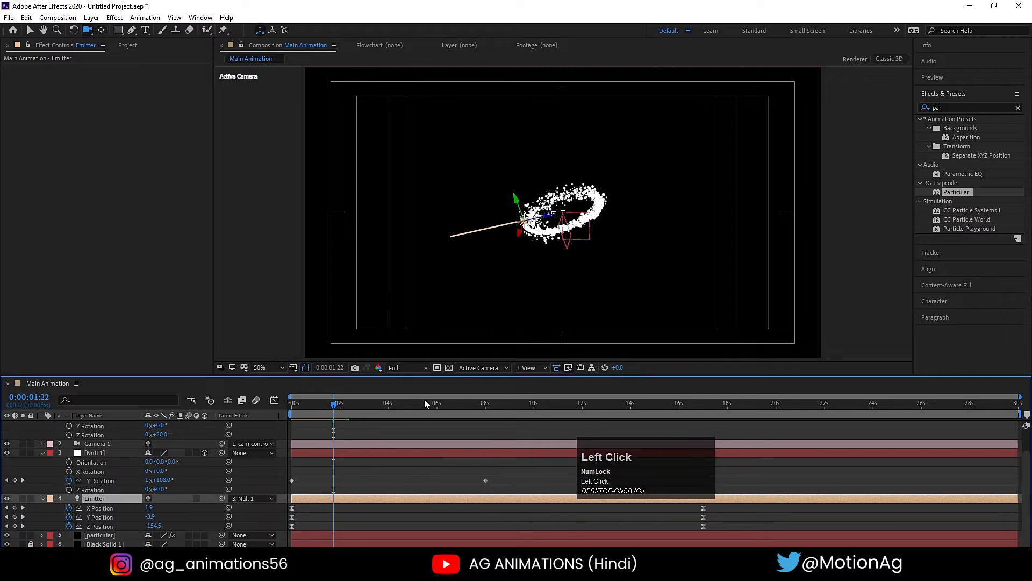
- Remove all keyframes from the Emitter light's X Position and Y Position, leaving Z Position animated
key(j)
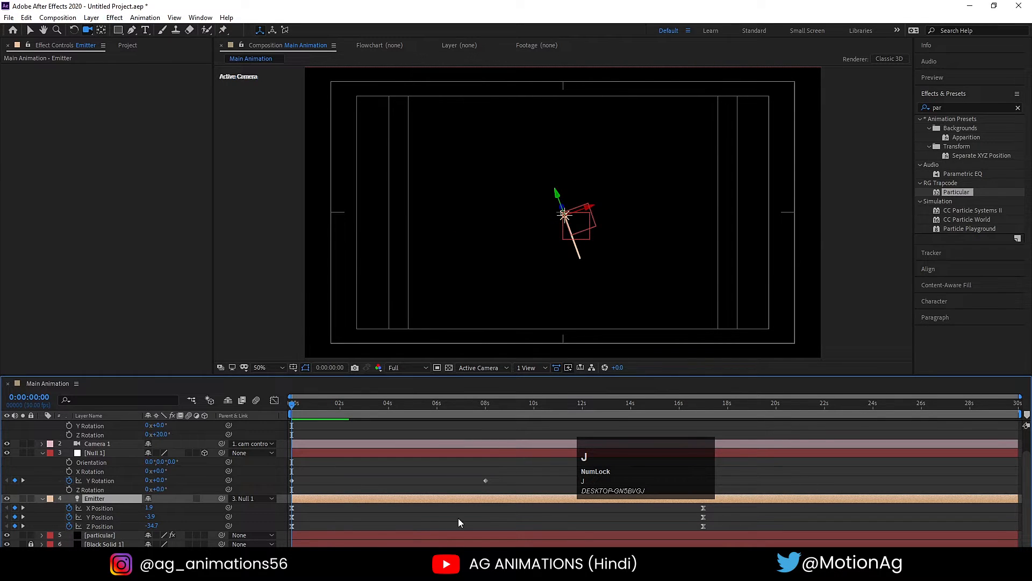
key(k)
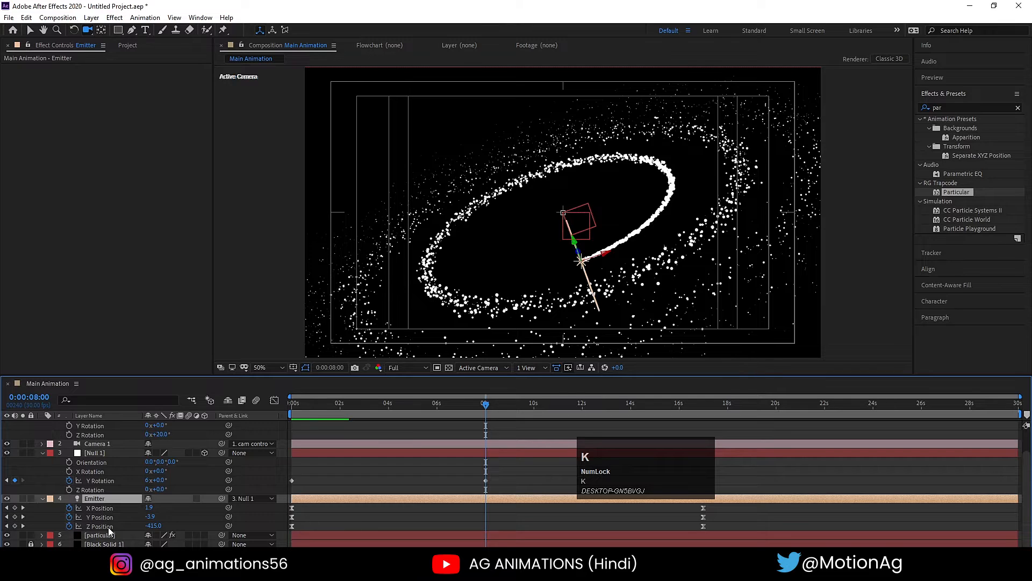
key(j)
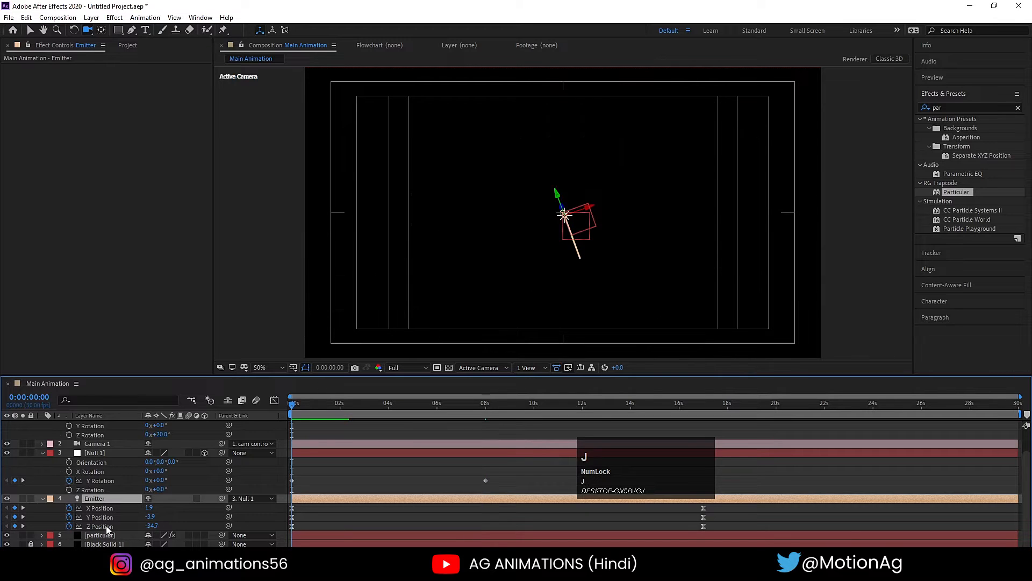
click(101, 517)
key(Delete)
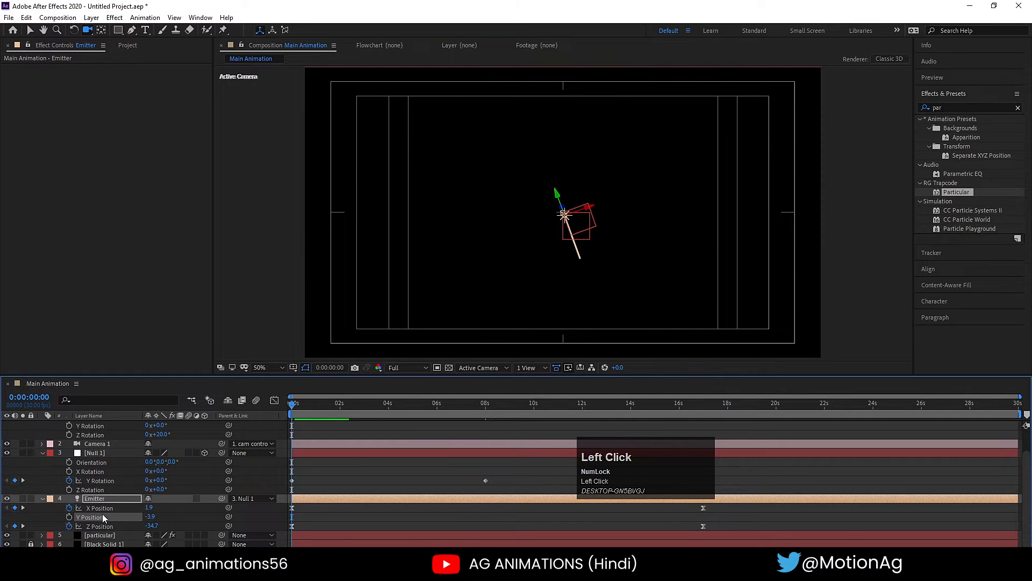
click(98, 509)
click(311, 506)
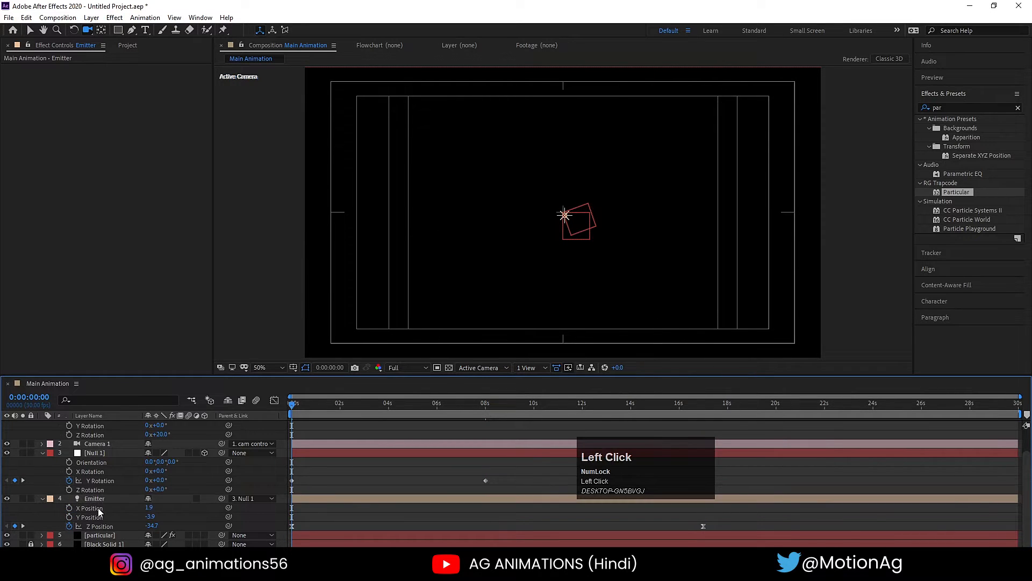
- Keyframe the Emitter's Y Position unchanged at 0:00 and 1:01, with a value of -65.9 at 0:15
click(69, 516)
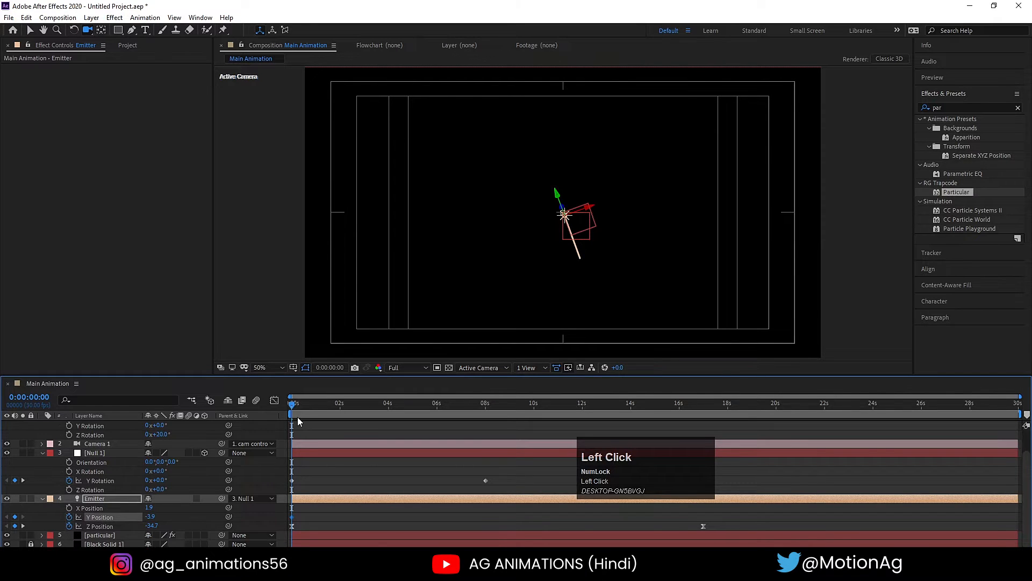
key(equal)
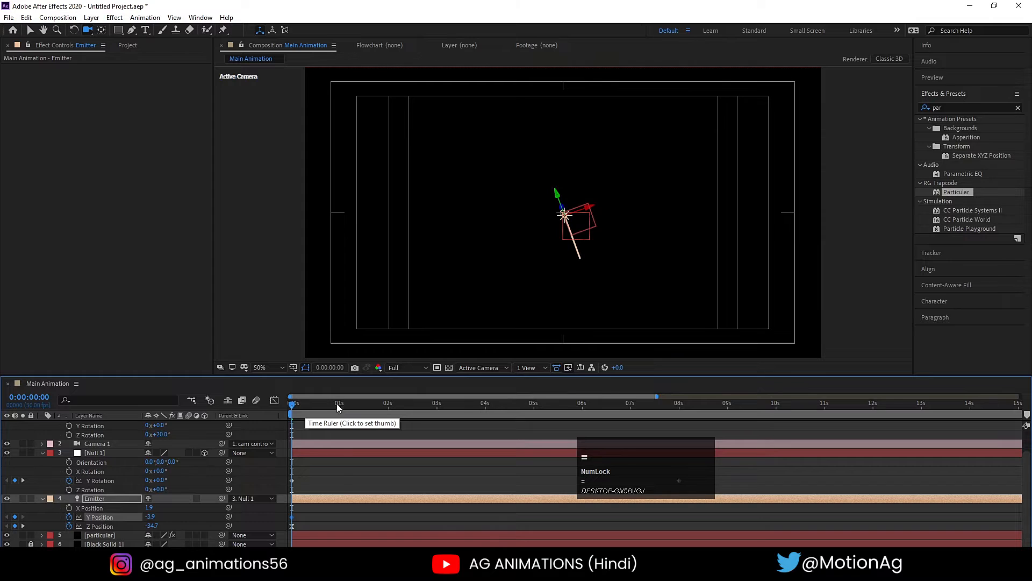
click(341, 403)
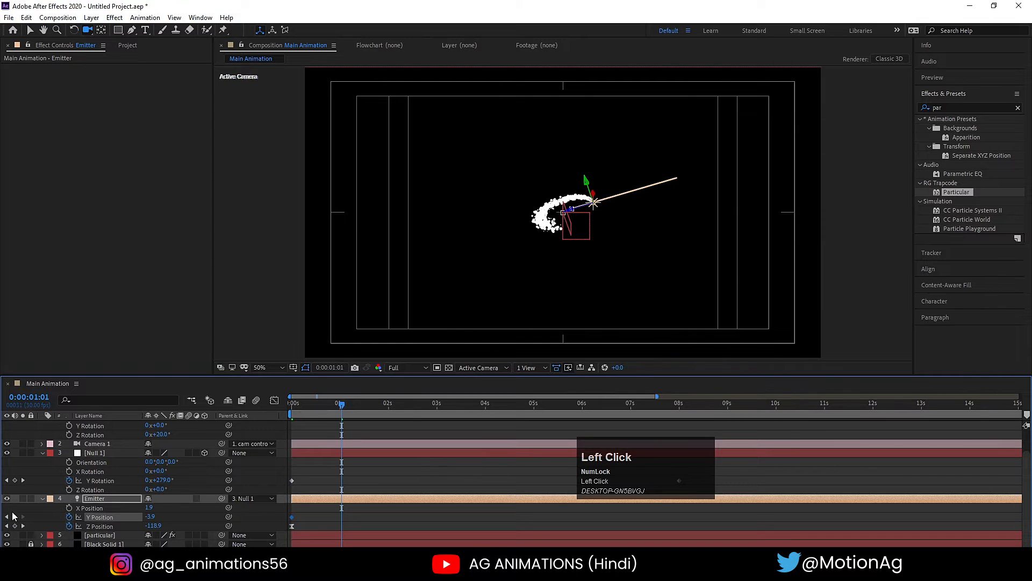
drag(315, 407, 315, 408)
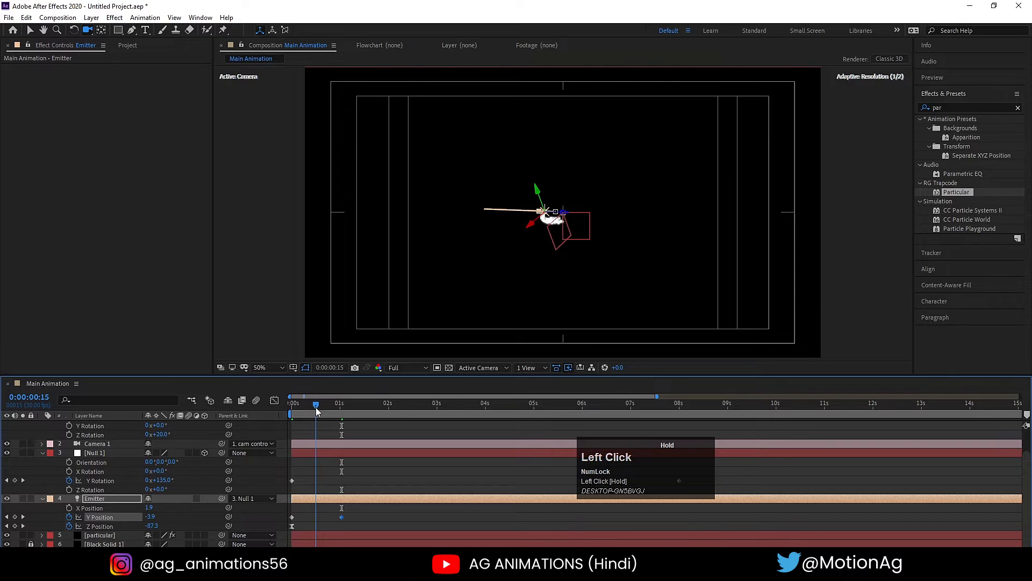
drag(151, 517, 117, 516)
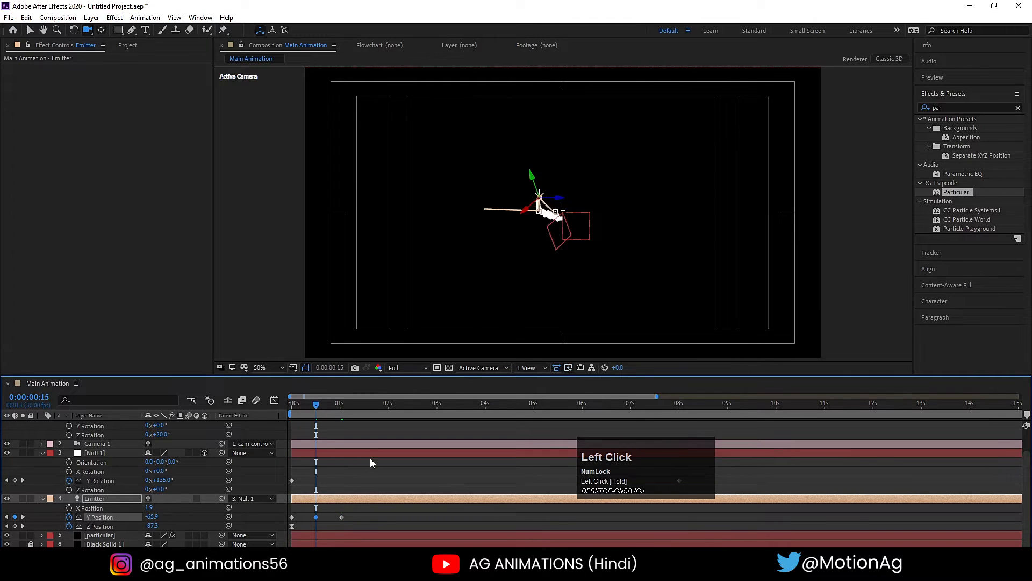
- Apply Easy Ease to the Emitter's three Y Position keyframes, then compress them proportionally to end at about half a second
drag(303, 408, 245, 407)
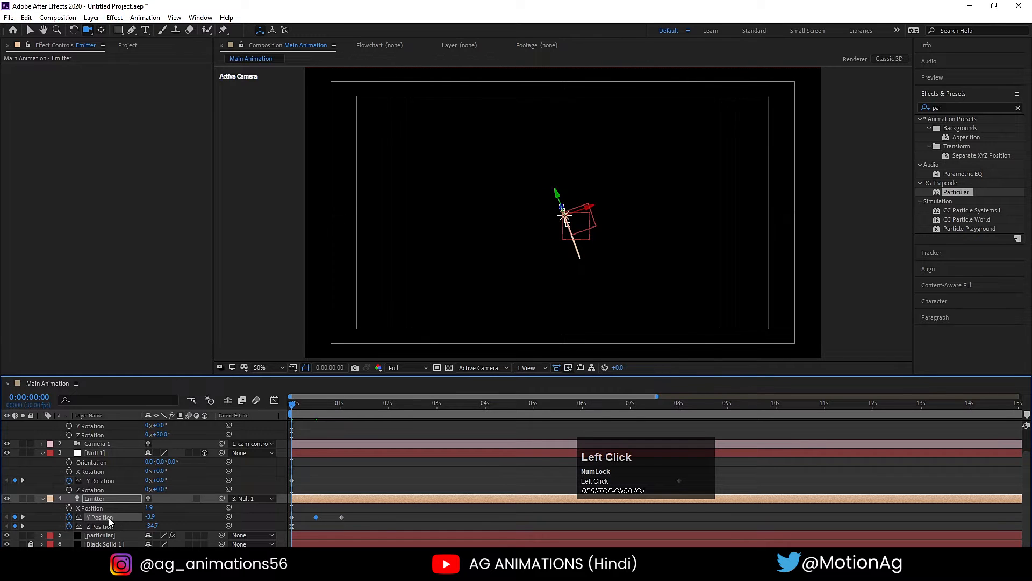
key(F9)
key(space)
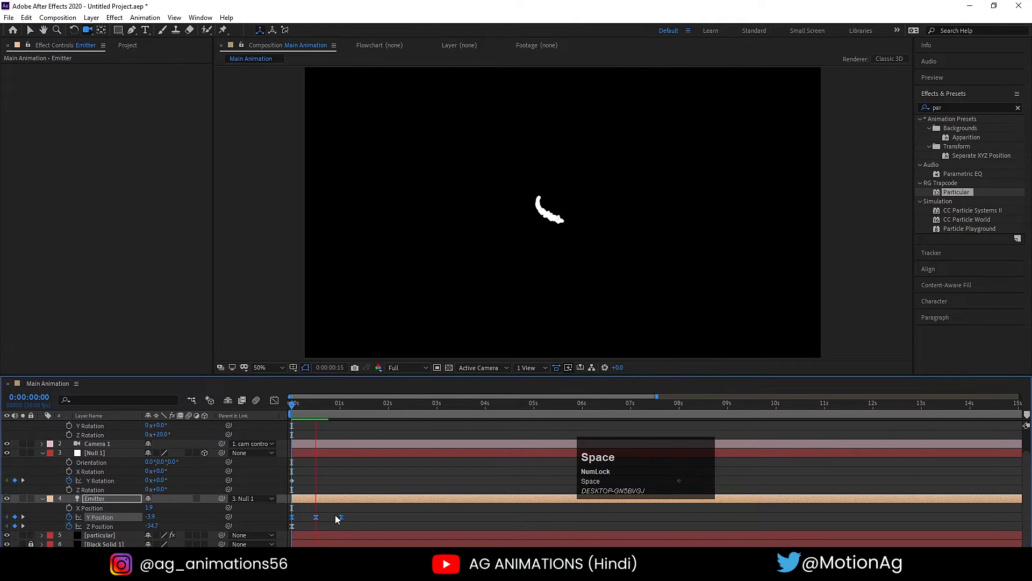
key(space)
key(space)
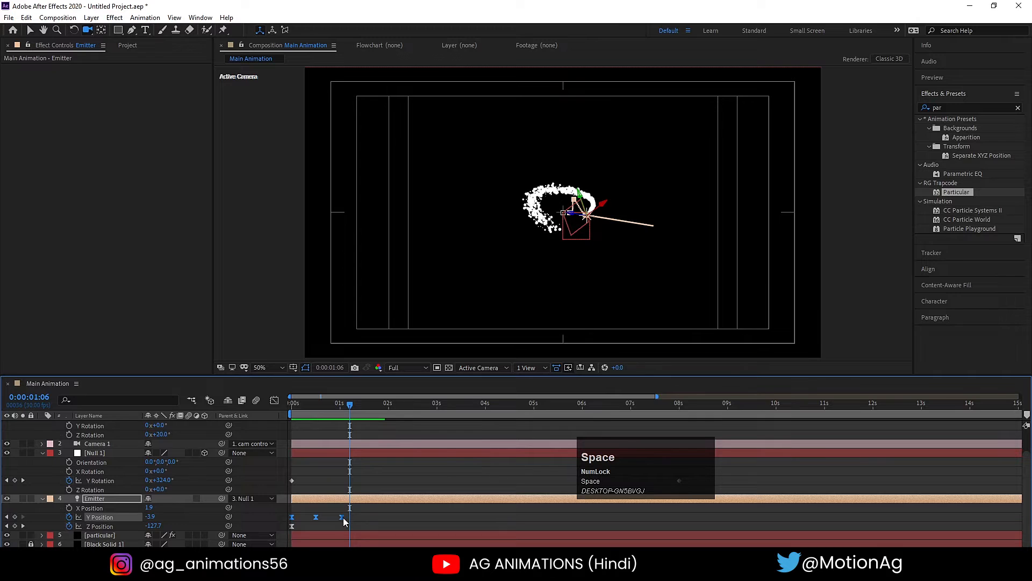
drag(342, 517, 317, 517)
click(292, 407)
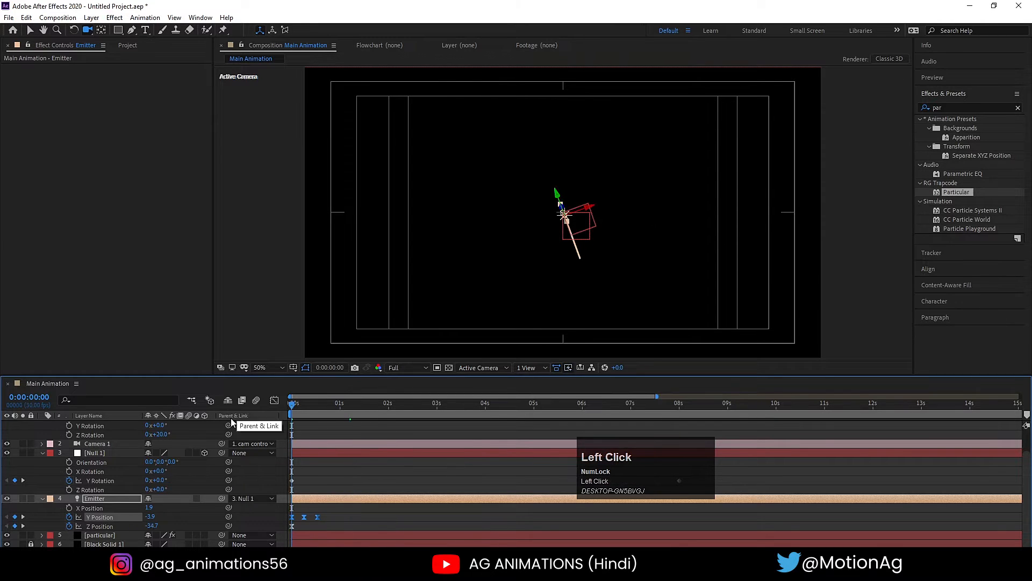
- Add a loopOut() expression to the Emitter's Y Position and preview the wavy spiral from the start
alt+click(72, 517)
text(loop)
key(Down)
key(Down)
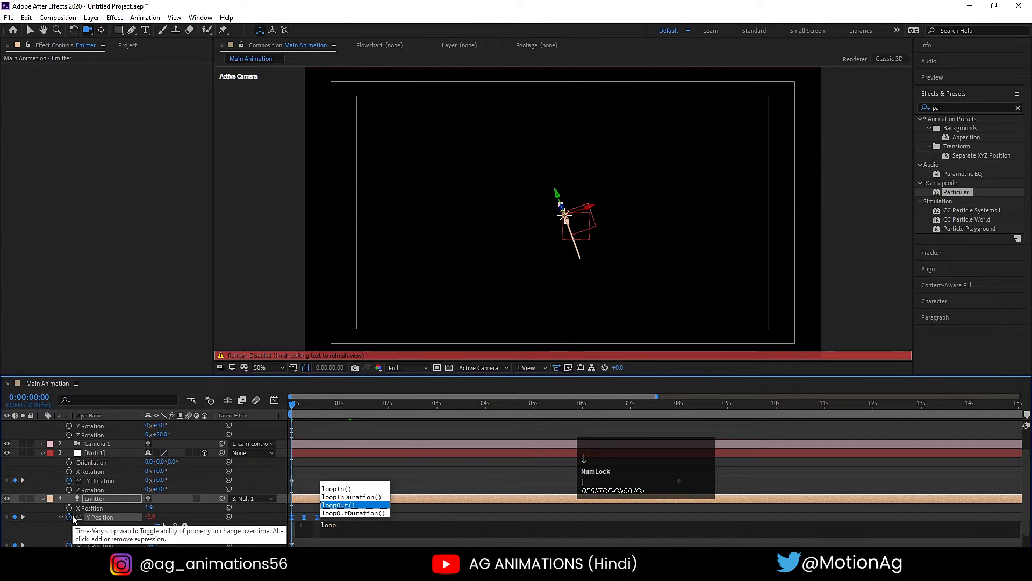
key(Return)
click(338, 461)
key(space)
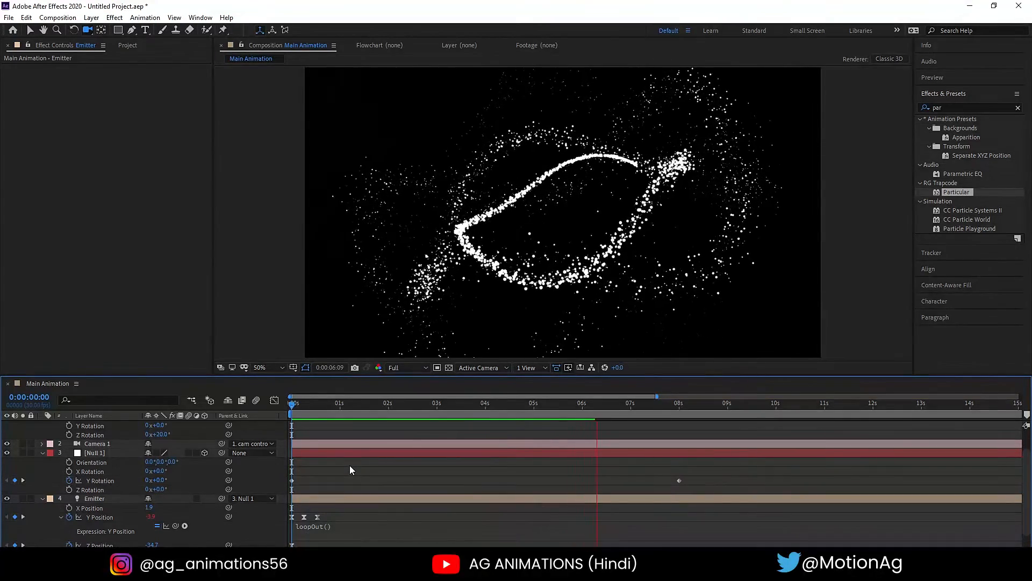
key(space)
key(space)
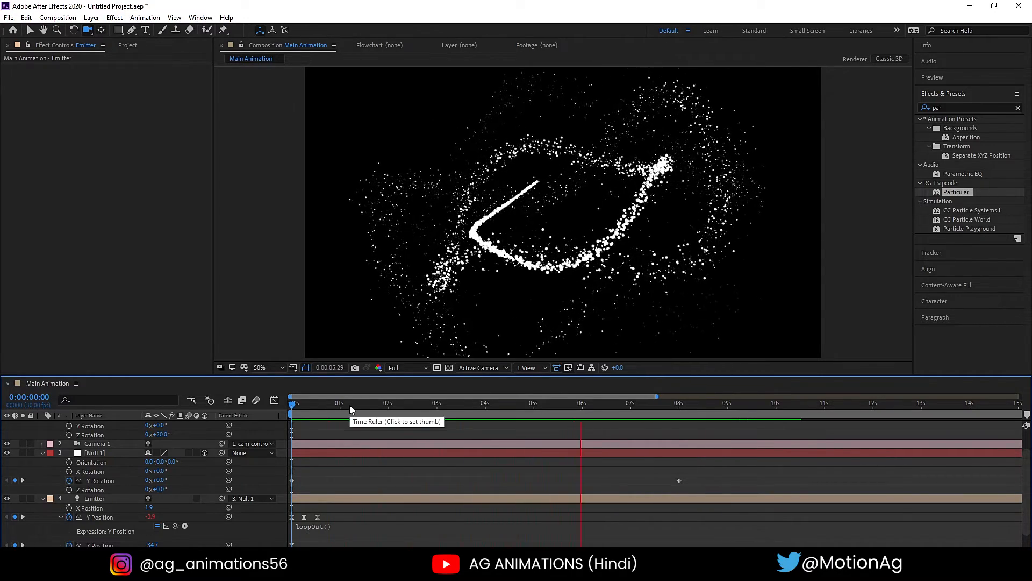
key(space)
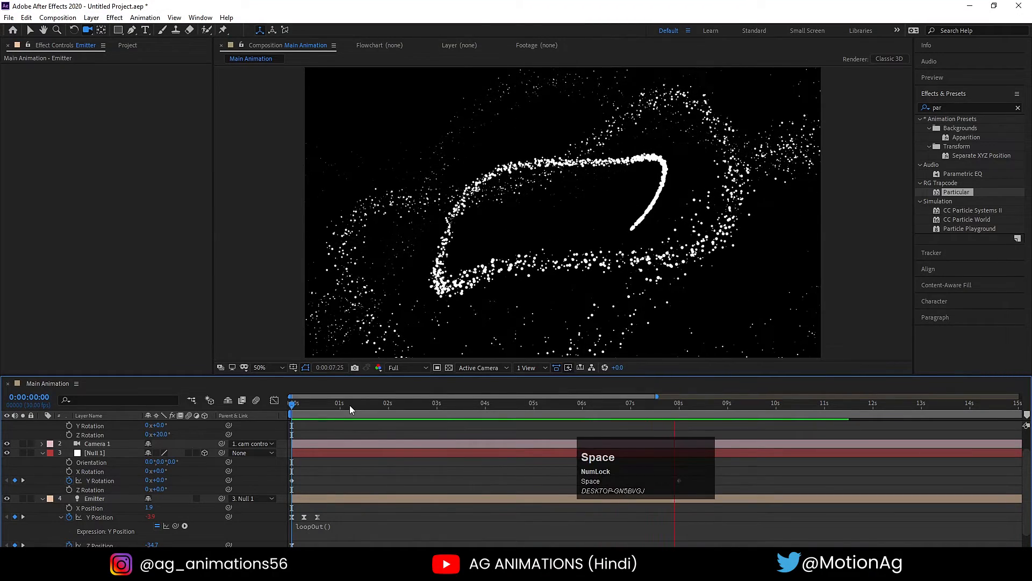
click(293, 405)
key(space)
- Set the Particular emitter's Velocity to 50, preview the particles and return to the start of the timeline
scroll(110, 516, down, 1)
click(98, 533)
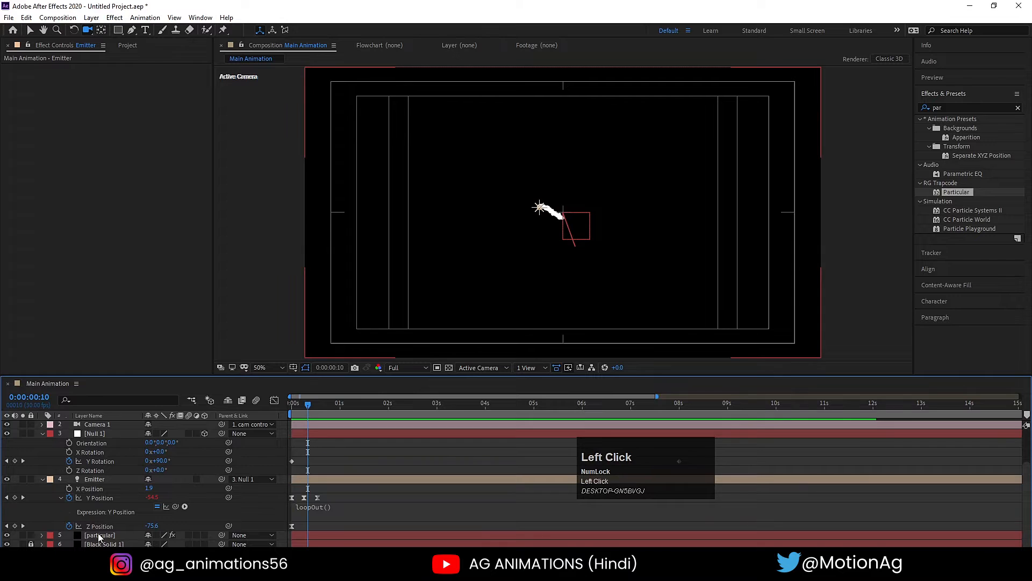
click(121, 254)
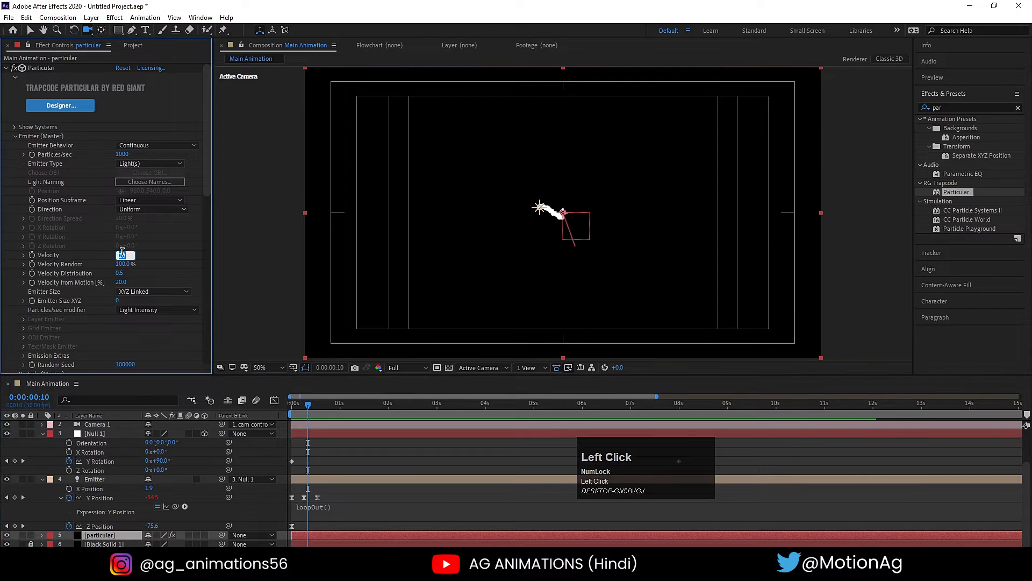
text(50)
key(Return)
key(space)
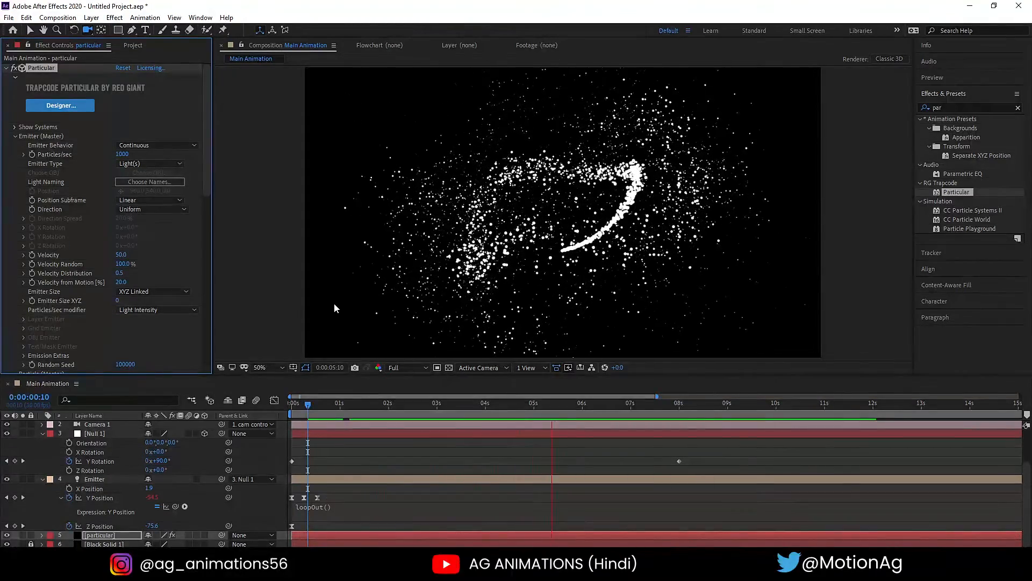
key(space)
key(j)
key(j)
key(j)
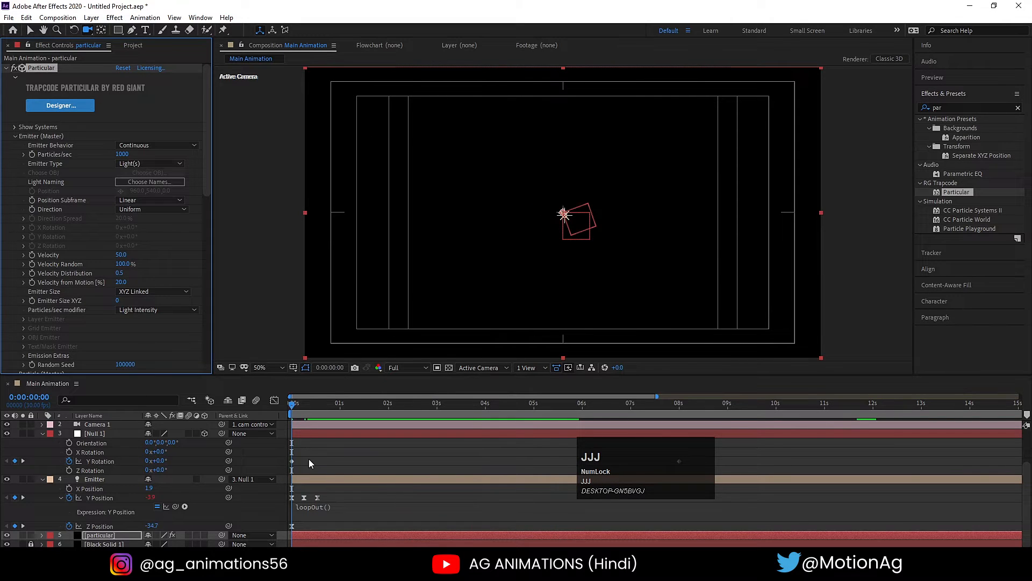
click(309, 462)
- Change the particles' Set Color option to Random from Gradient and preview the result from the start
scroll(104, 505, down, 1)
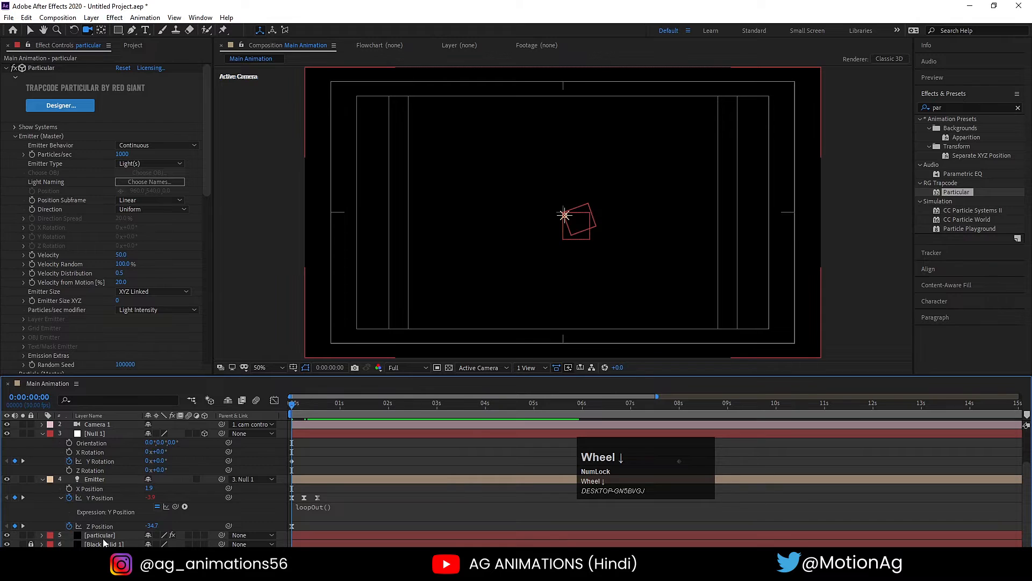
click(99, 535)
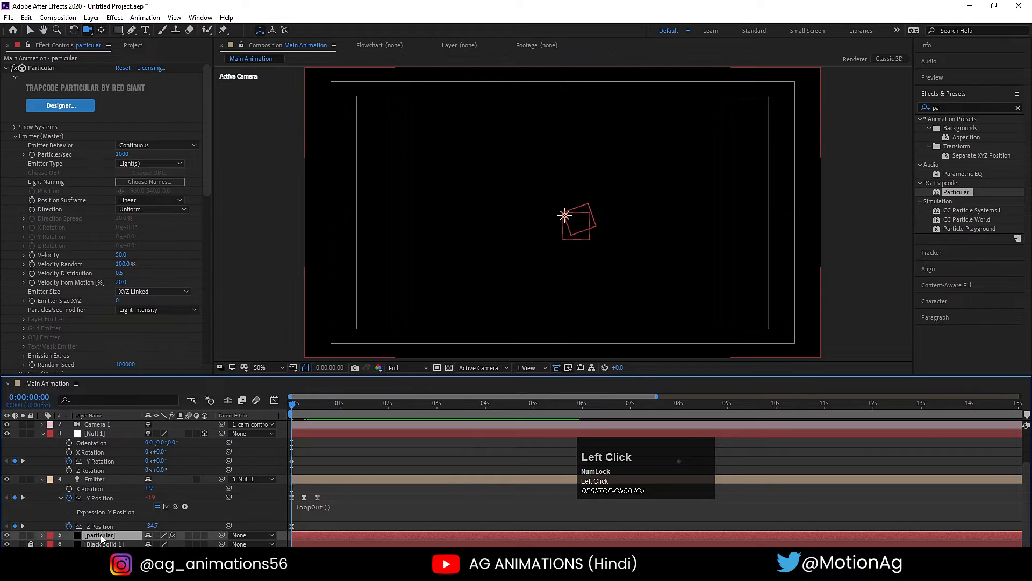
click(14, 136)
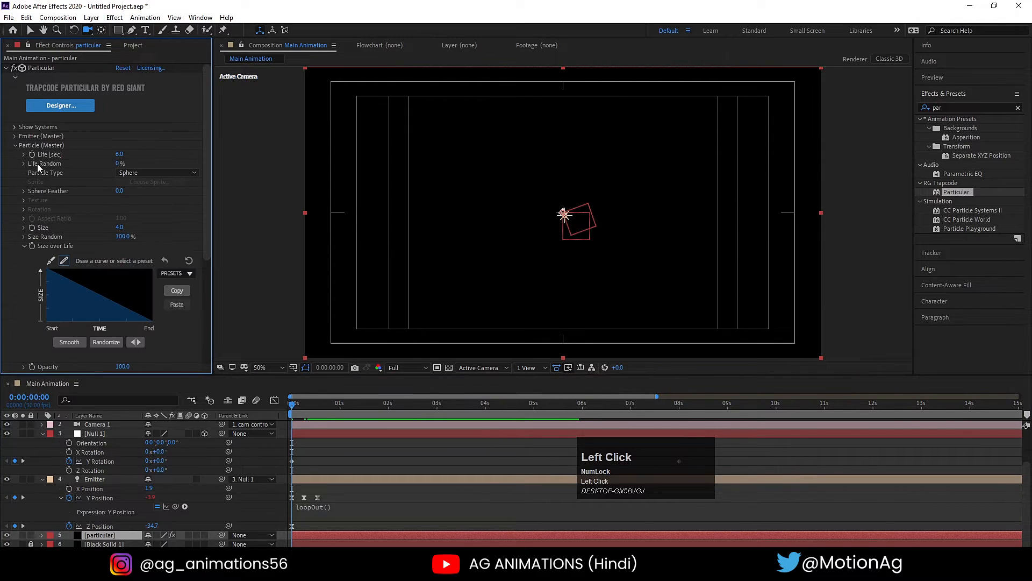
scroll(46, 173, down, 3)
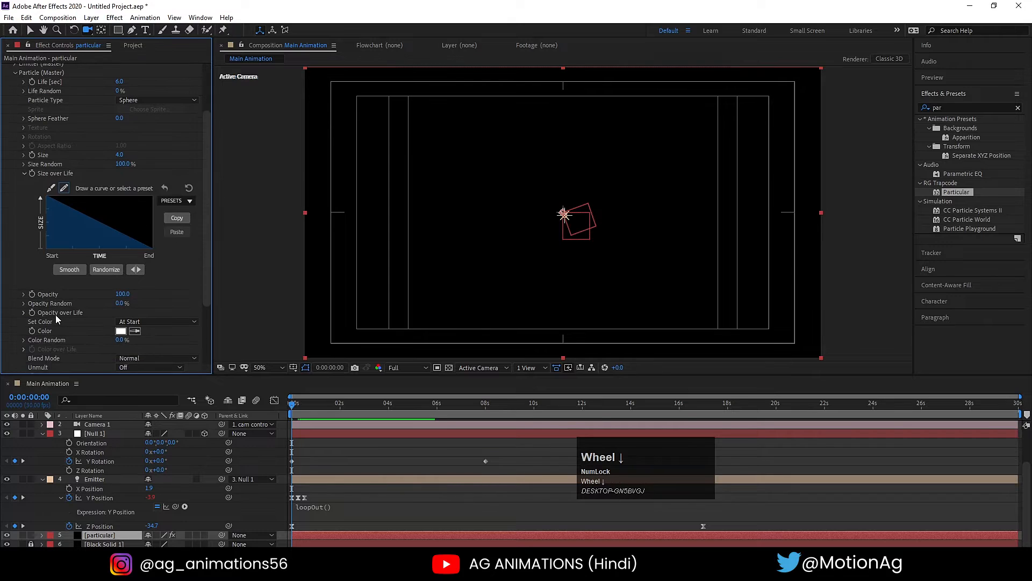
scroll(56, 320, down, 1)
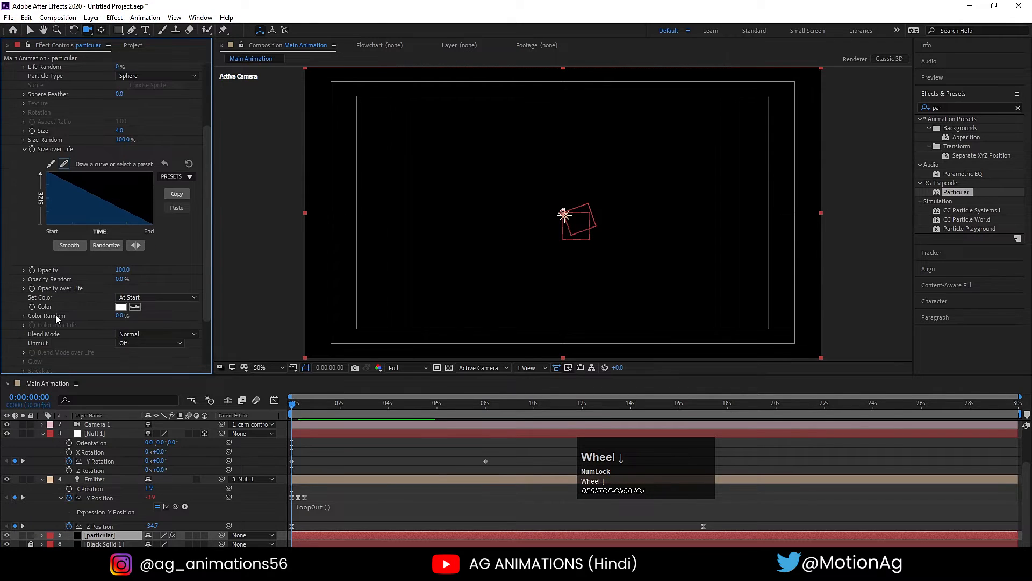
click(23, 316)
click(24, 315)
scroll(45, 306, down, 3)
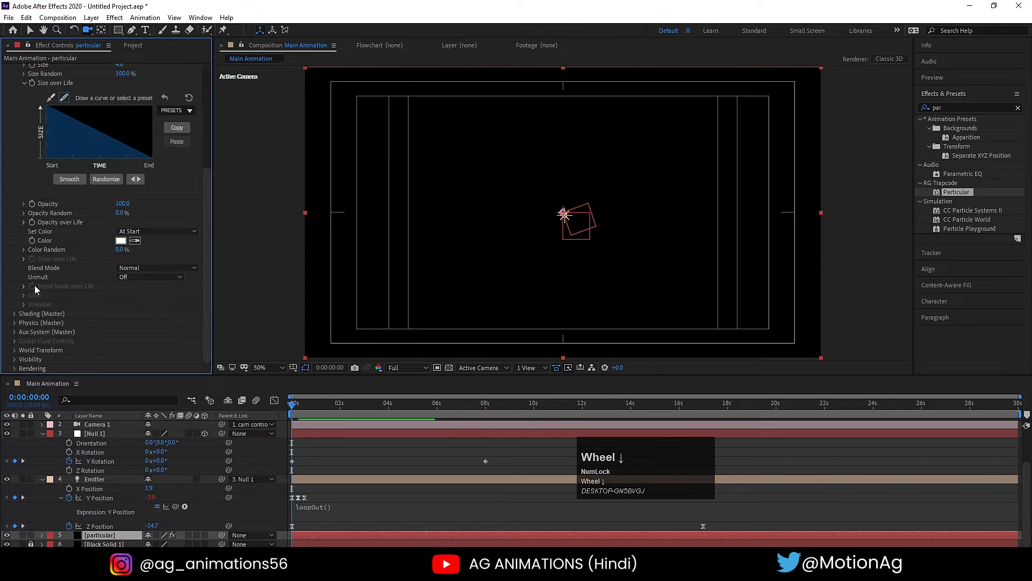
click(130, 230)
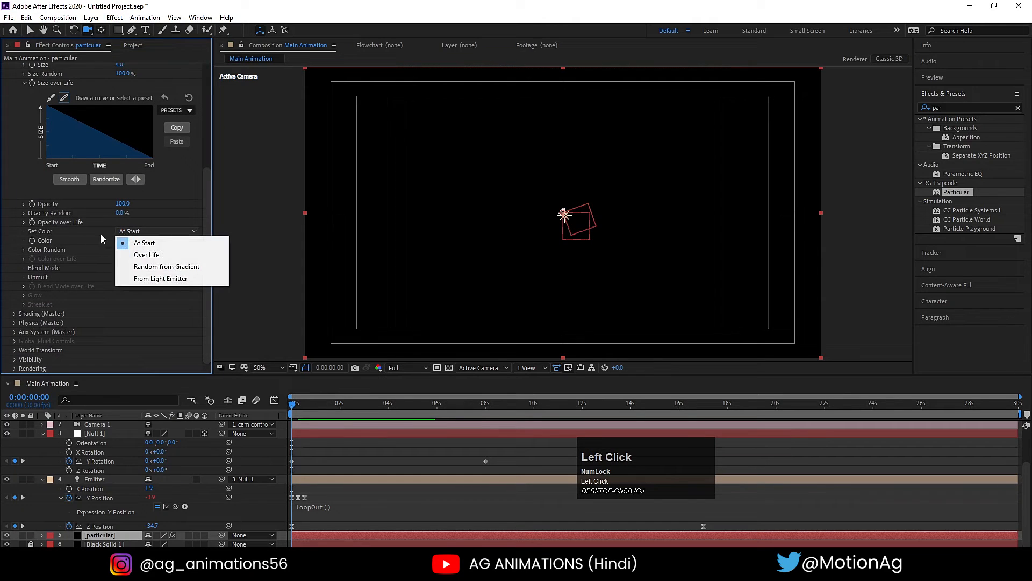
click(162, 267)
key(space)
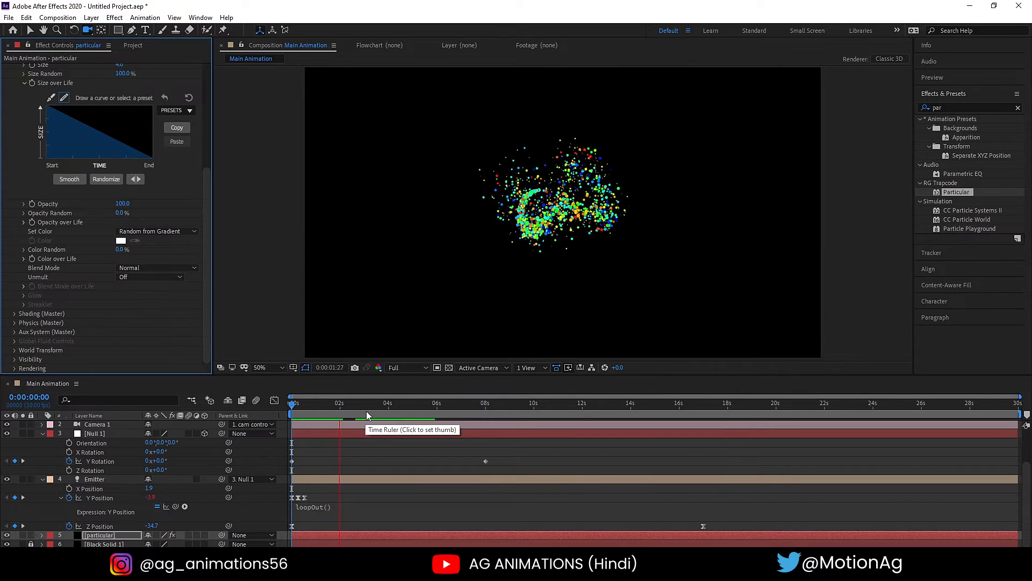
key(space)
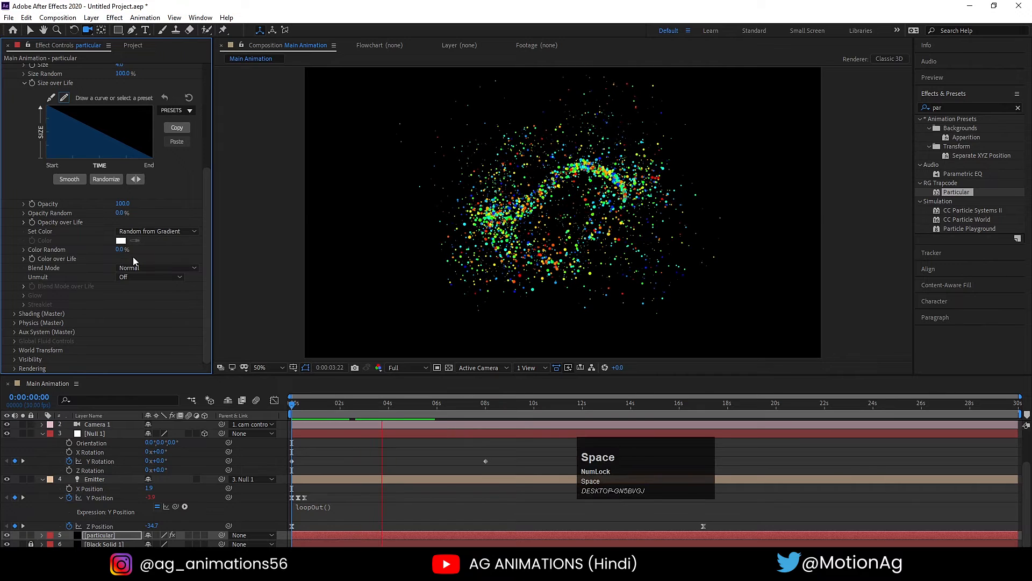
- Collapse Size over Life, expand Color over Life and apply the white-cyan-blue gradient preset to its color ramp
click(24, 251)
click(24, 251)
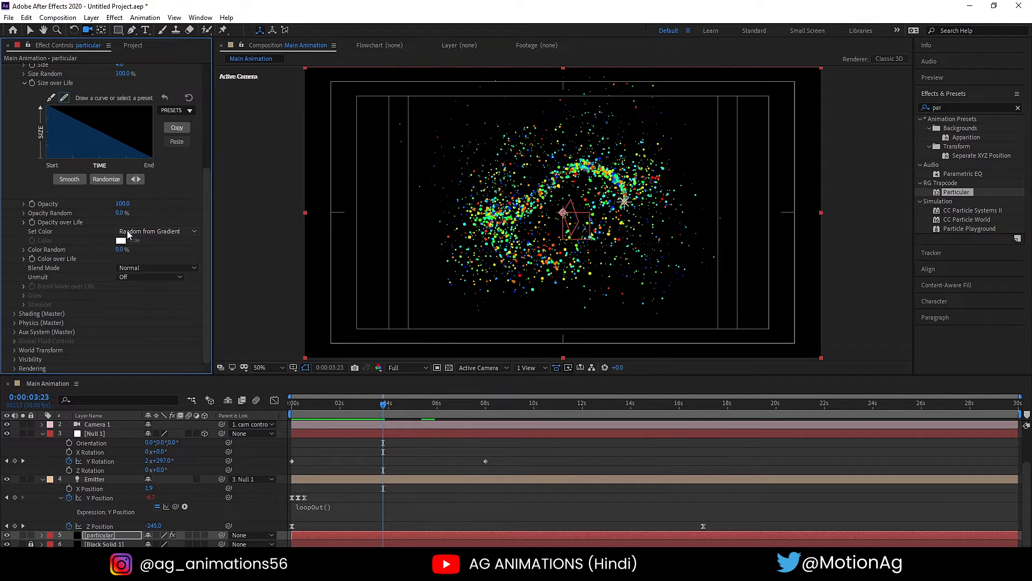
scroll(54, 304, up, 4)
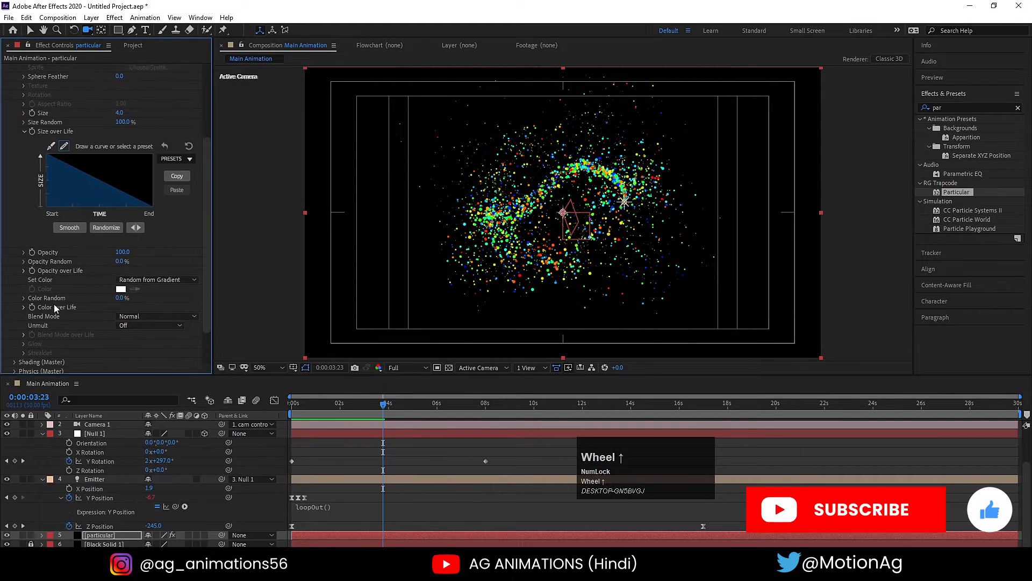
click(21, 182)
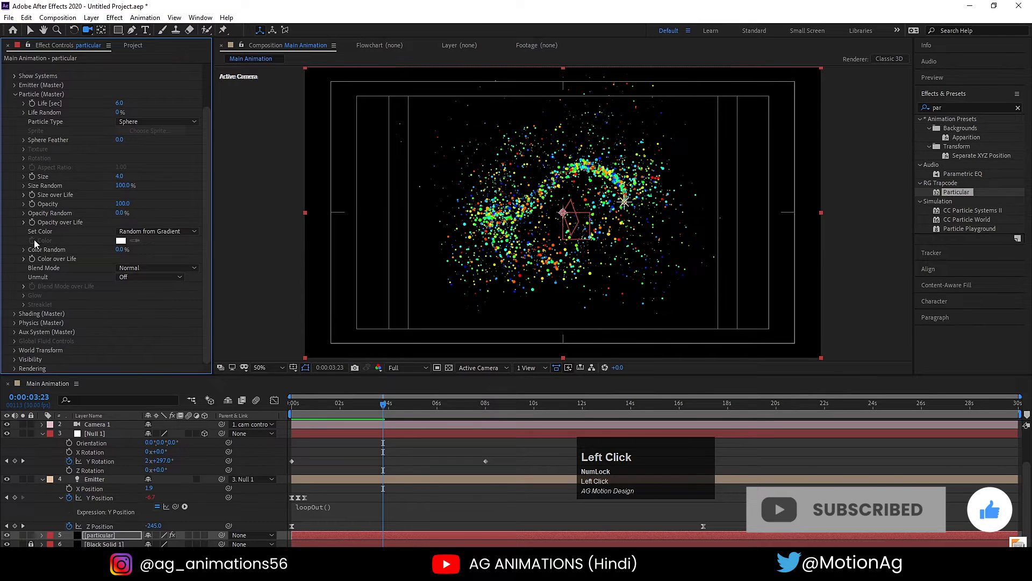
click(24, 257)
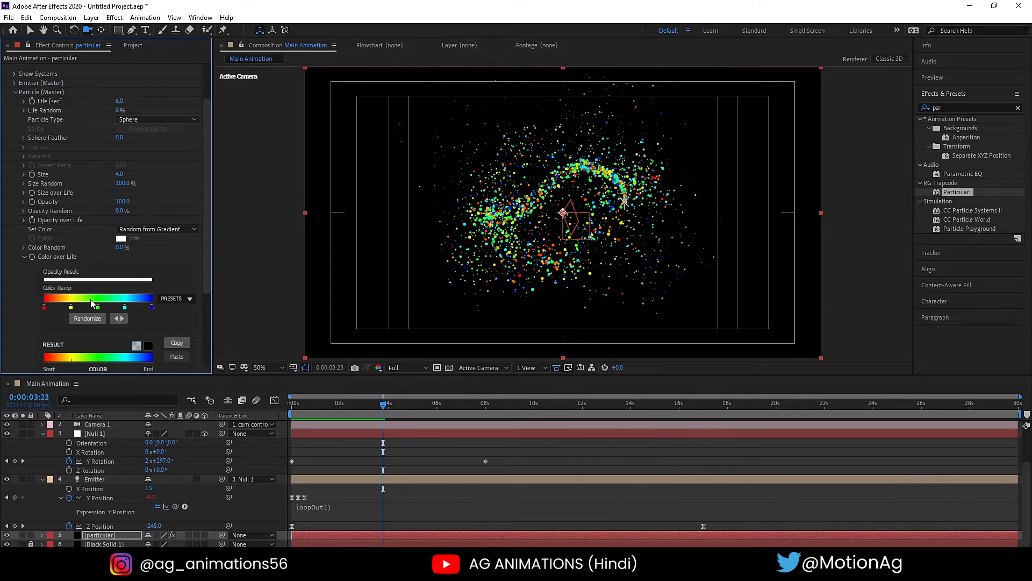
click(164, 300)
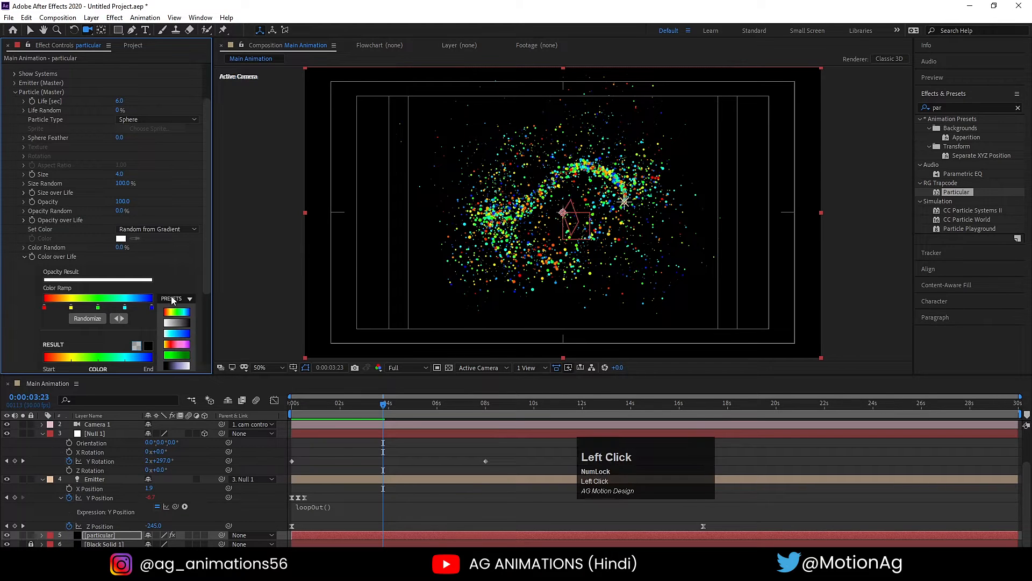
click(179, 332)
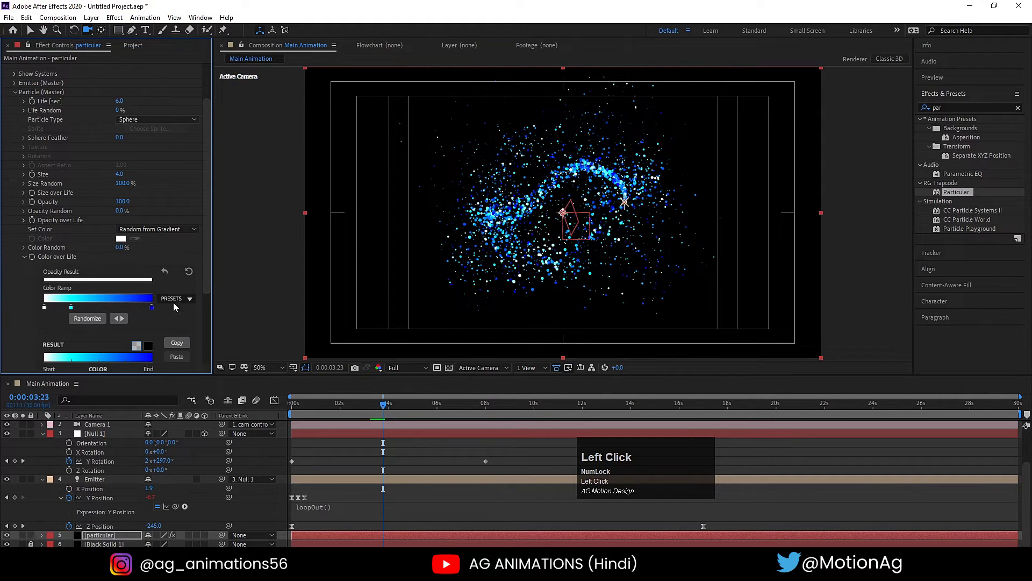
- Try the yellow-red-pink-purple gradient preset and the rainbow preset on the Color over Life ramp
click(175, 301)
click(172, 344)
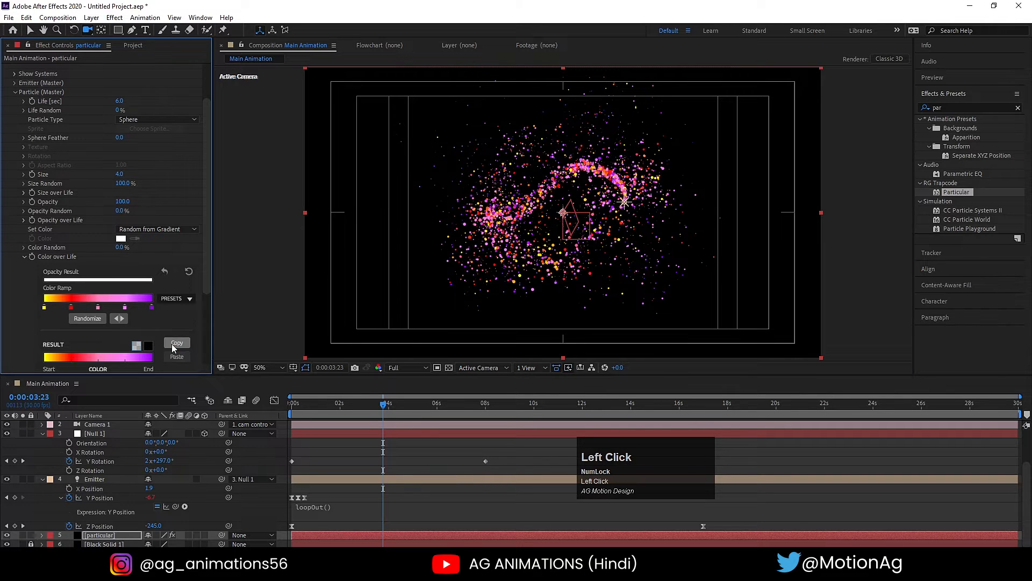
click(173, 300)
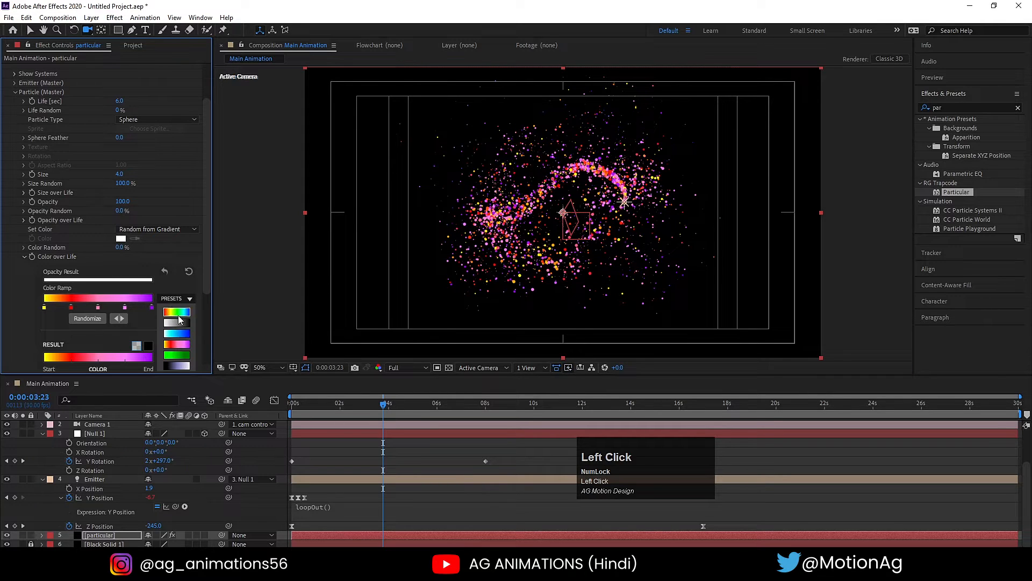
scroll(182, 346, down, 1)
click(177, 288)
- Apply the white-cyan-blue preset to the Color over Life ramp again and preview the spiral from the start
click(176, 276)
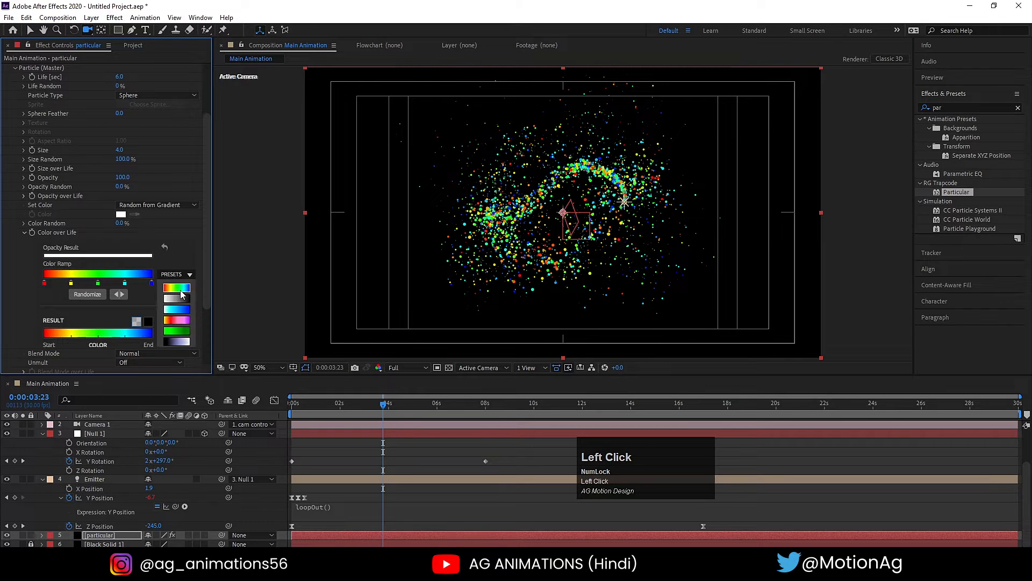
click(182, 307)
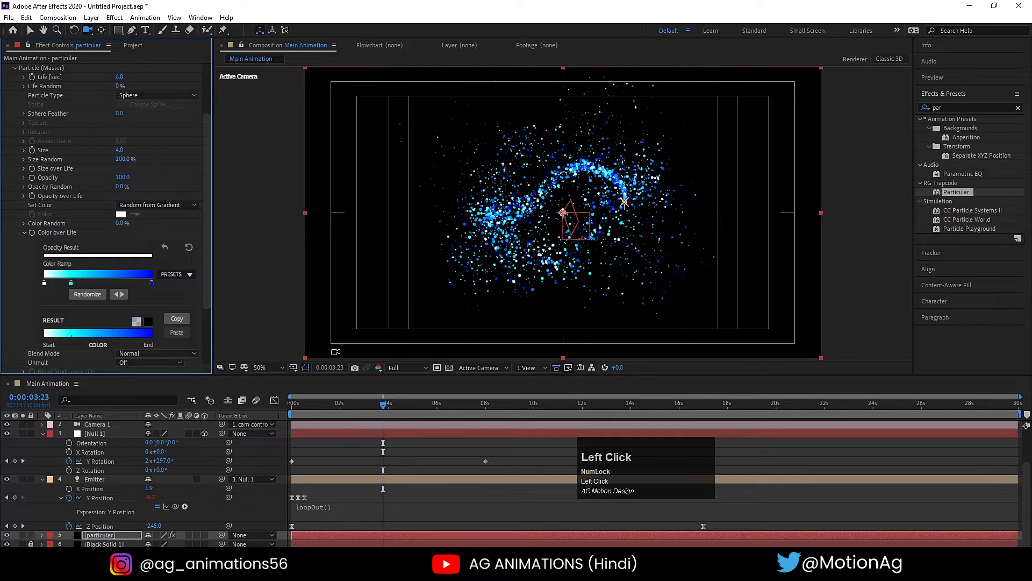
key(space)
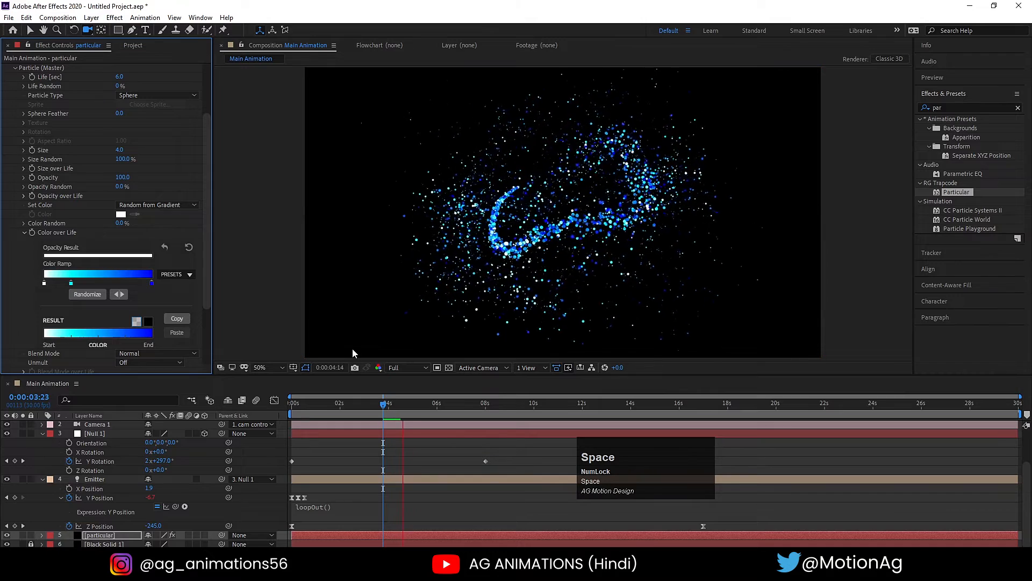
drag(349, 400, 257, 402)
key(space)
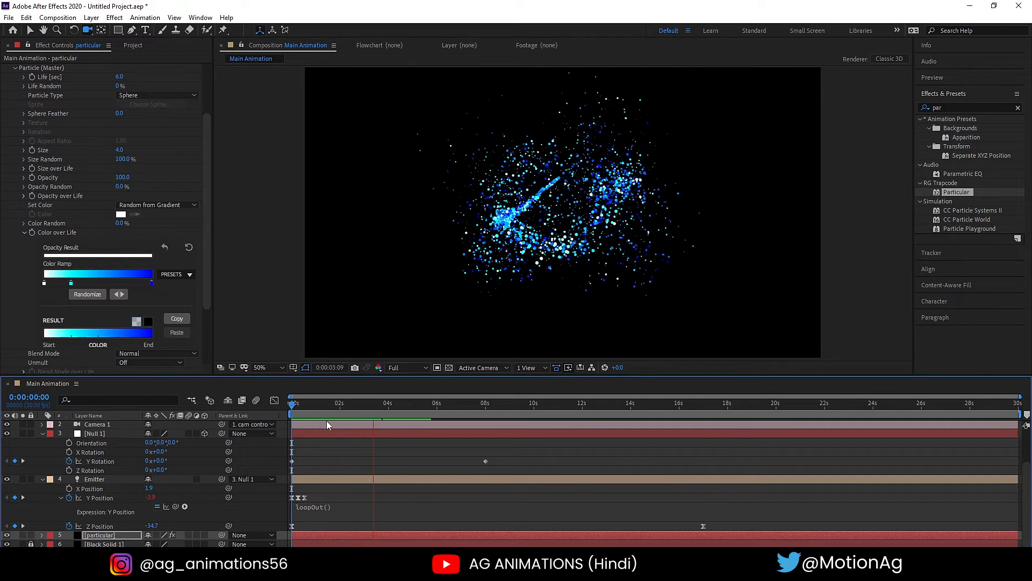
key(space)
- Collapse the Particle settings, set the Aux System's Emit option to Continuously and return to the start of the timeline
scroll(121, 231, up, 3)
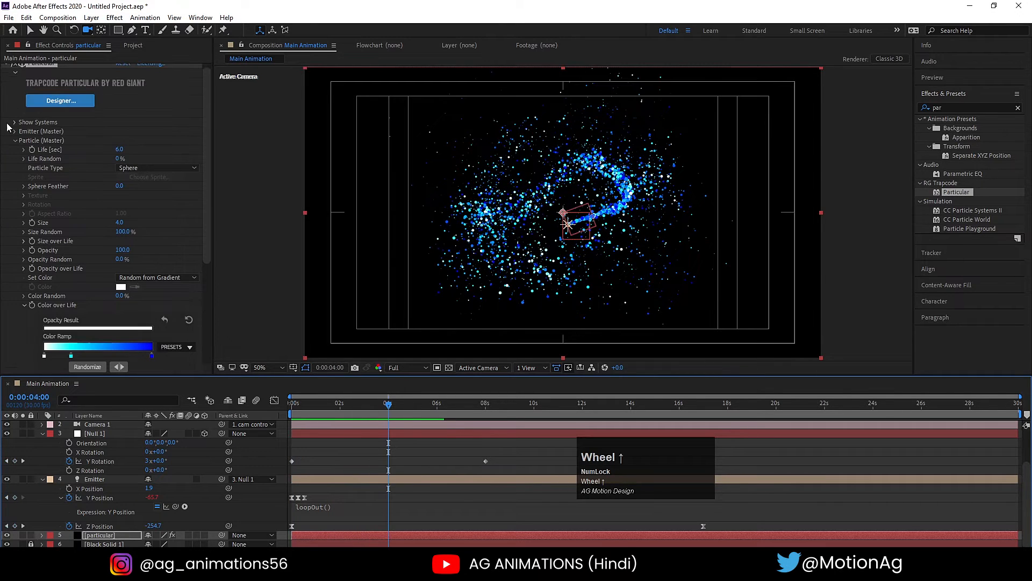
click(15, 140)
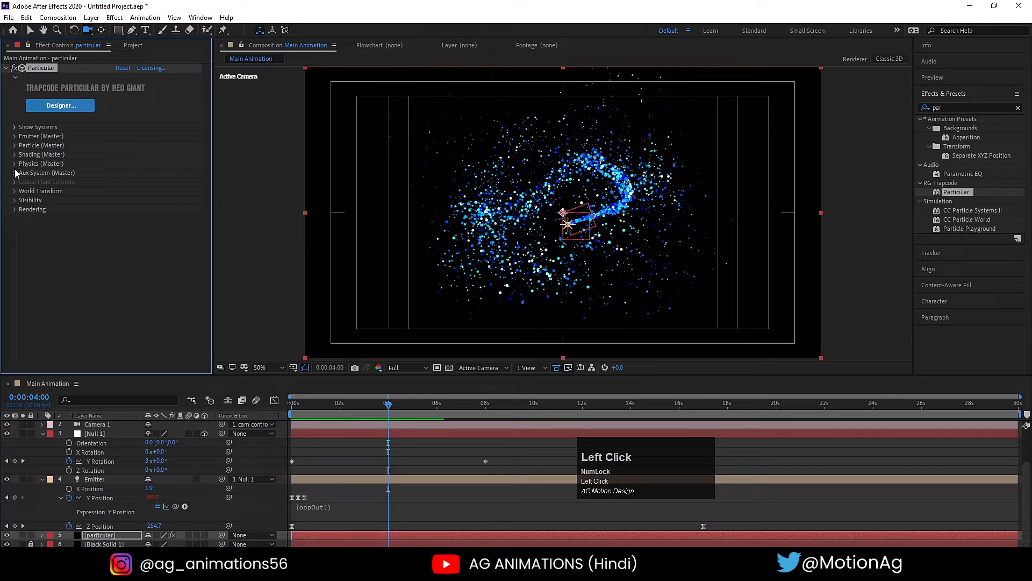
click(15, 172)
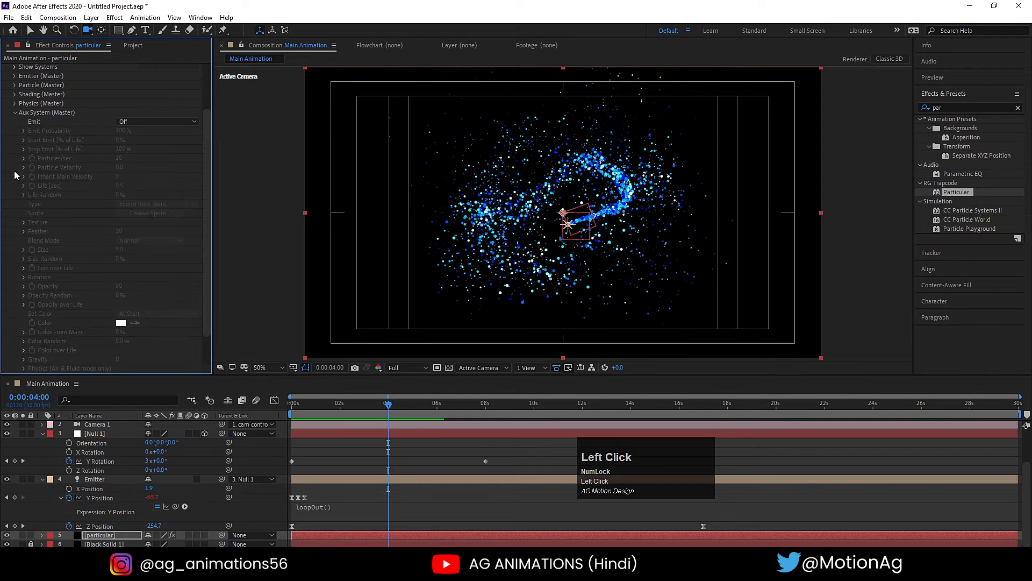
click(119, 123)
click(147, 153)
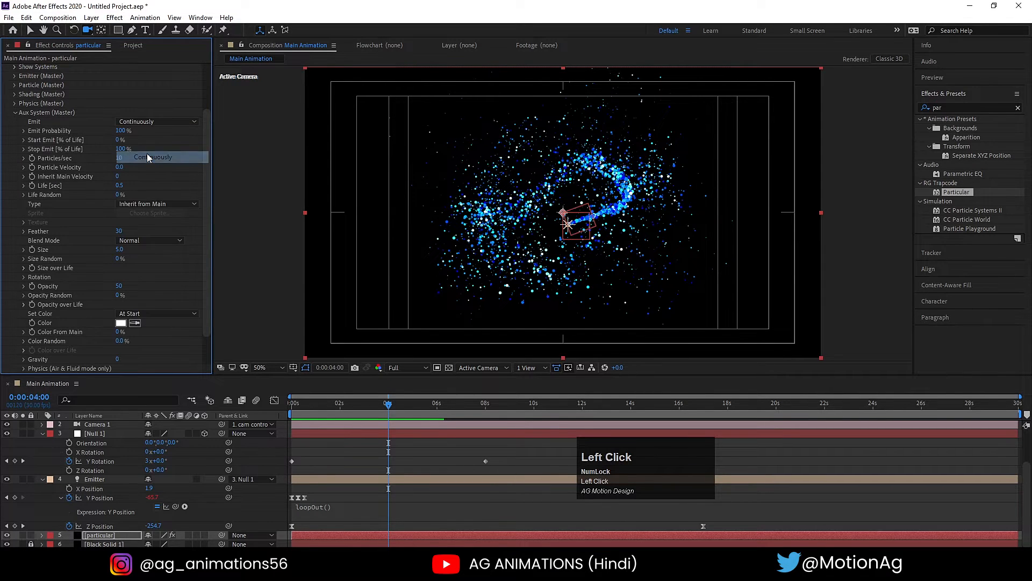
click(395, 446)
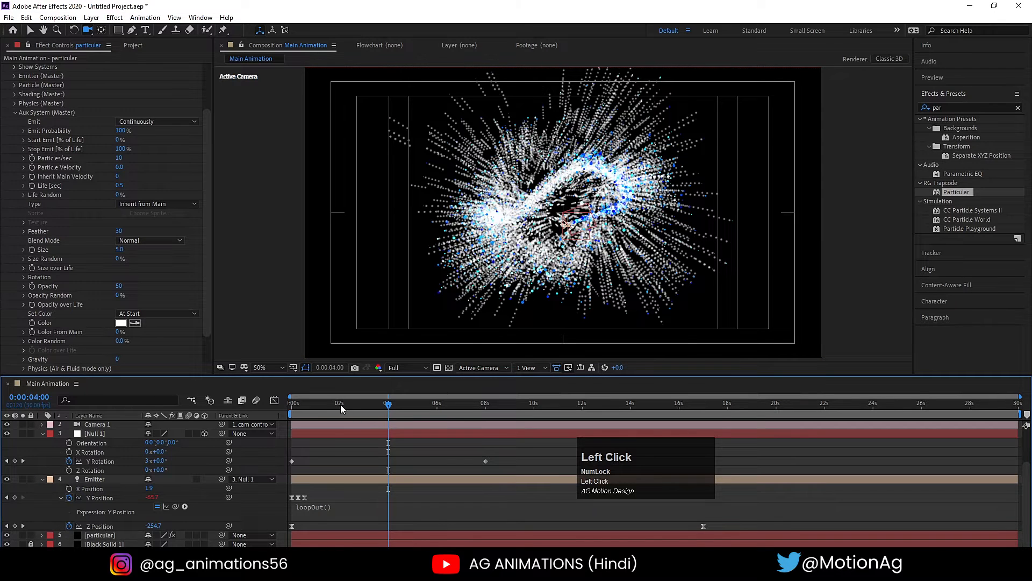
drag(340, 409, 279, 469)
- Turn the Aux System's Emit option off and collapse its settings
scroll(24, 184, up, 3)
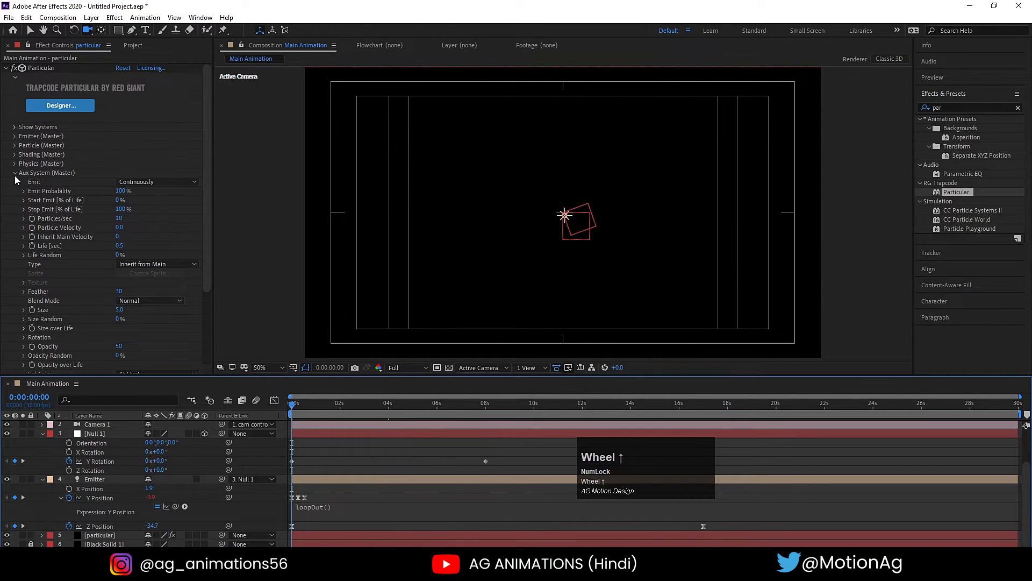
click(15, 173)
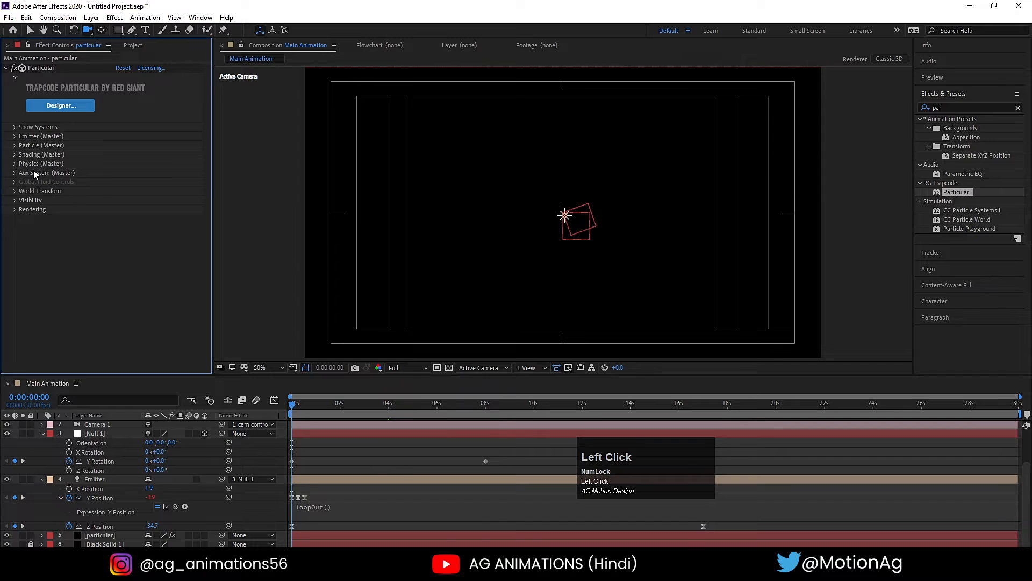
click(15, 172)
scroll(109, 152, down, 2)
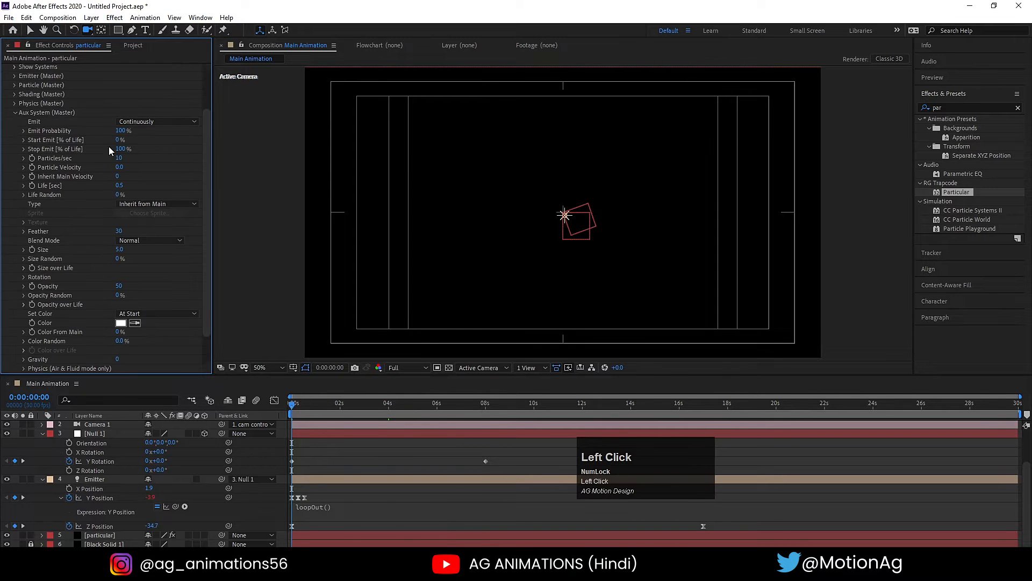
click(125, 122)
click(126, 130)
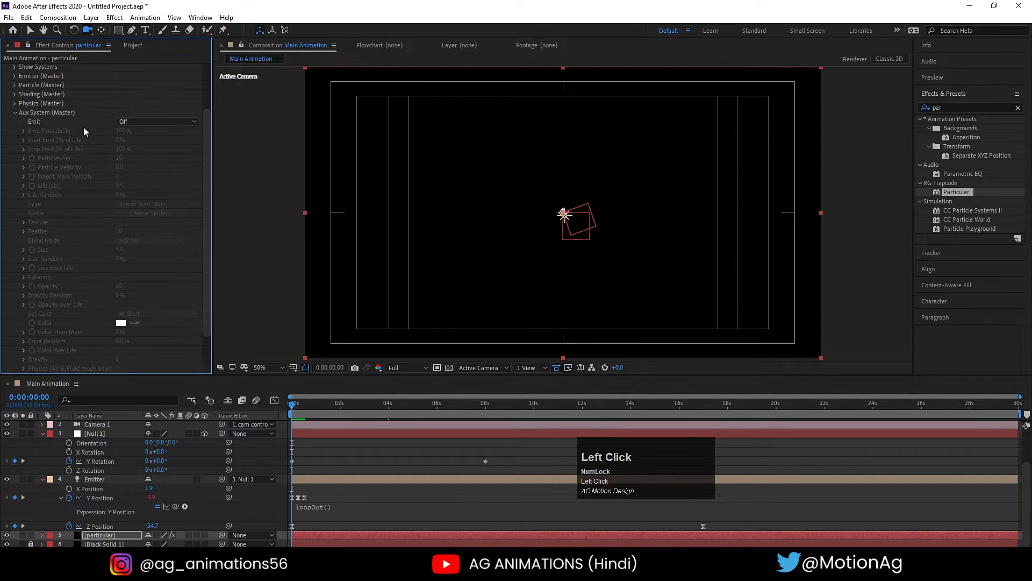
scroll(34, 146, up, 2)
click(15, 163)
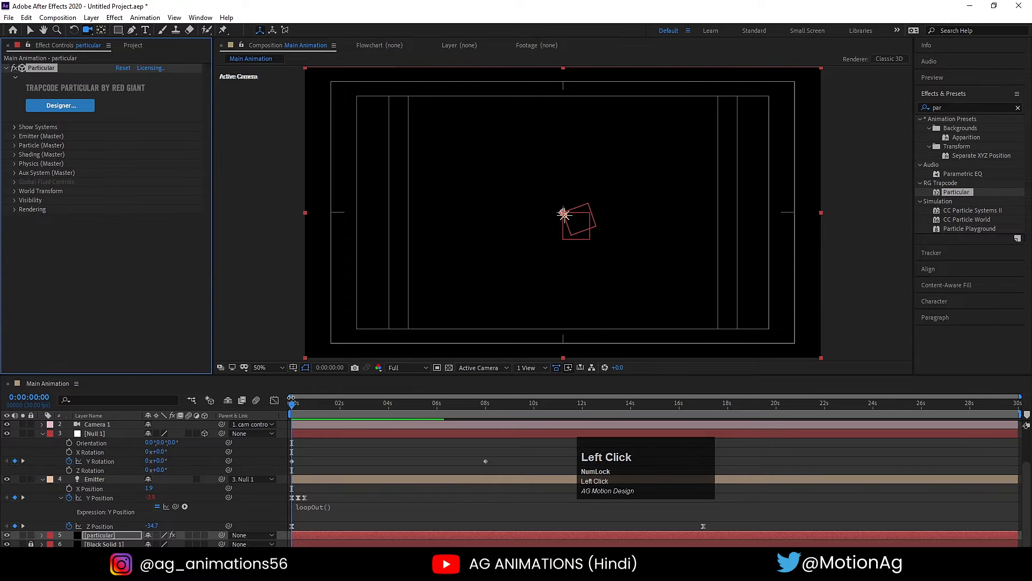
- At about 0:00:03:05, set the particular layer's Aux System Emit option to Continuously, with the composition fitted in the viewer
drag(308, 408, 369, 418)
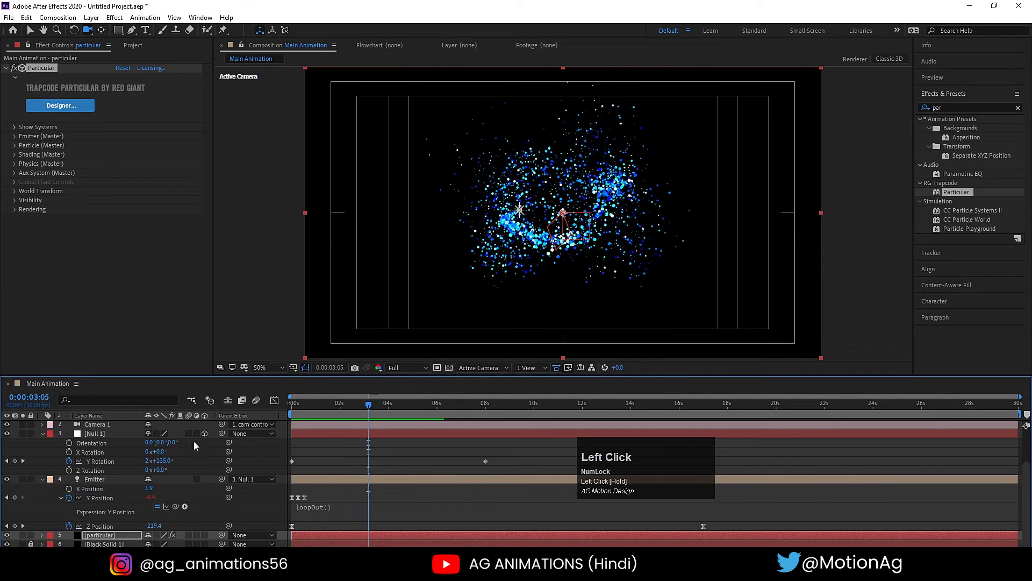
click(114, 477)
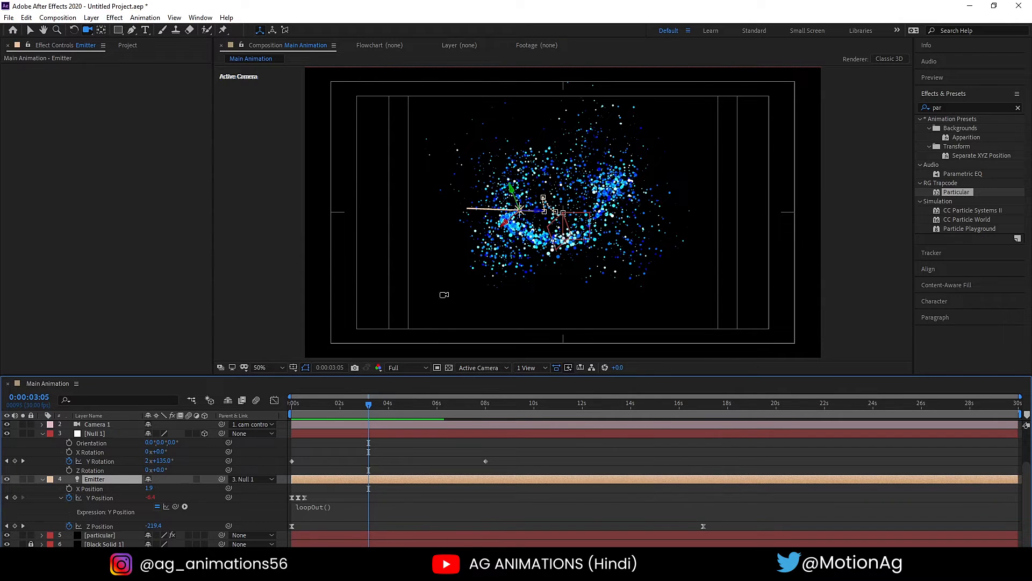
click(112, 534)
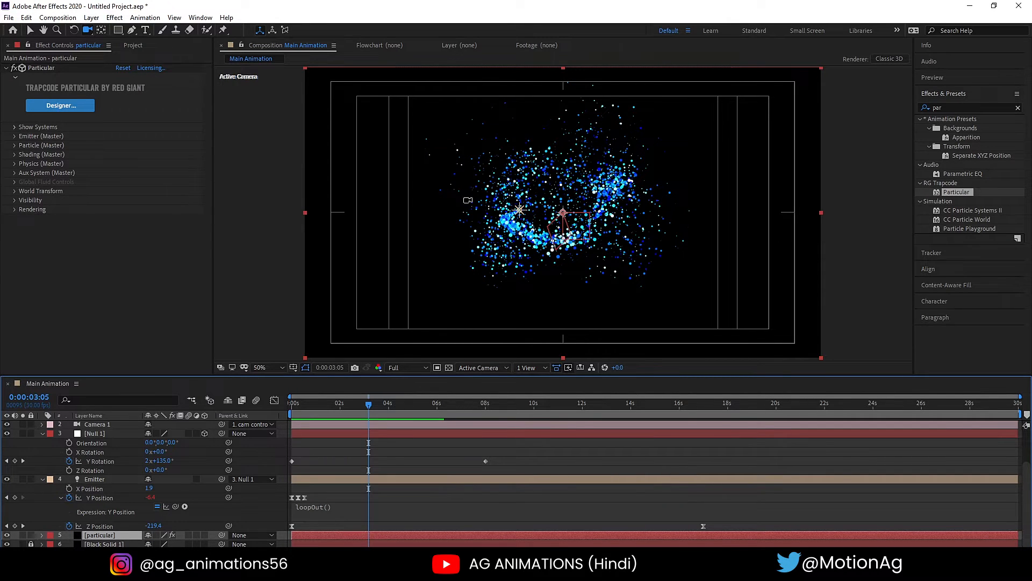
click(14, 172)
click(141, 123)
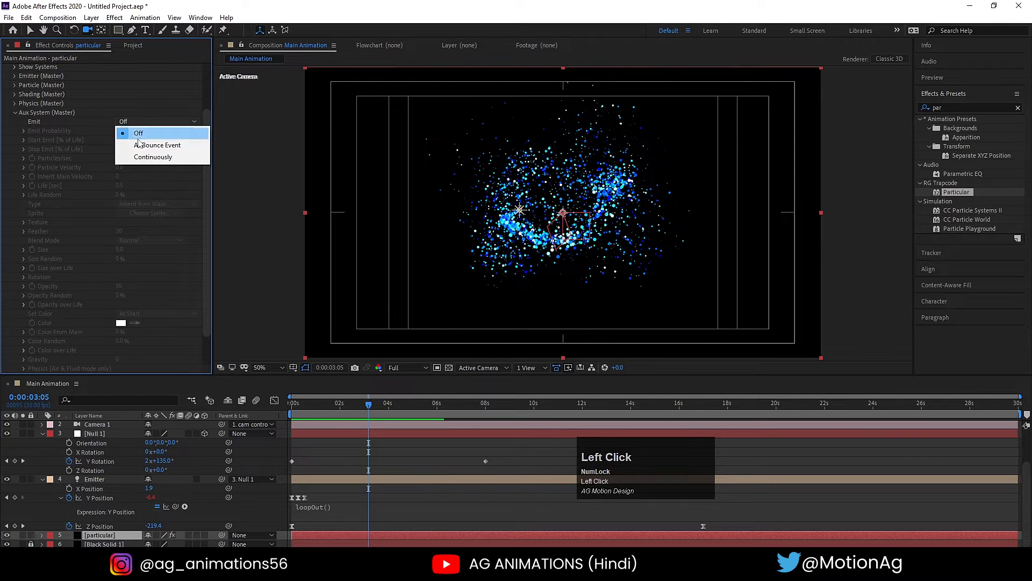
click(141, 158)
scroll(489, 189, down, 4)
scroll(508, 226, down, 2)
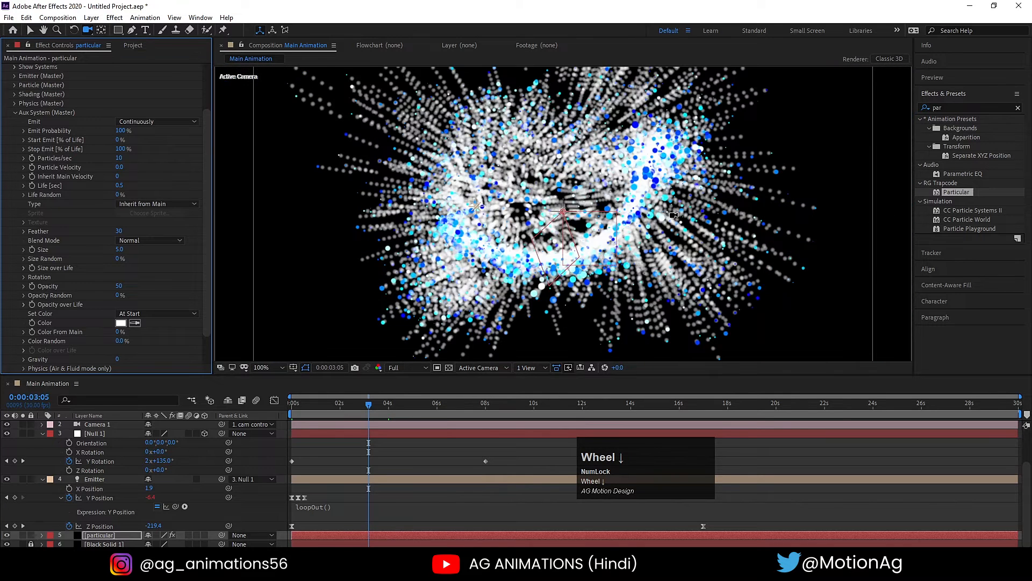
click(263, 368)
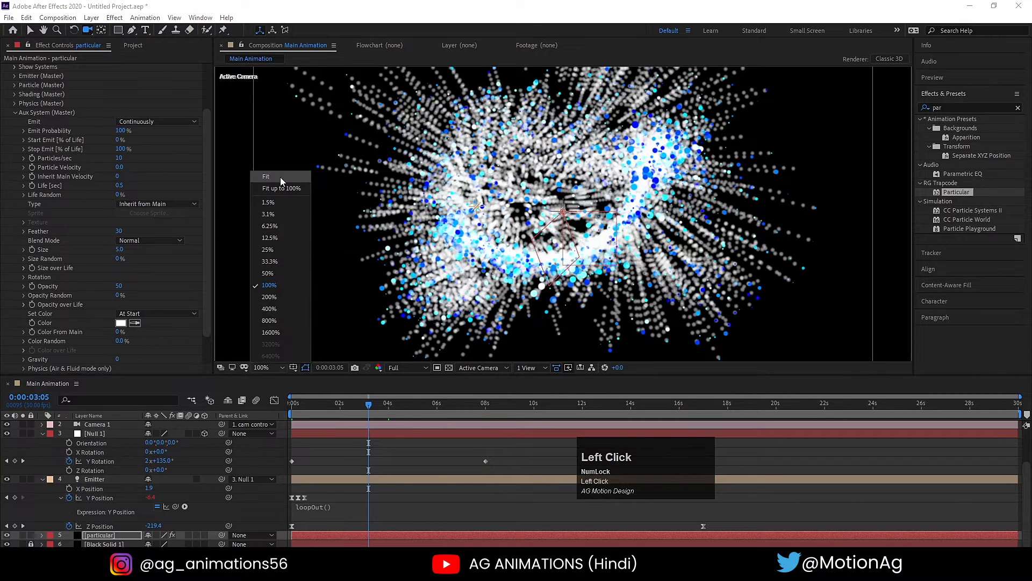
click(276, 176)
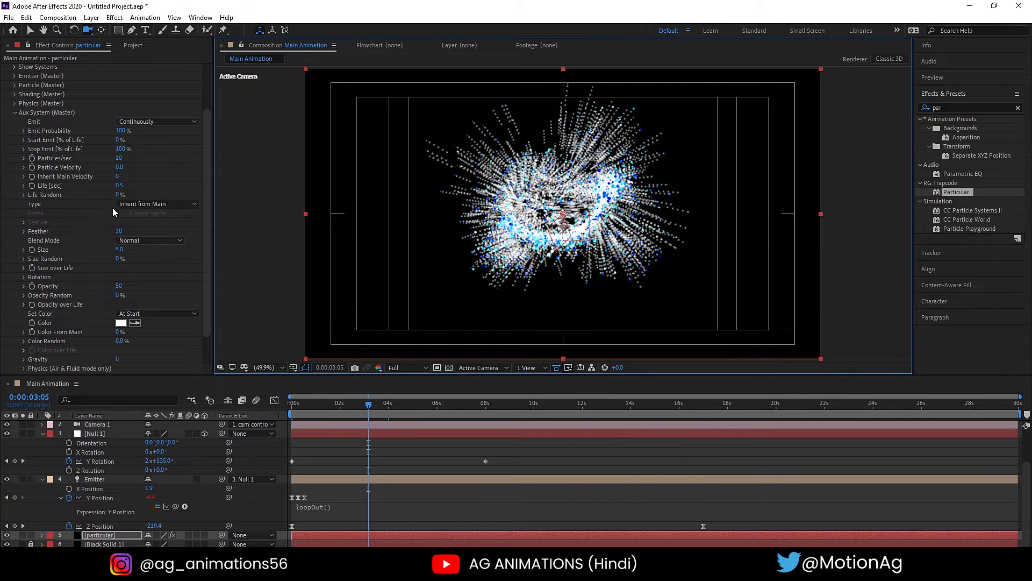
- Set the Aux System's Particles/sec to 100
click(121, 159)
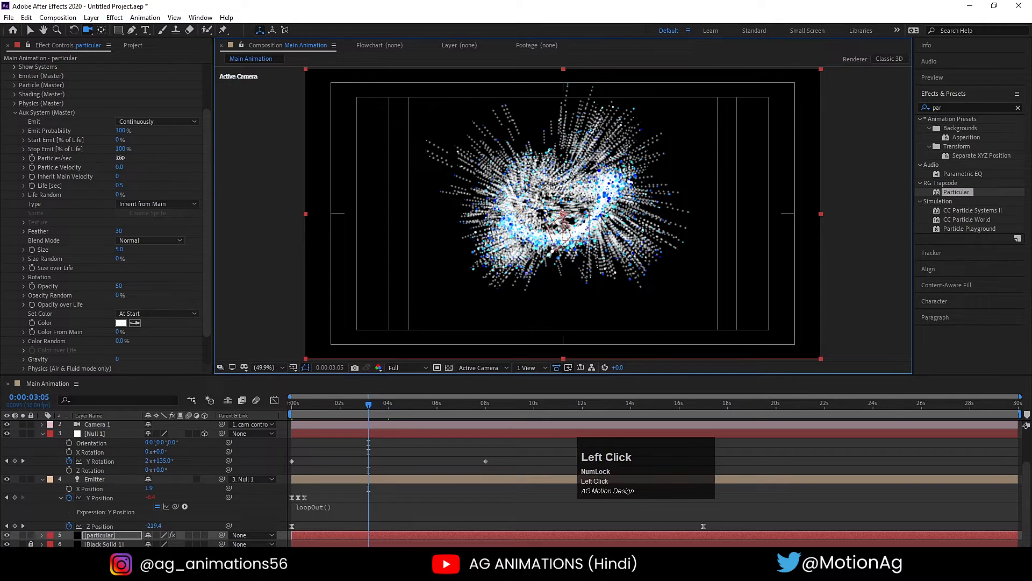
text(100)
key(Return)
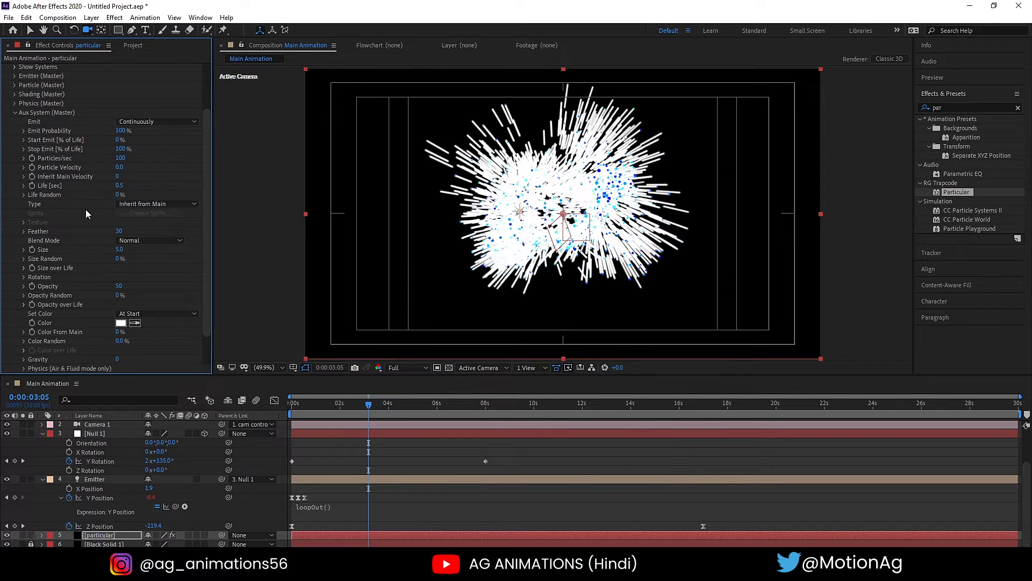
scroll(54, 228, up, 1)
click(119, 255)
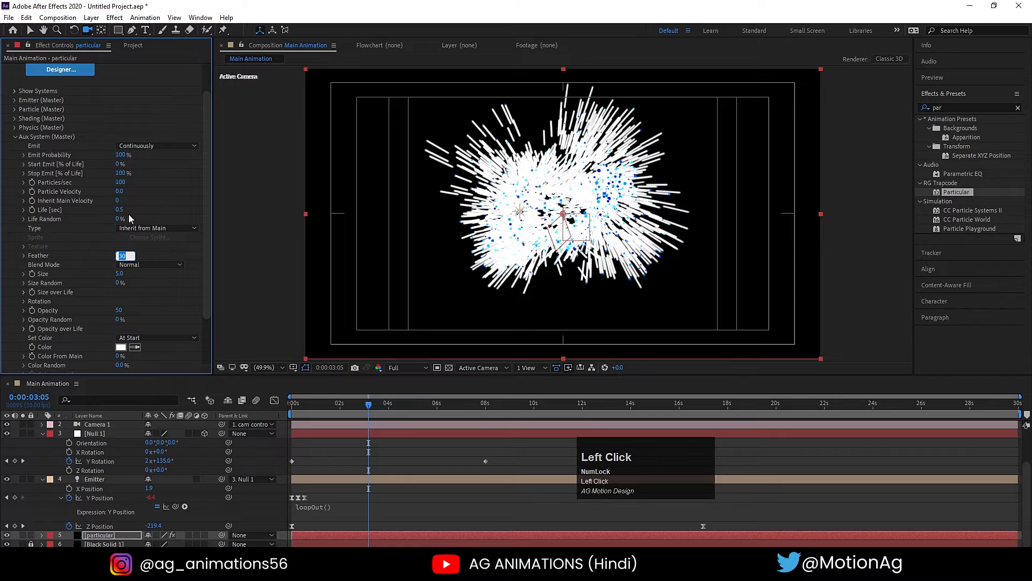
click(97, 163)
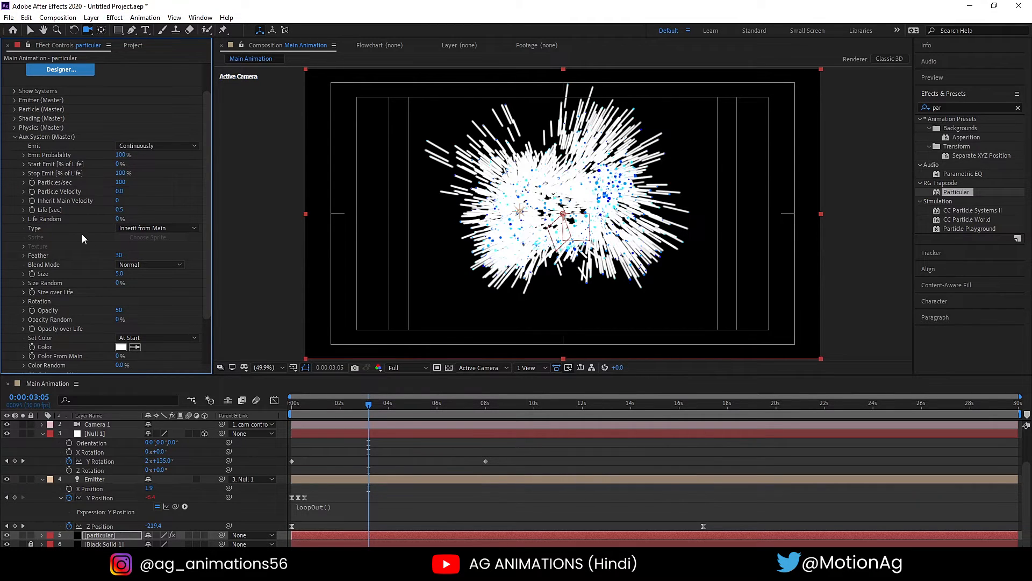
- Expand the Aux System's Size over Life and apply the linearly decreasing curve preset
click(24, 292)
scroll(165, 280, down, 1)
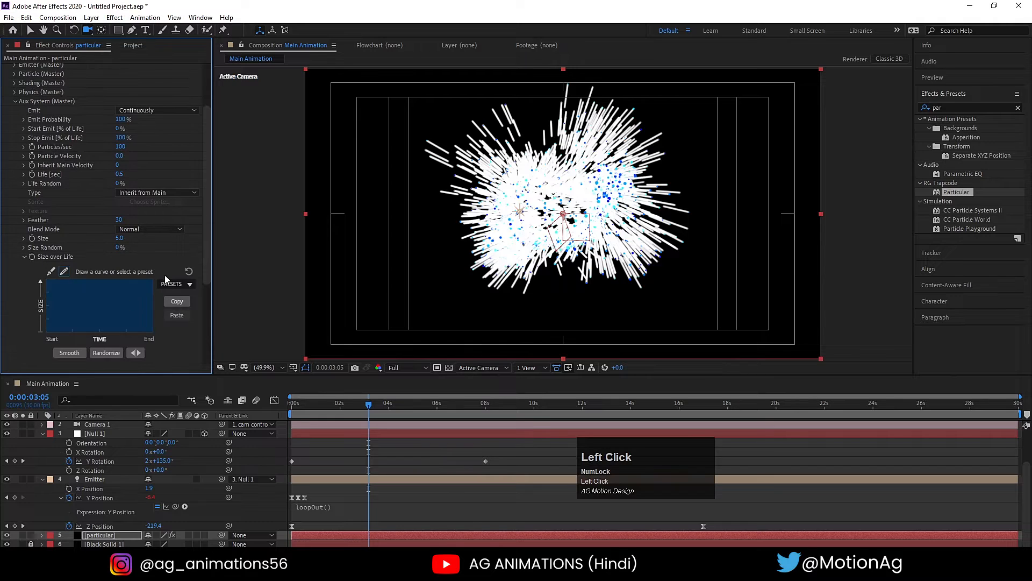
click(167, 283)
click(176, 323)
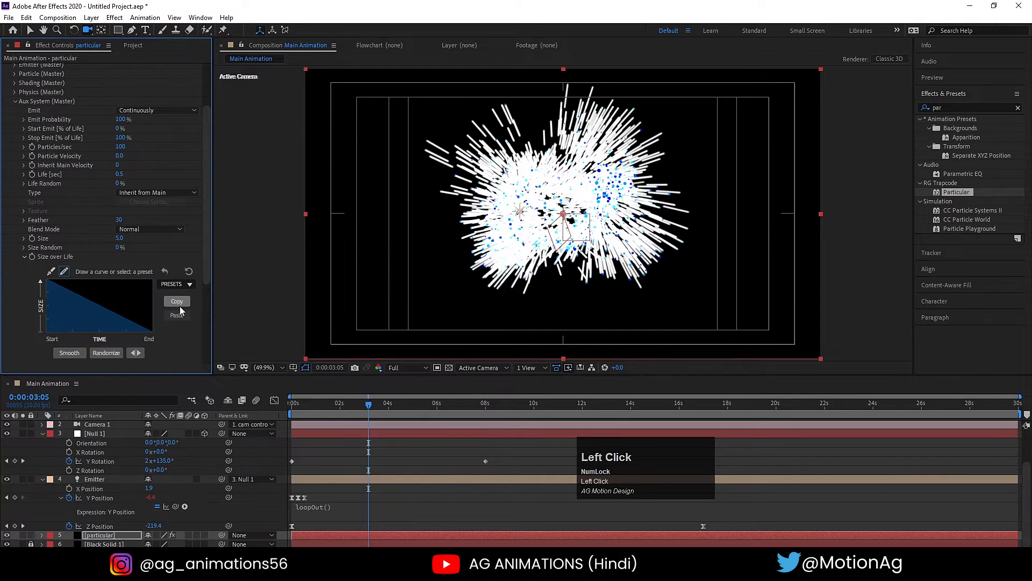
- Set the Aux System's Size to 2 and its Life to 2 seconds
click(121, 238)
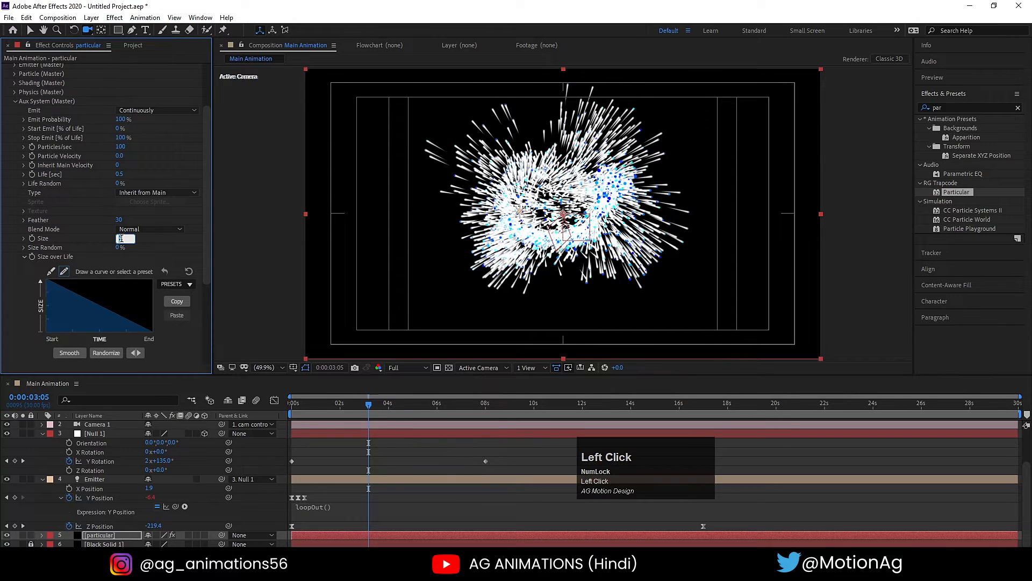
text(2)
key(Return)
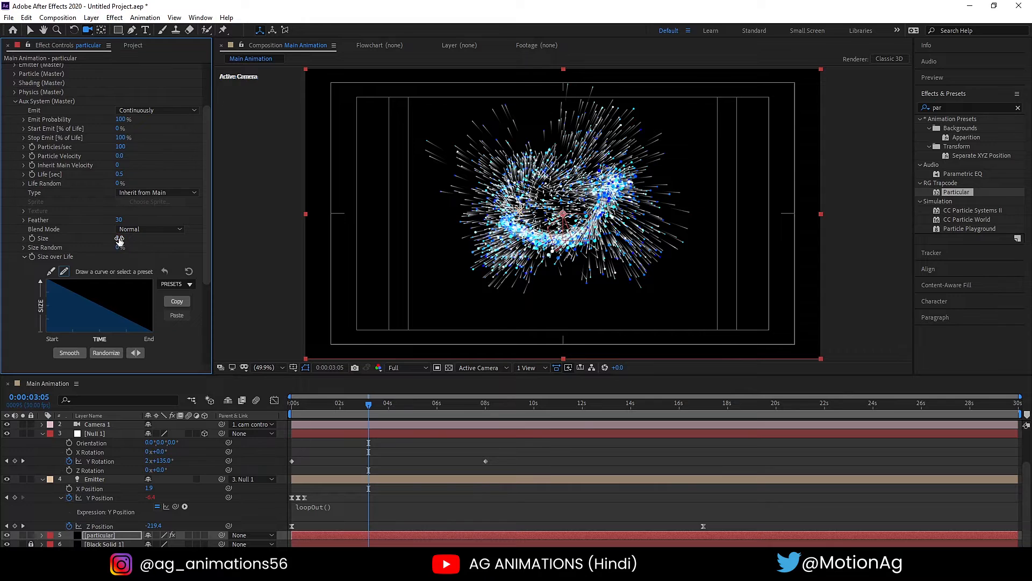
click(120, 174)
click(119, 175)
text(2)
key(Return)
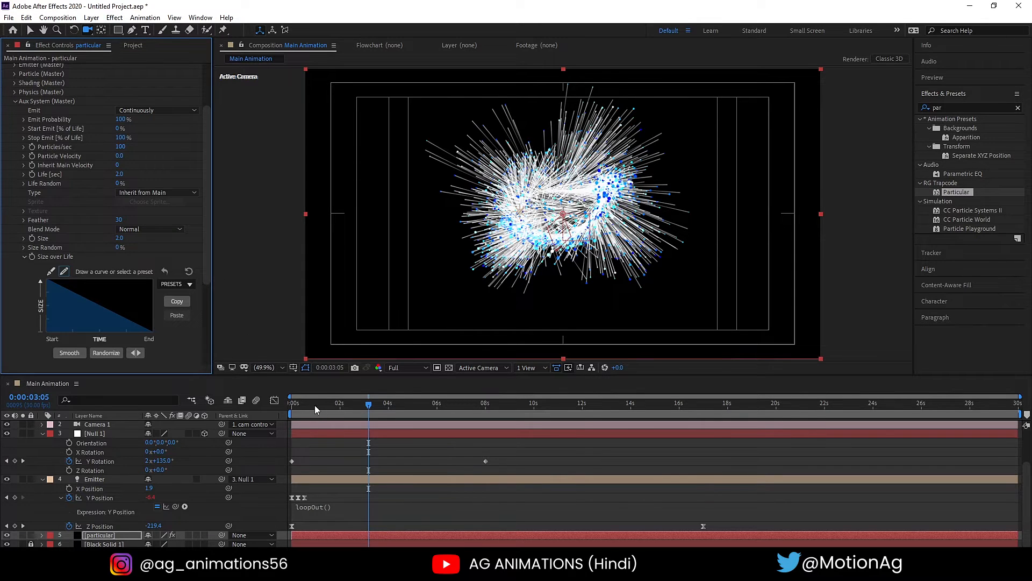
- Preview the animation from its first frame at Quarter resolution
drag(314, 407, 252, 401)
click(404, 367)
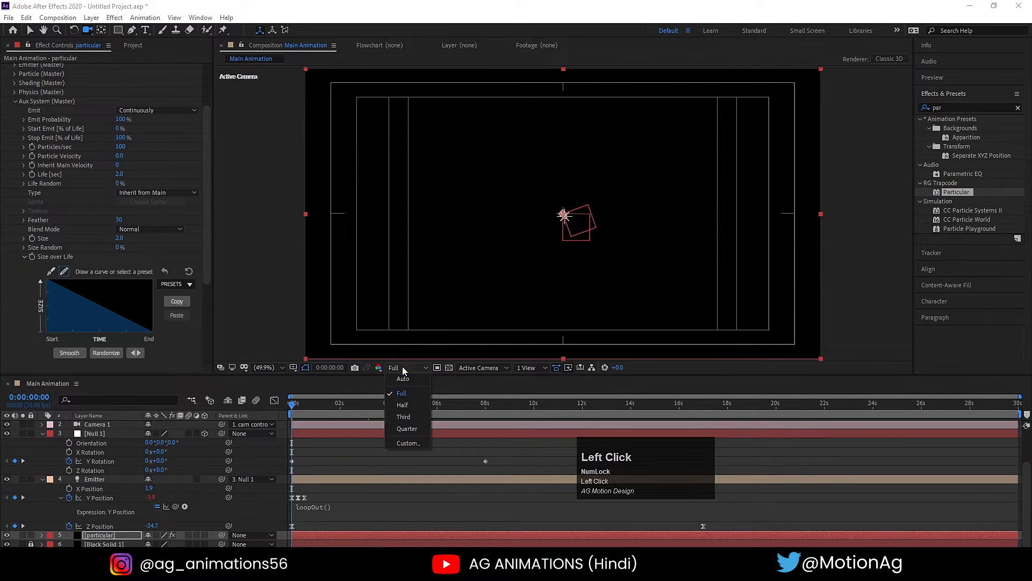
click(406, 429)
key(space)
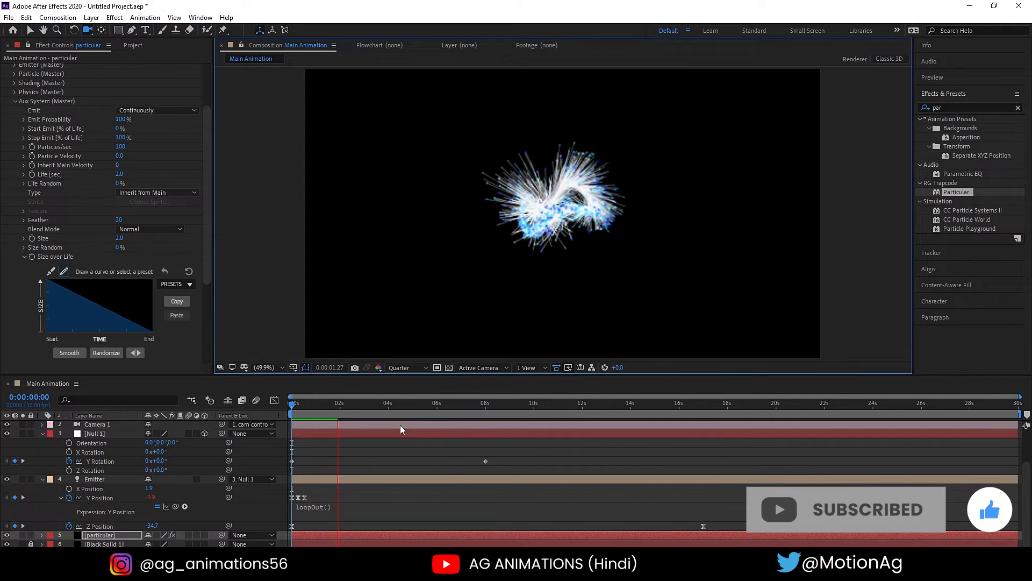
key(space)
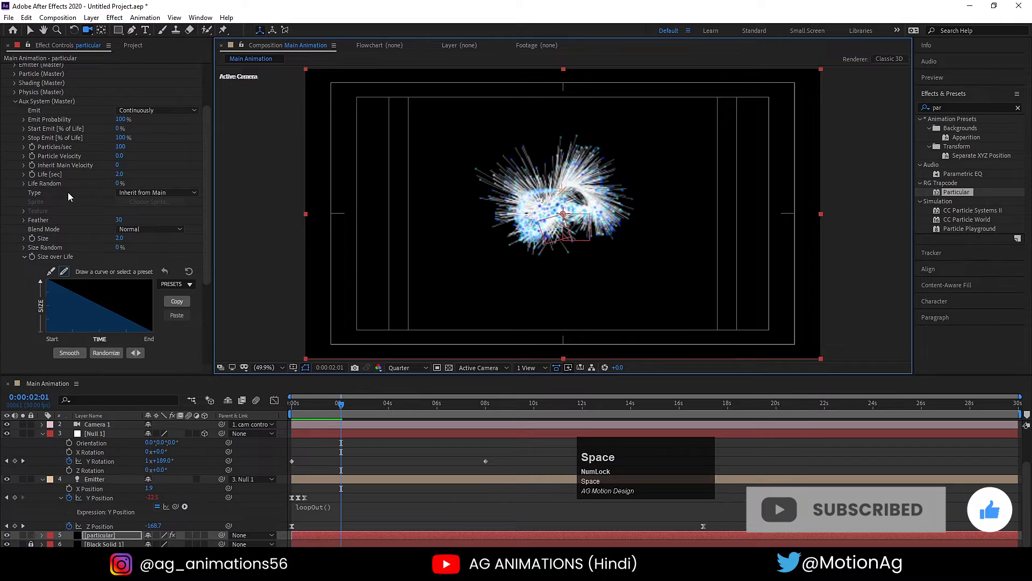
- Expand the Aux System's Physics settings and try Turbulence Position at about 370, then at 10
scroll(68, 191, up, 3)
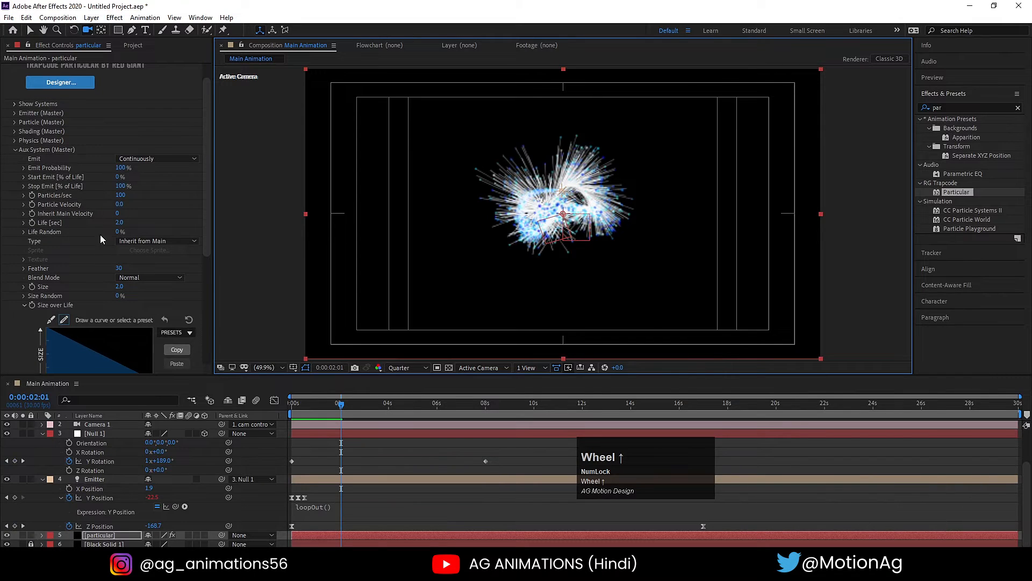
scroll(97, 222, down, 10)
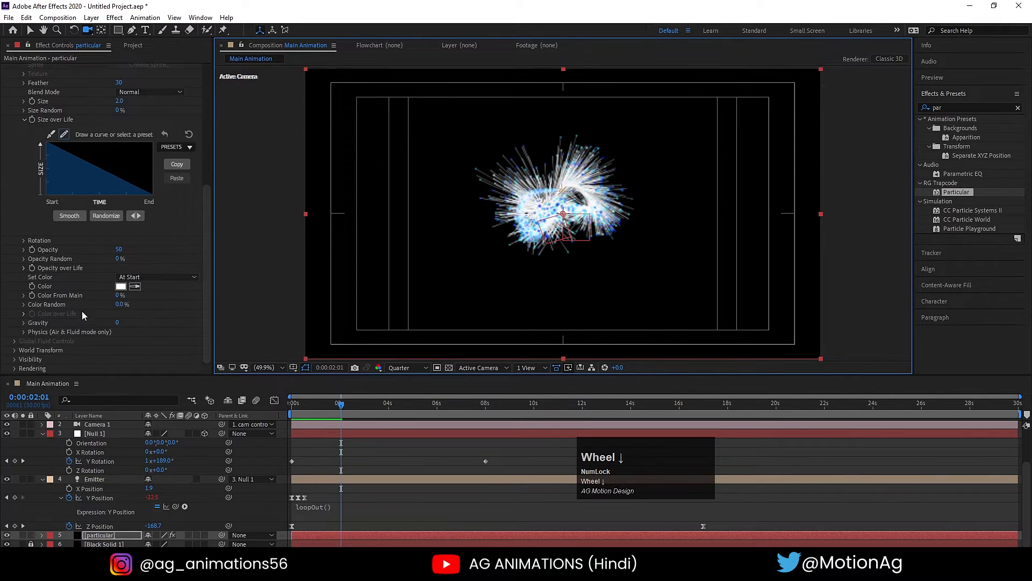
click(23, 332)
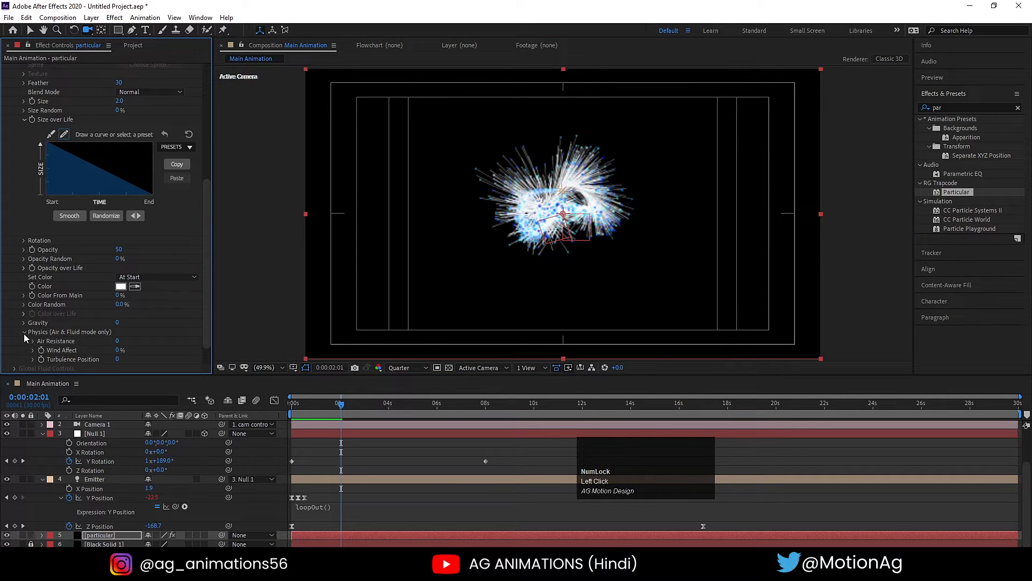
drag(118, 359, 138, 365)
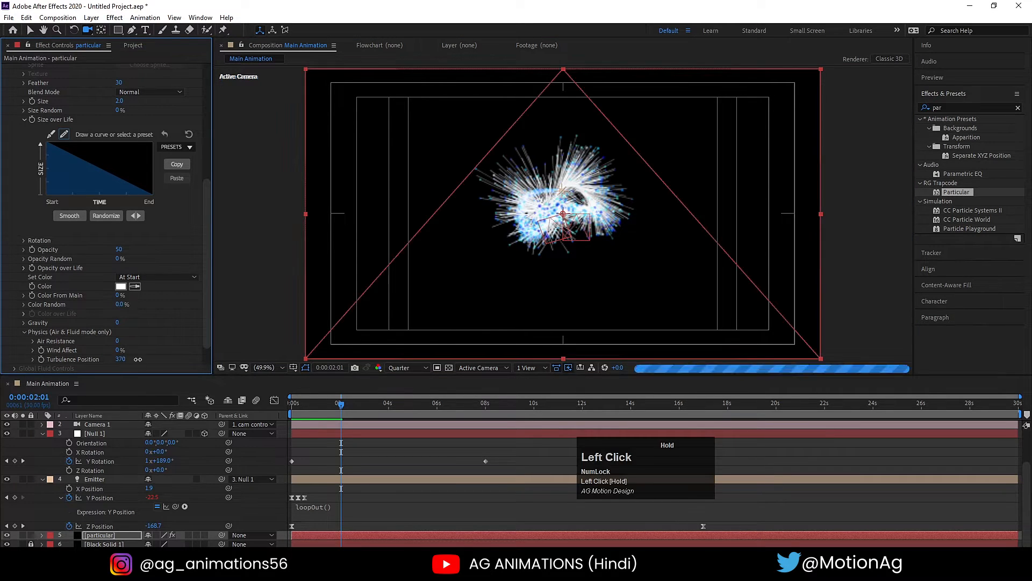
click(122, 359)
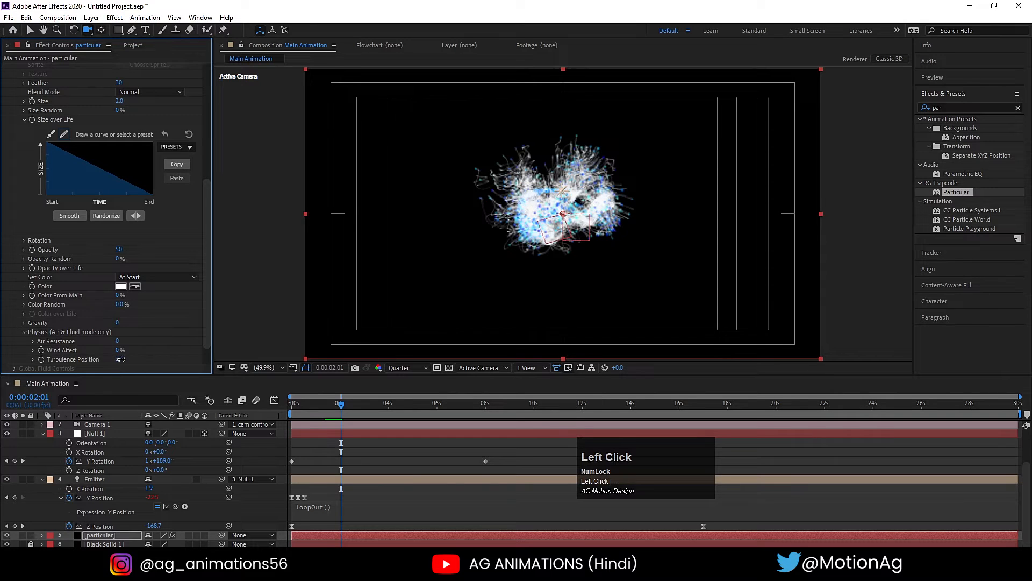
text(10)
key(Return)
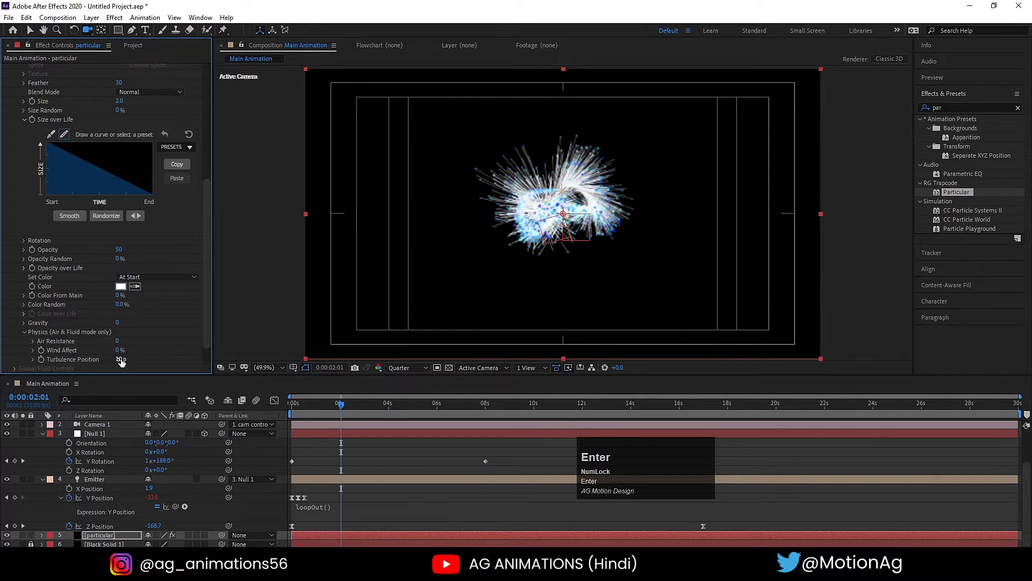
- At 0:00:04:26, try a Turbulence Position of 20 for the Aux System
click(408, 402)
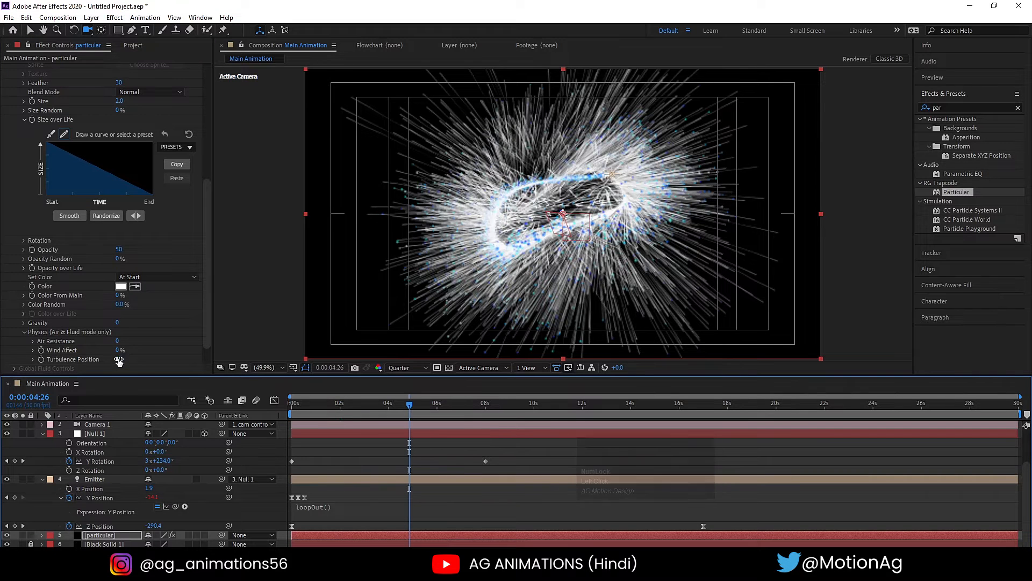
click(118, 359)
text(20)
key(Return)
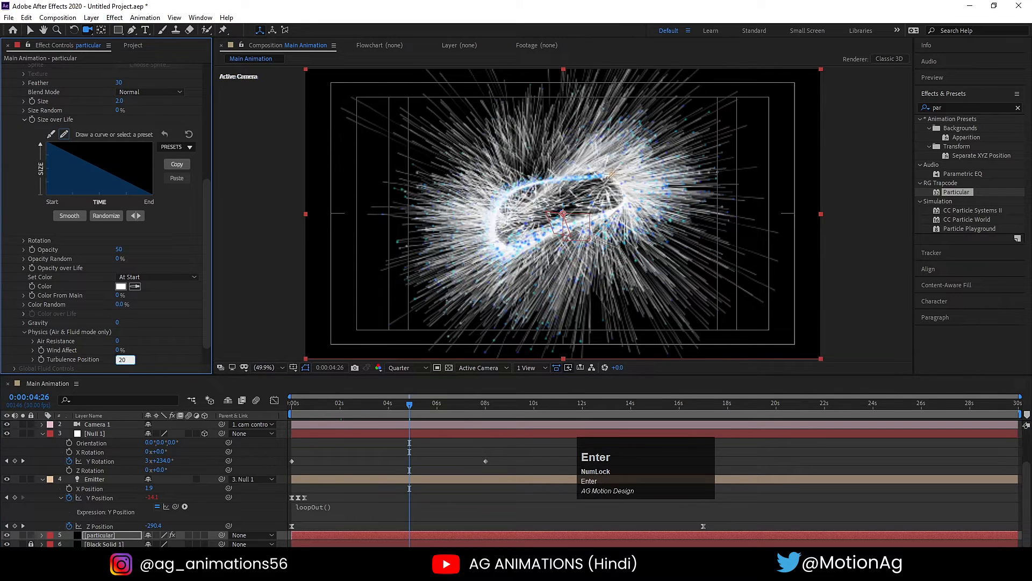
- Set the preview resolution to Full and the Aux System's Turbulence Position to 100
click(414, 368)
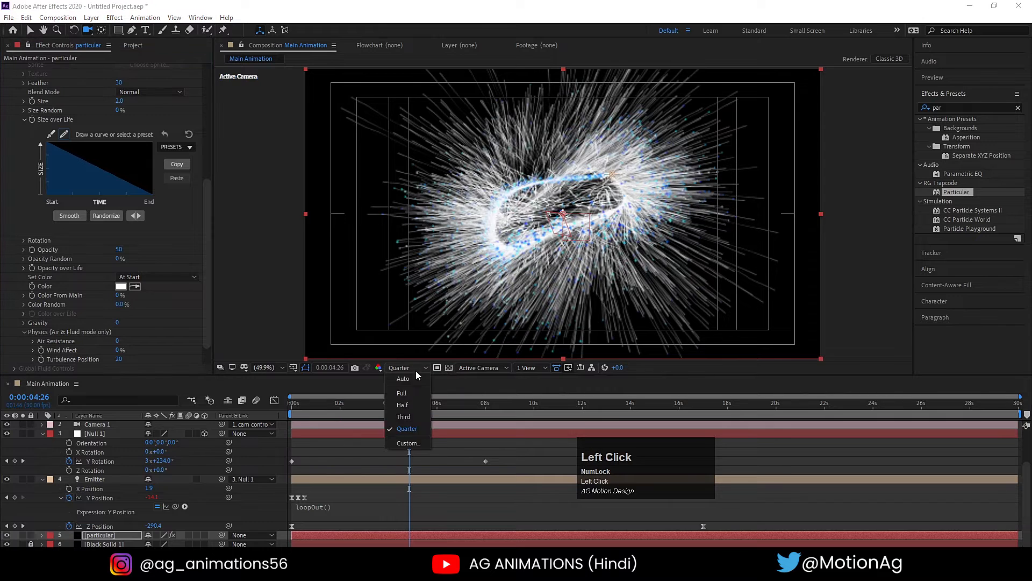
click(412, 393)
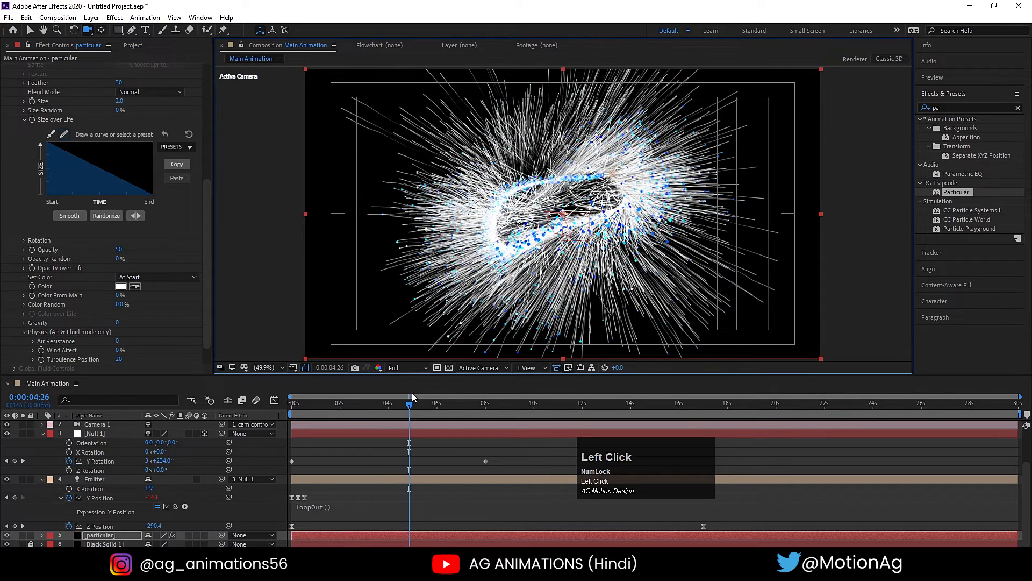
click(120, 359)
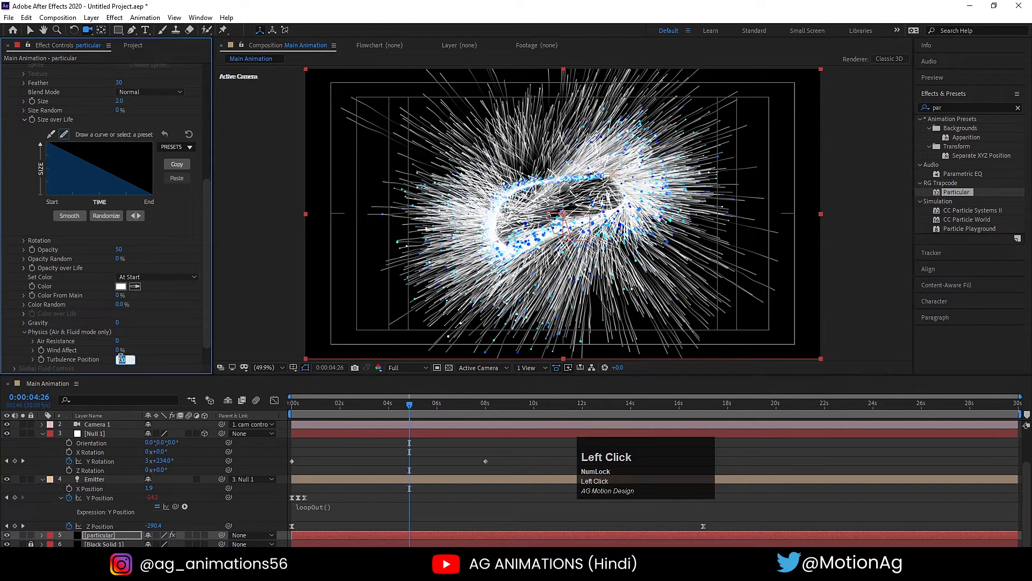
key(Return)
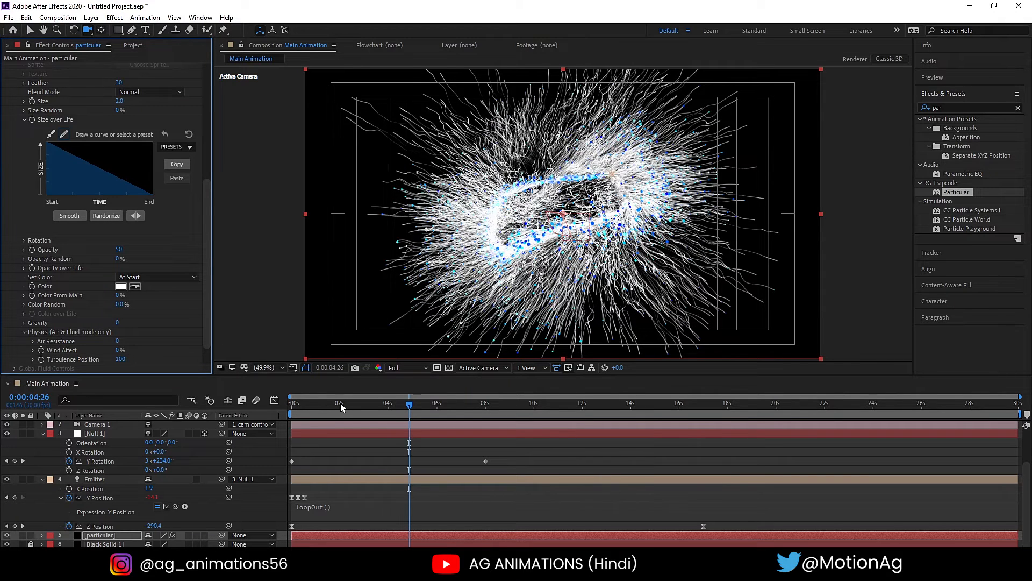
- Reset the Aux System's Turbulence Position to 0, collapse its Physics settings, and preview the animation from the start
drag(326, 403, 279, 402)
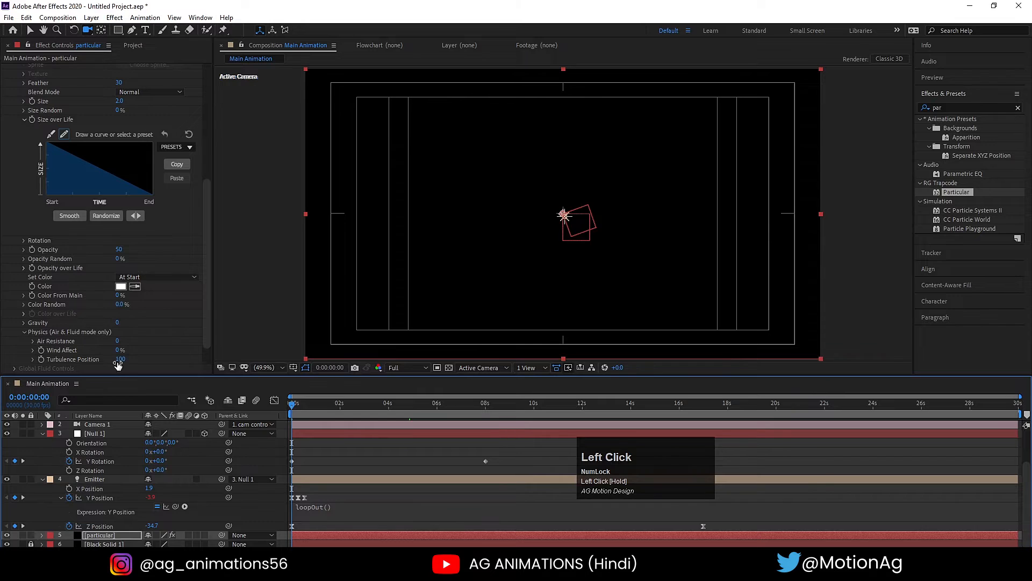
click(121, 359)
text(0)
click(149, 358)
click(23, 332)
key(space)
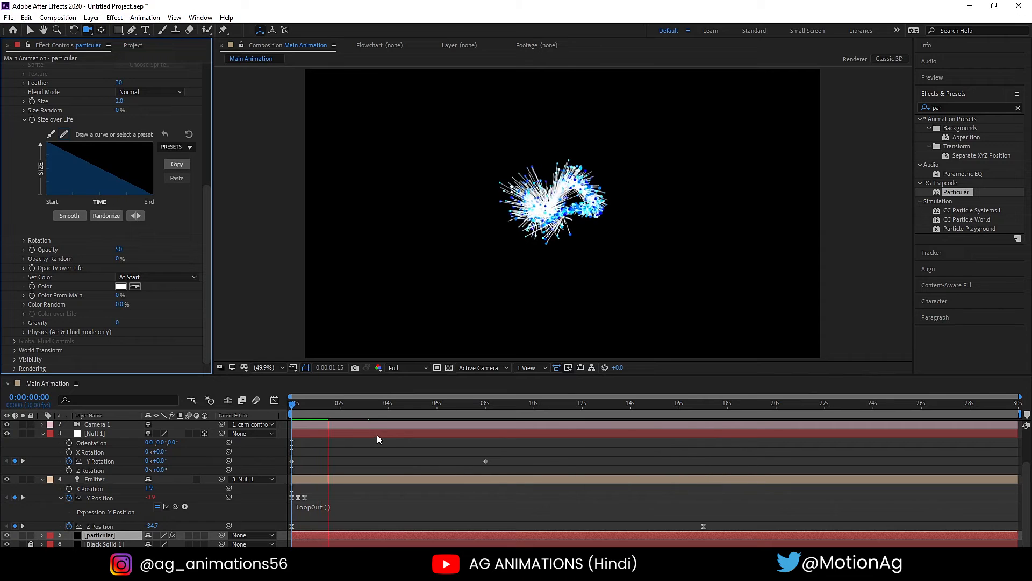
key(space)
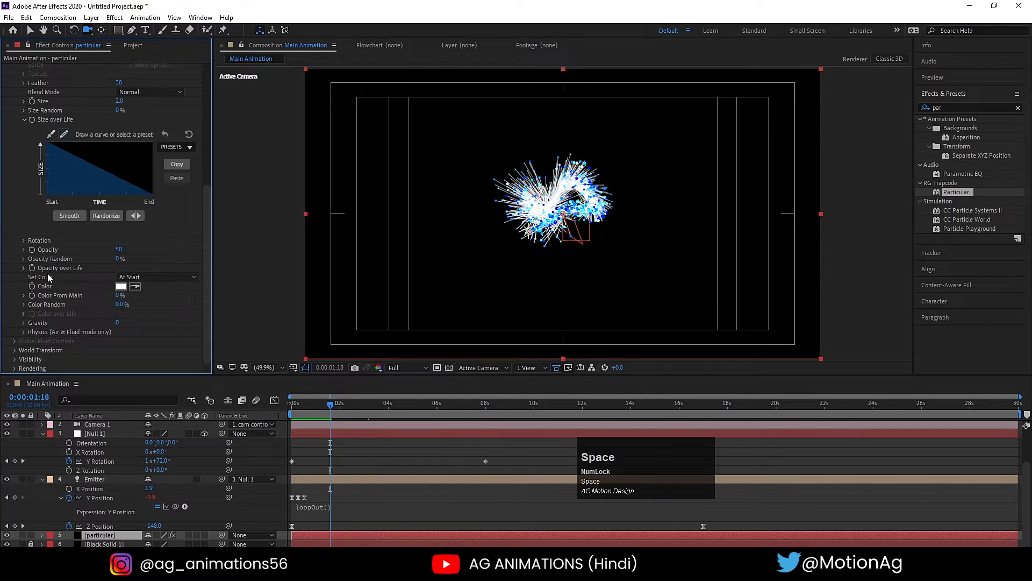
- Set the Aux System's Set Color to Over Life and apply the white-cyan-blue Color Ramp preset, viewing the result at 0:00:04:27
click(145, 277)
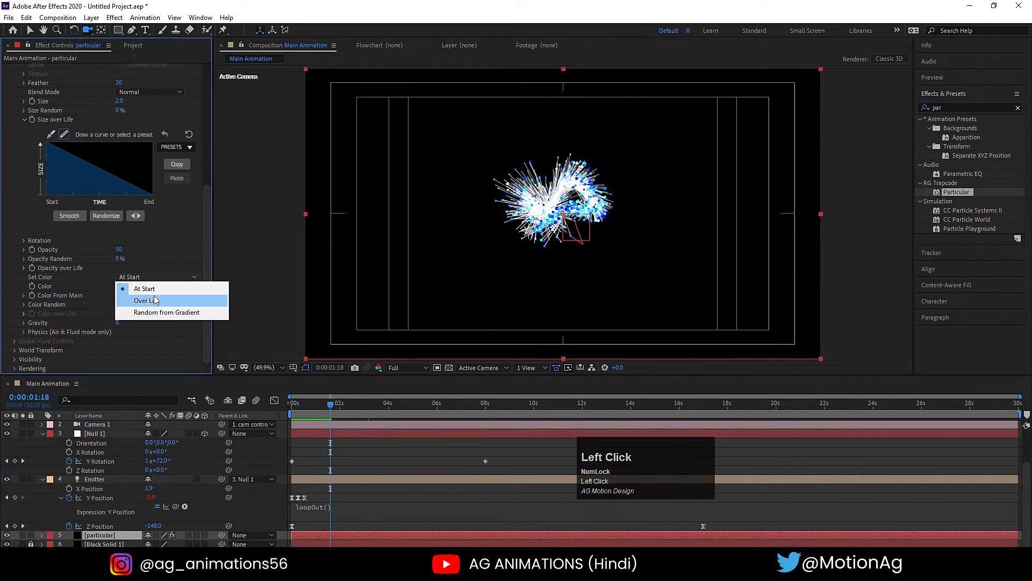
click(155, 300)
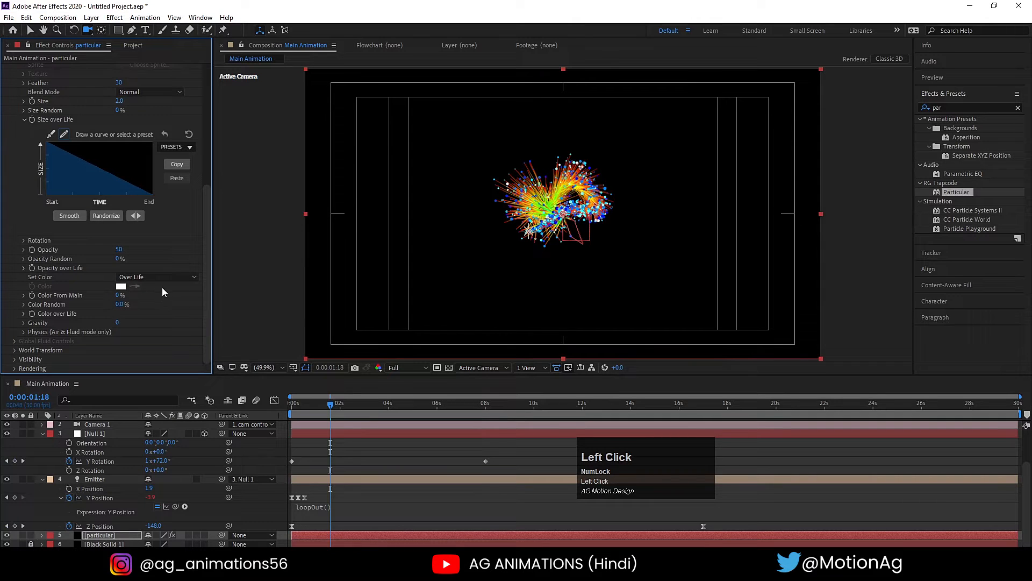
click(23, 313)
click(411, 403)
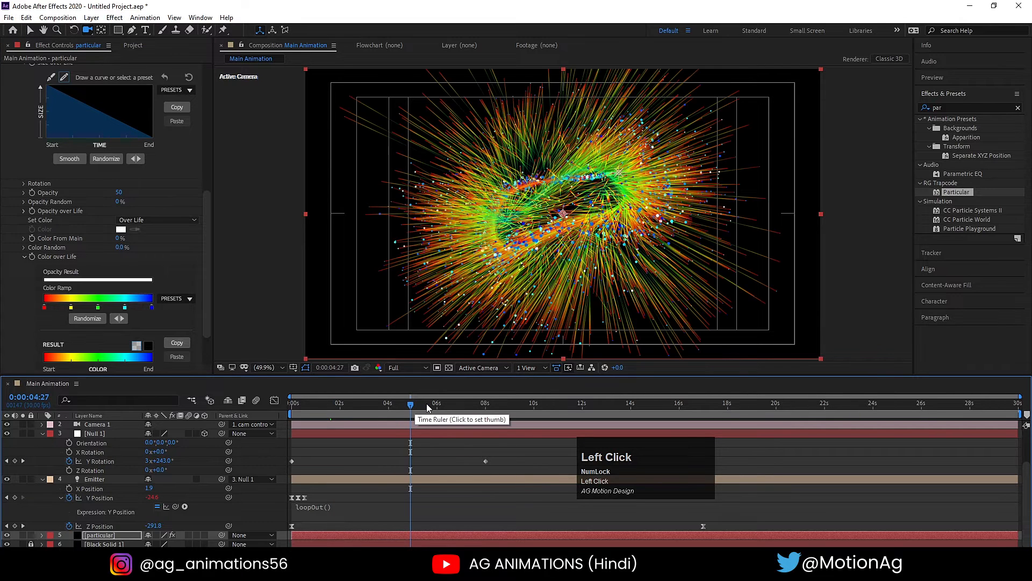
click(179, 300)
click(181, 336)
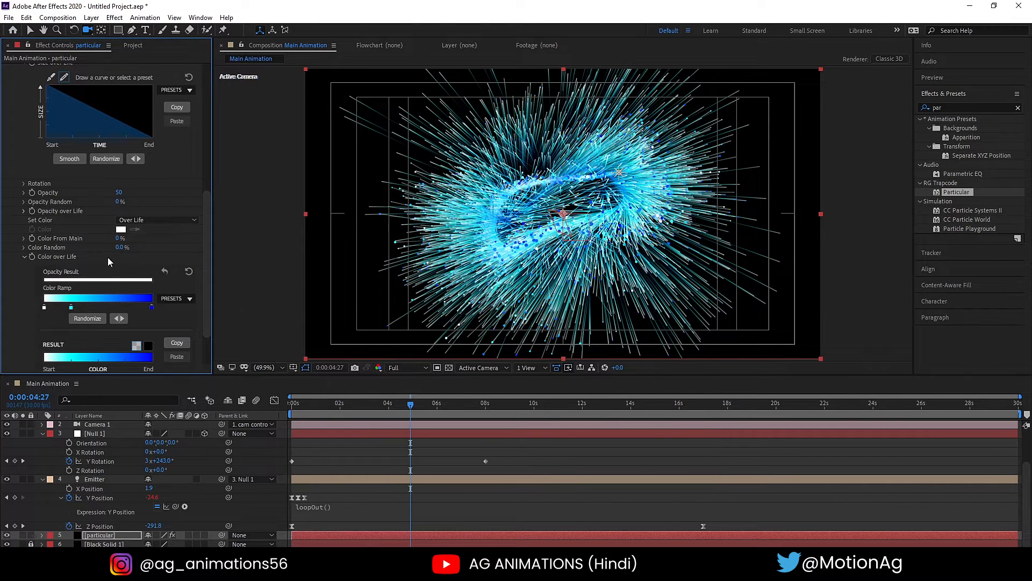
- Set the Aux System's Size to 1 and preview the animation from the first frame
scroll(111, 250, up, 3)
scroll(63, 221, up, 4)
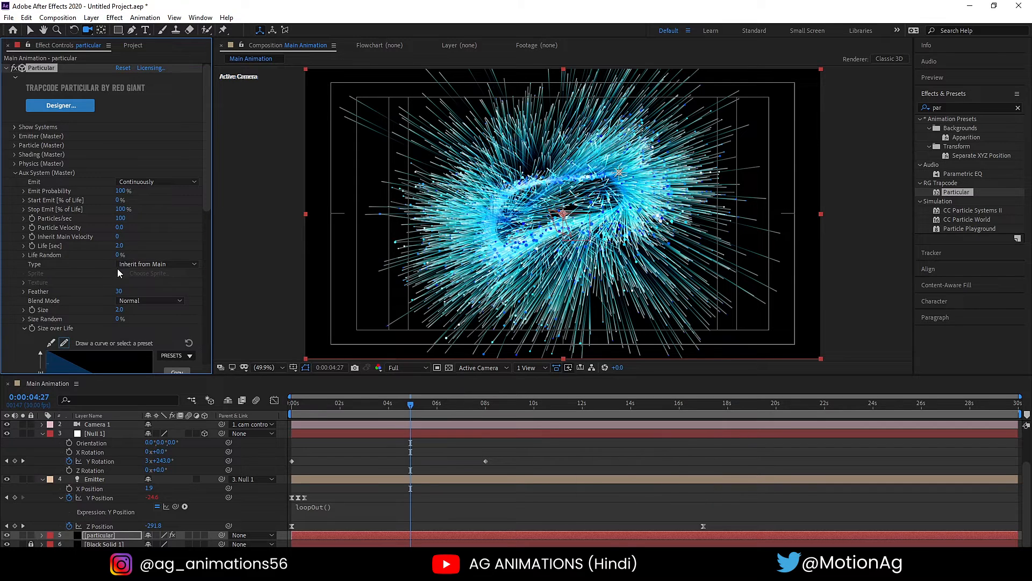
click(120, 310)
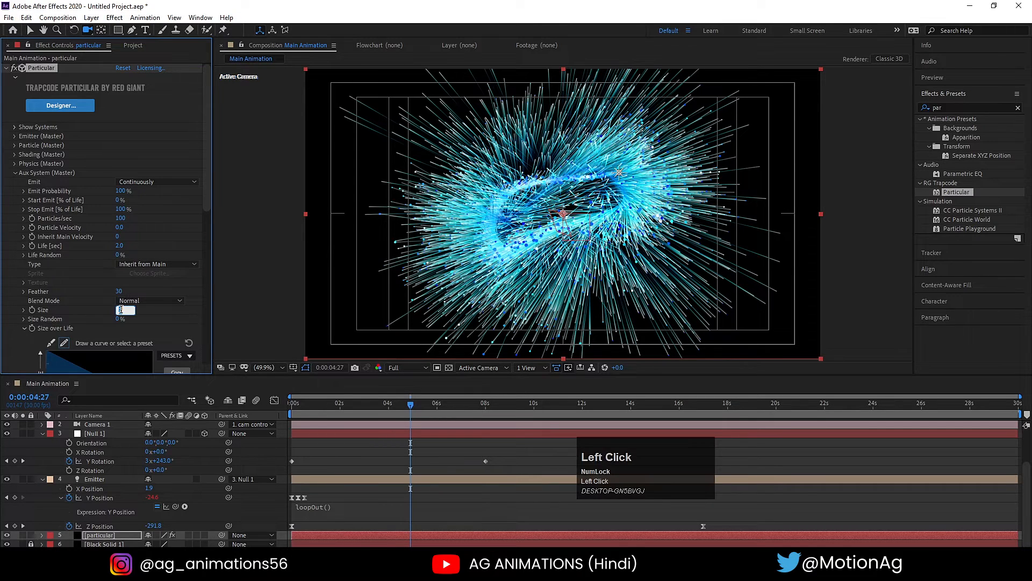
text(1)
key(Return)
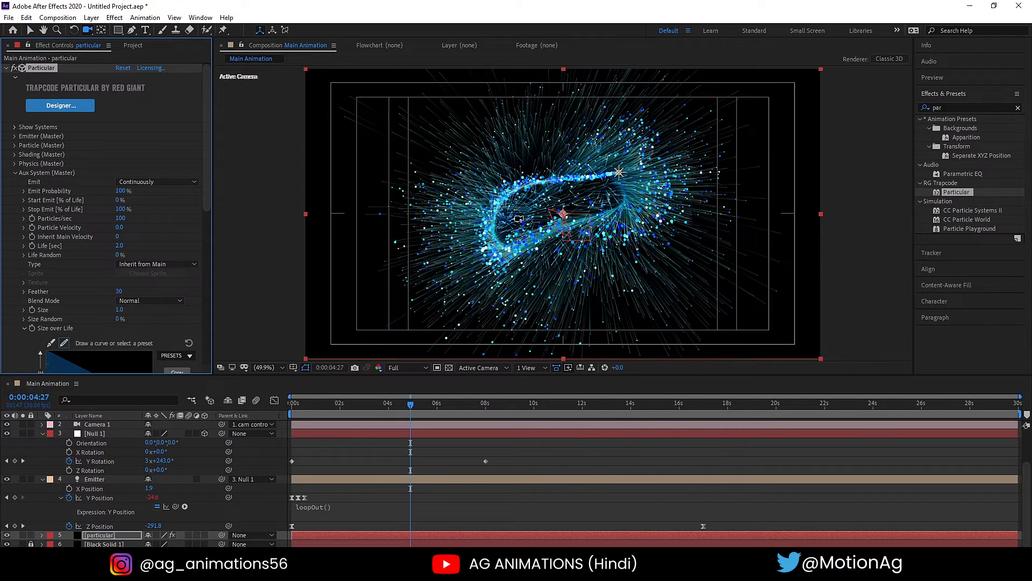
drag(314, 410, 259, 404)
key(space)
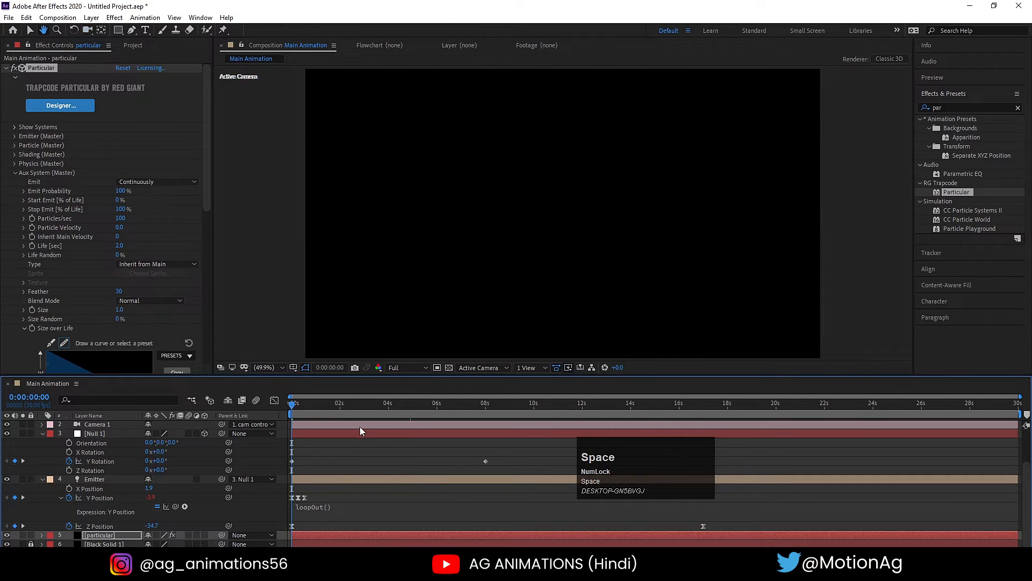
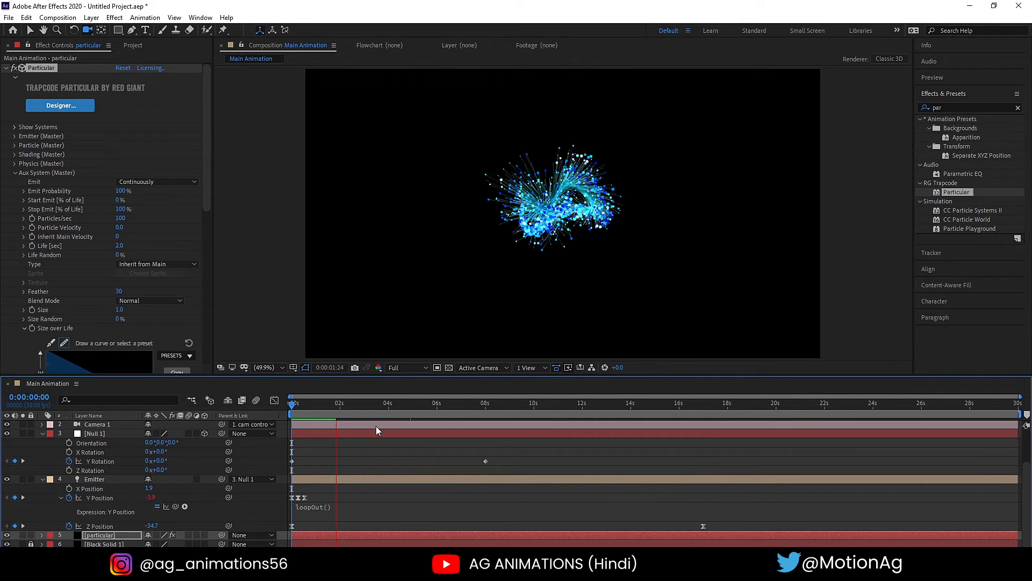
- Stop the preview and inspect the spiral at several frames, ending at 0:00:07:09
key(space)
click(434, 405)
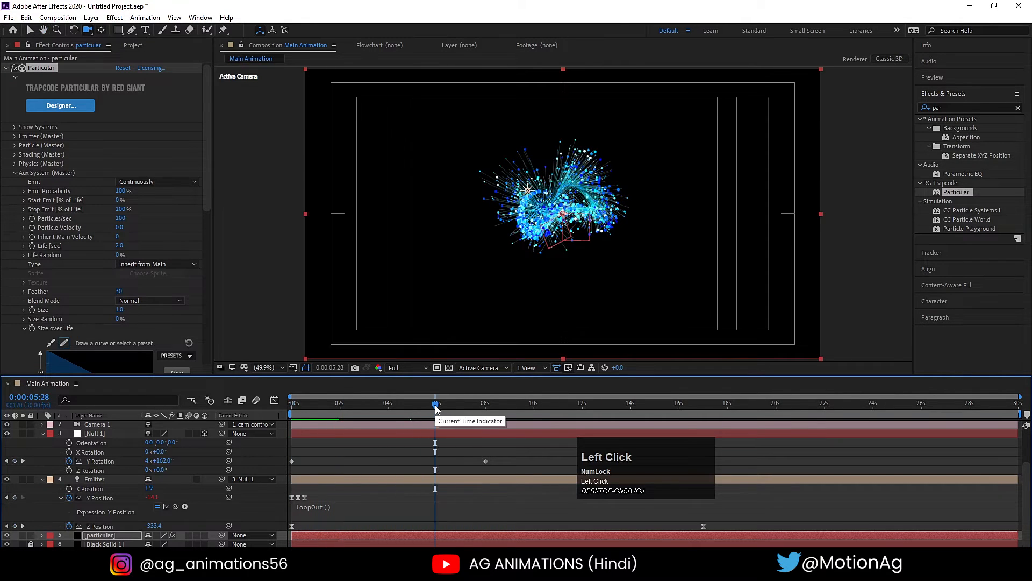
click(463, 405)
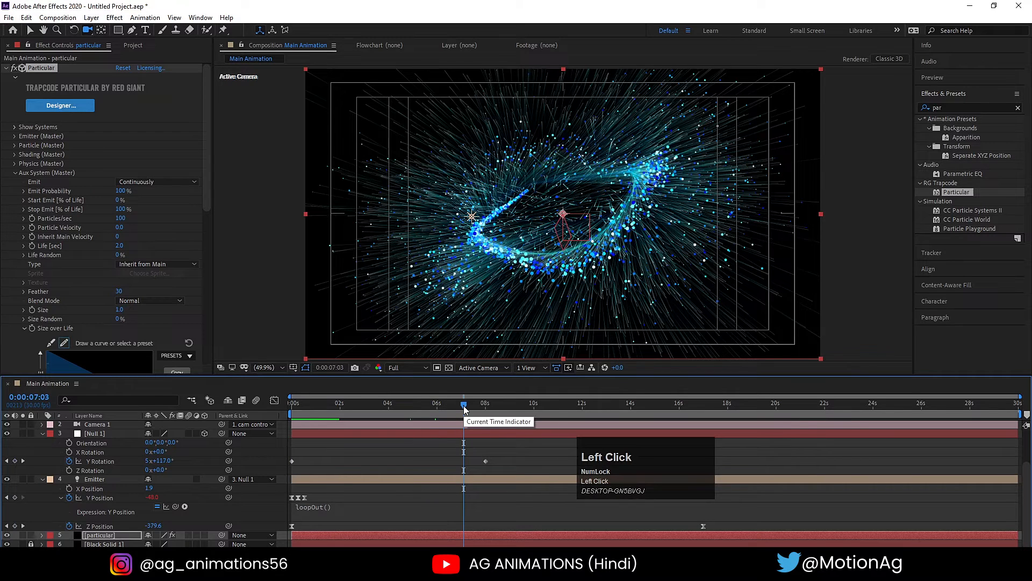
click(469, 407)
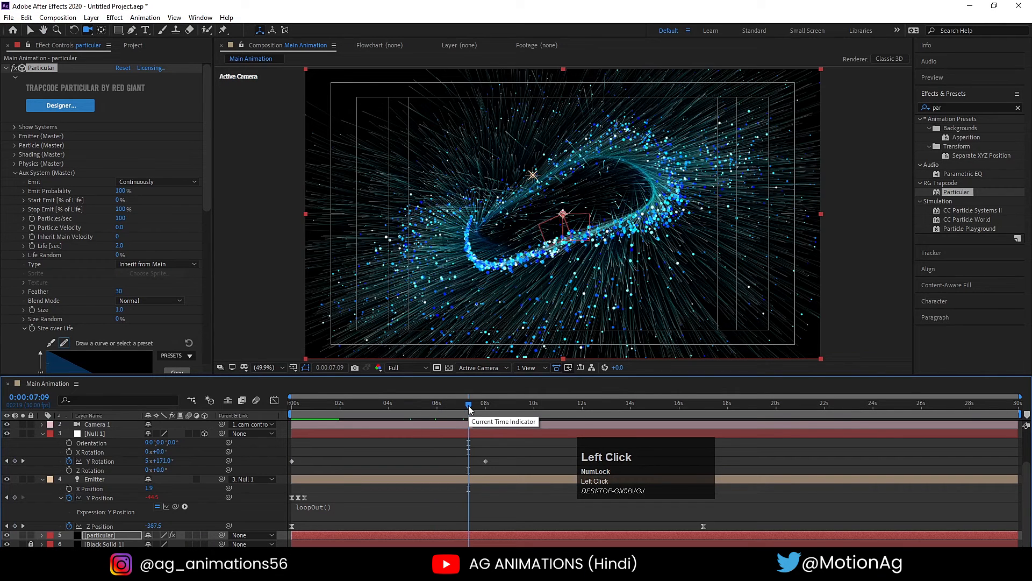
- Set Affect Position to 34 in Particular's Physics (Master) Air Turbulence Field, with the Aux System settings collapsed
scroll(85, 295, down, 10)
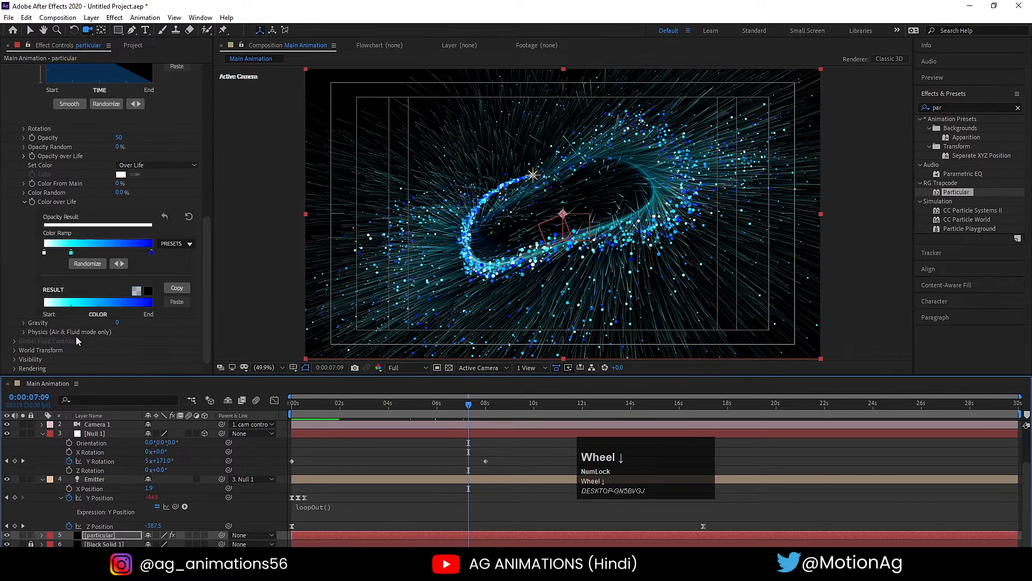
scroll(77, 333, up, 5)
scroll(7, 218, up, 5)
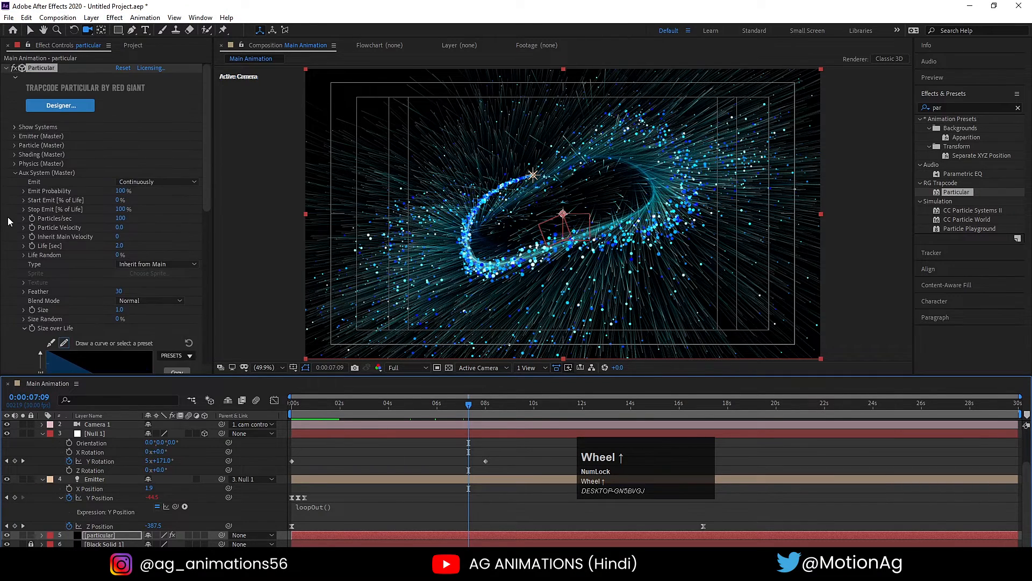
click(15, 173)
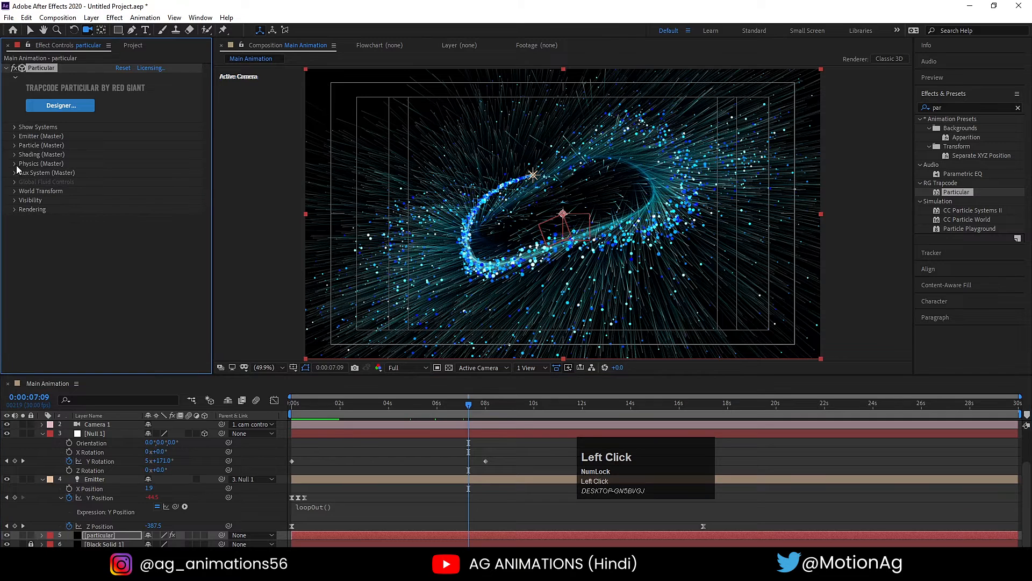
click(15, 164)
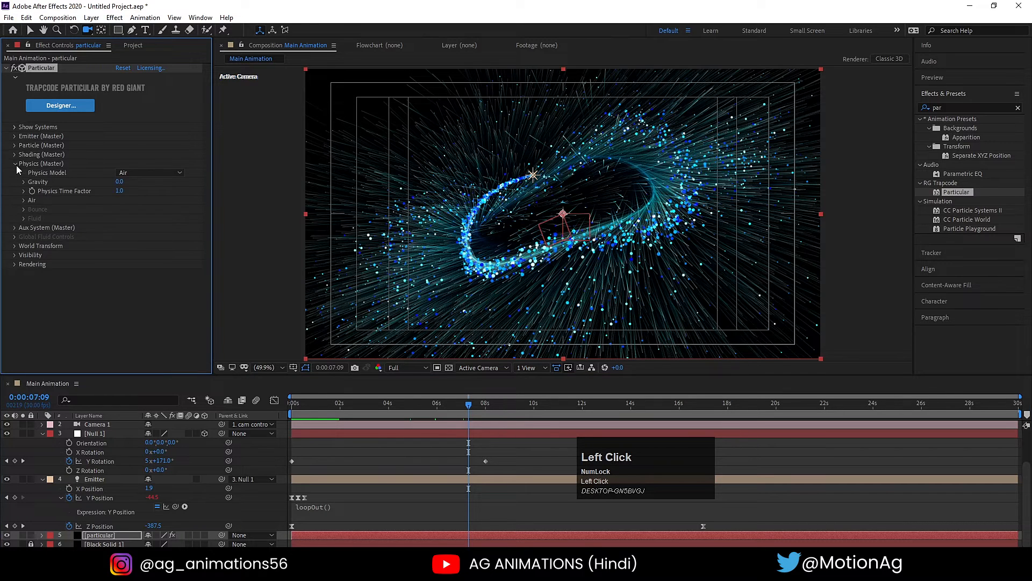
click(24, 200)
click(123, 173)
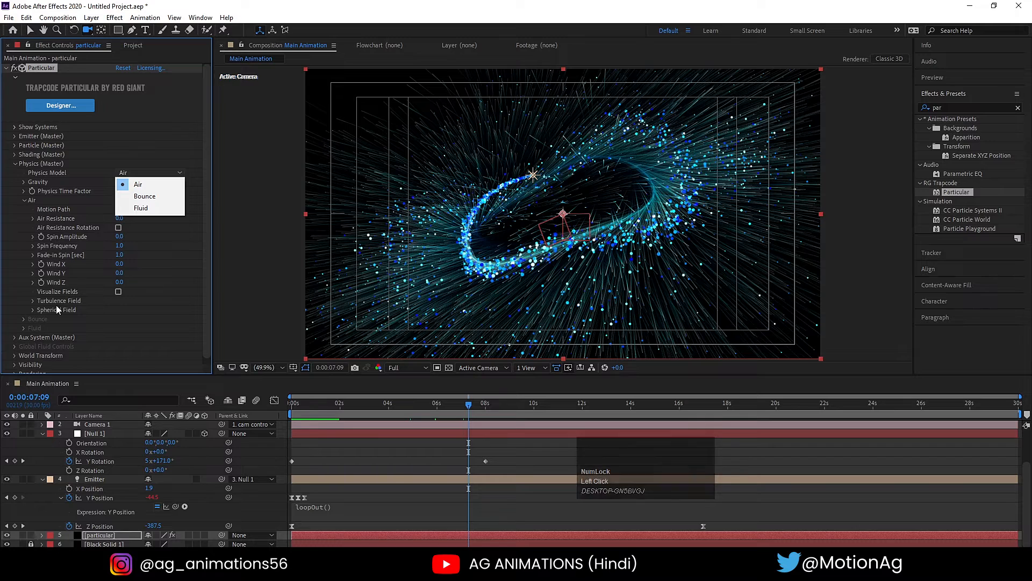
click(33, 300)
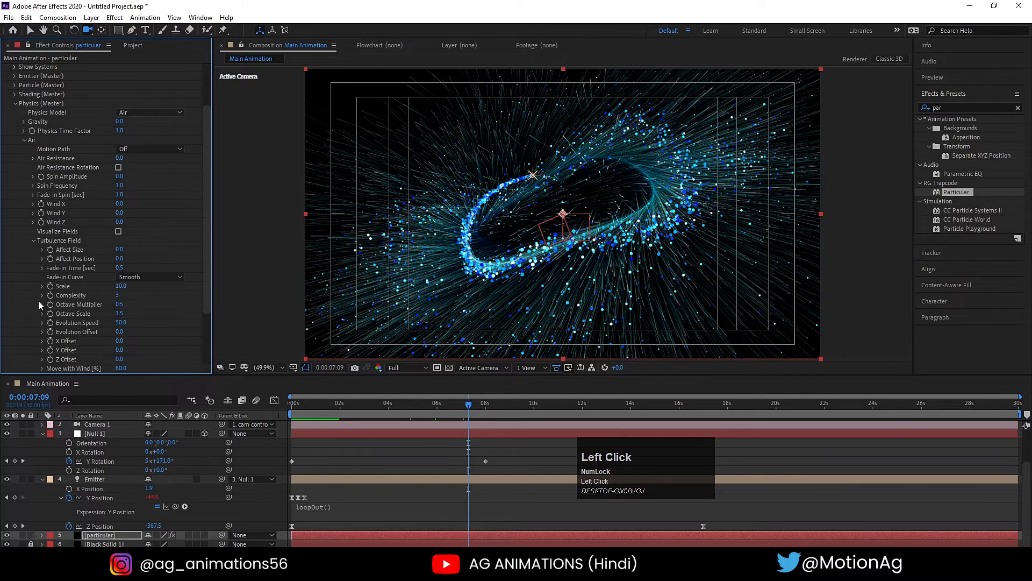
click(121, 258)
key(Return)
drag(134, 257, 131, 257)
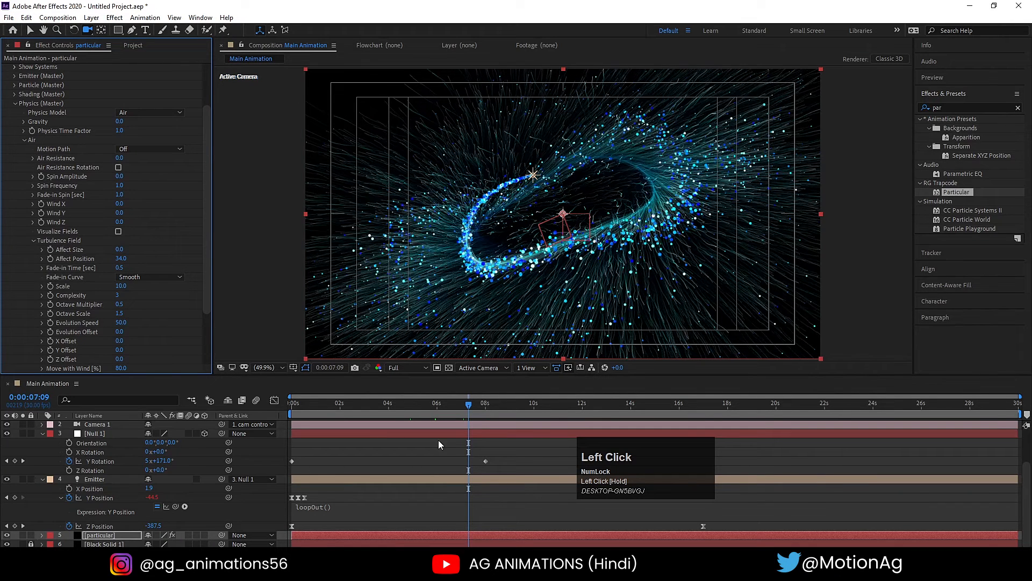
- Preview the animation from the first frame and inspect the turbulence at 0:00:04:07
drag(357, 403, 222, 406)
key(space)
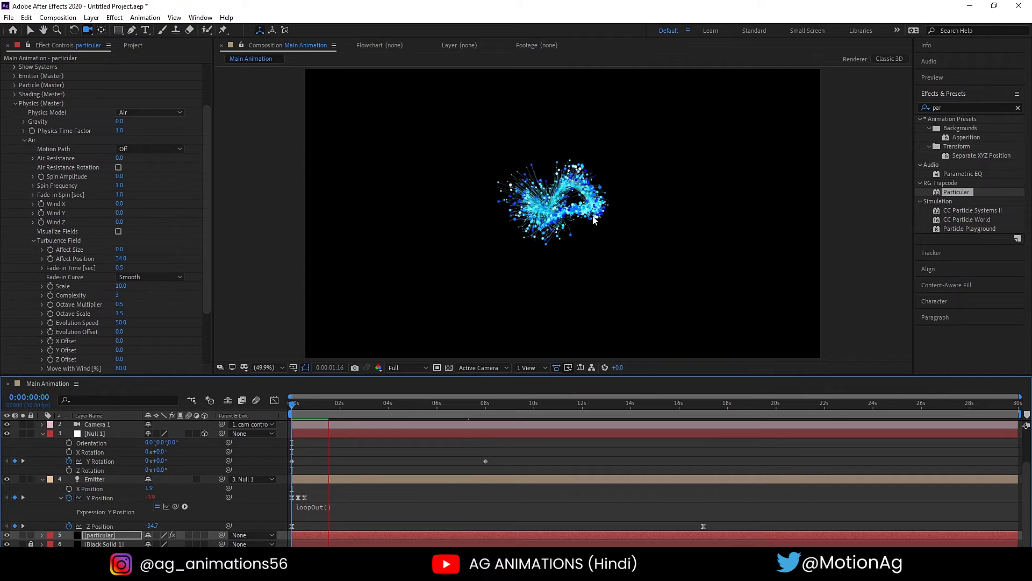
click(394, 404)
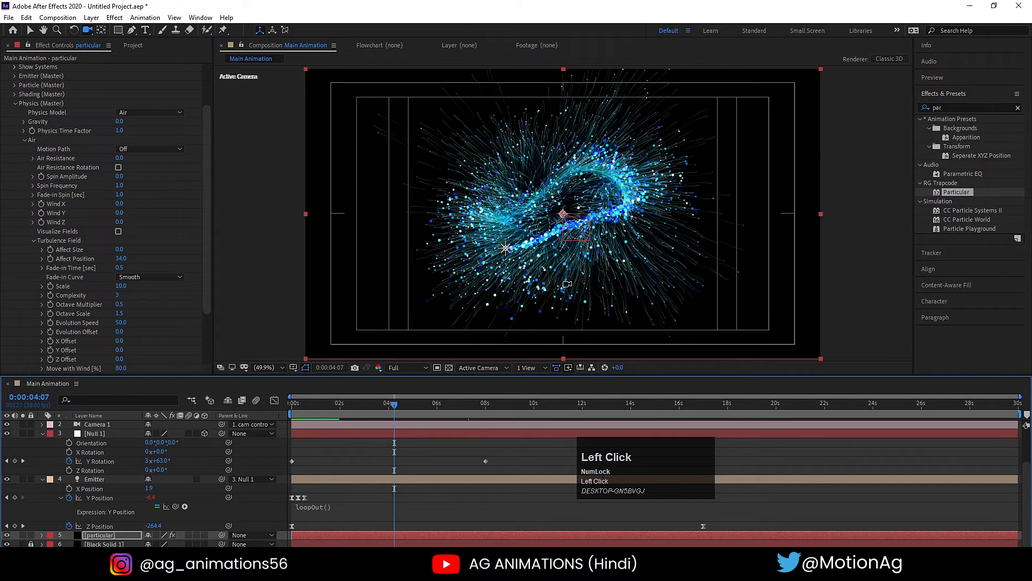
- Set the Turbulence Field's Affect Position to 50, with the composition viewed at 100%
scroll(619, 284, up, 2)
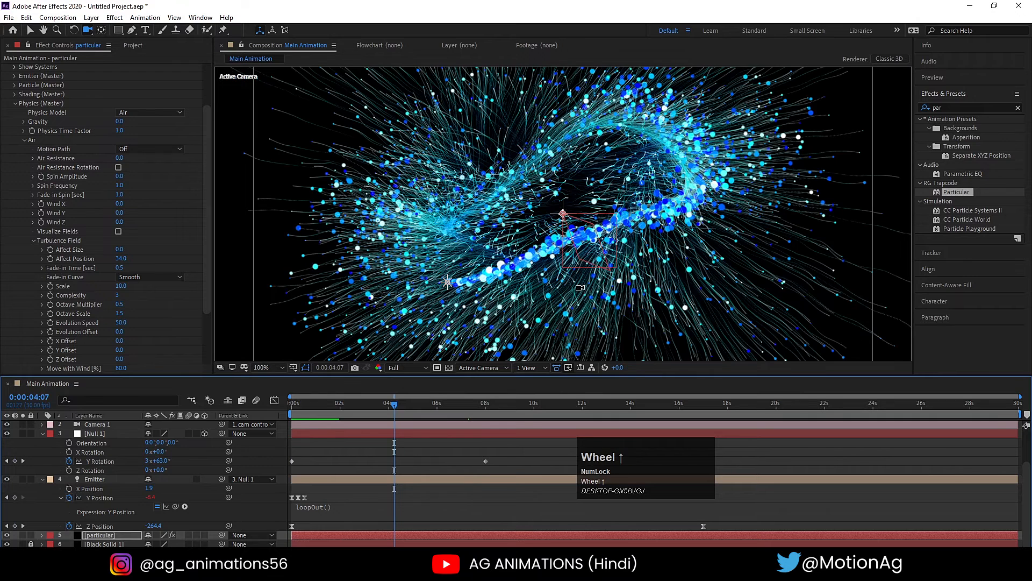
click(121, 259)
key(Return)
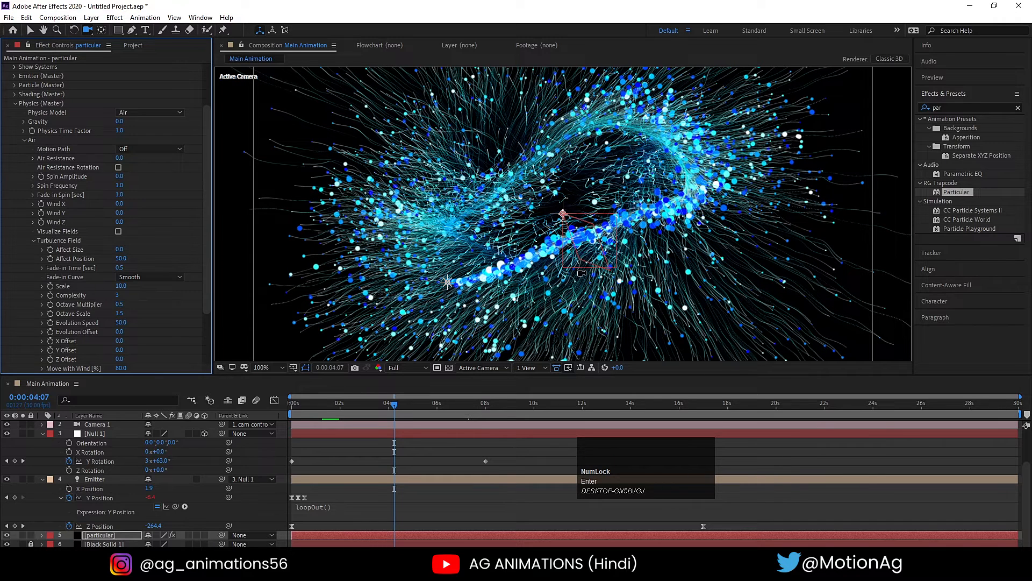
- Try a Turbulence Field Affect Size of 50 and return it to 0
click(120, 250)
key(Return)
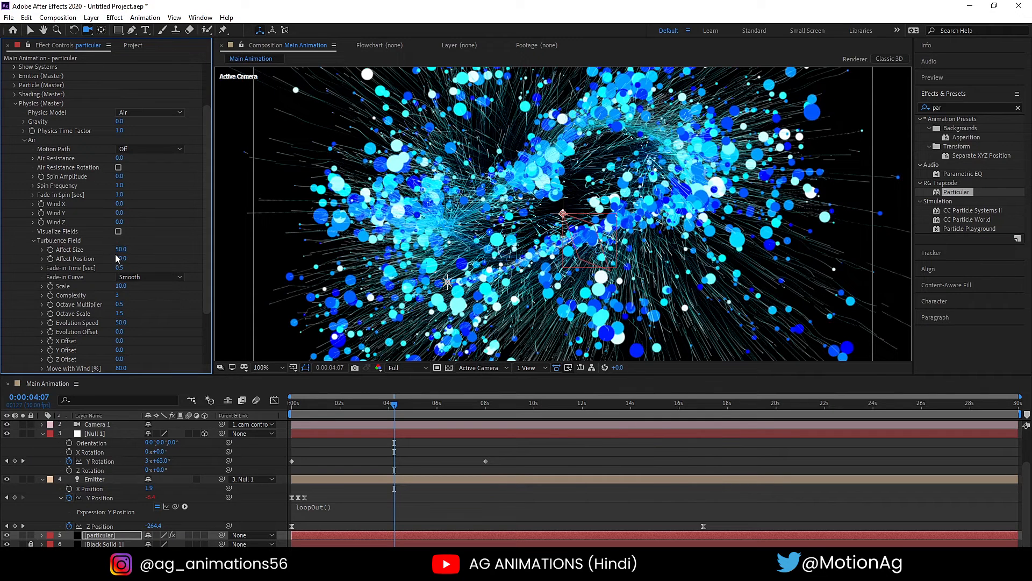
click(119, 250)
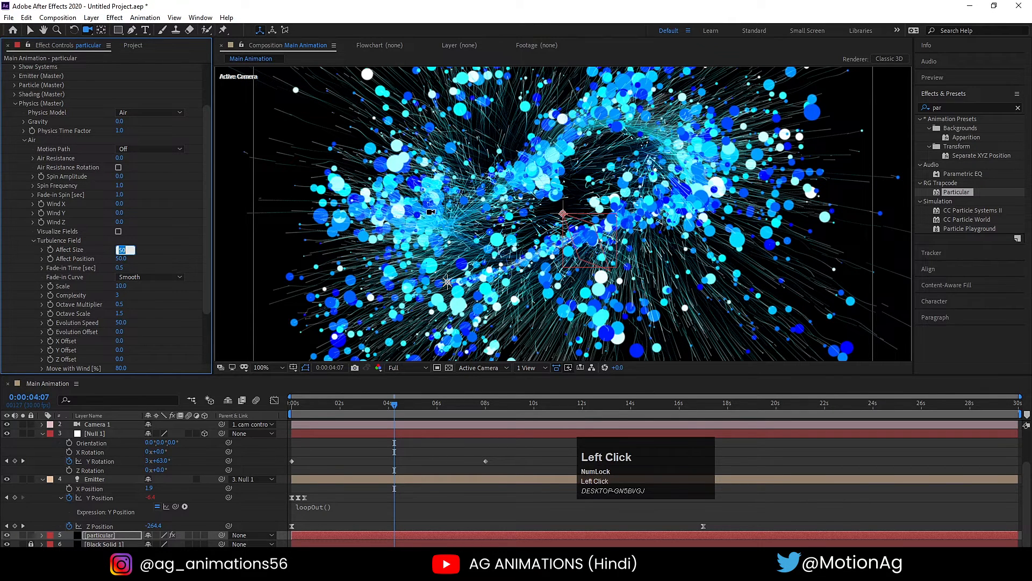
text(0)
key(Return)
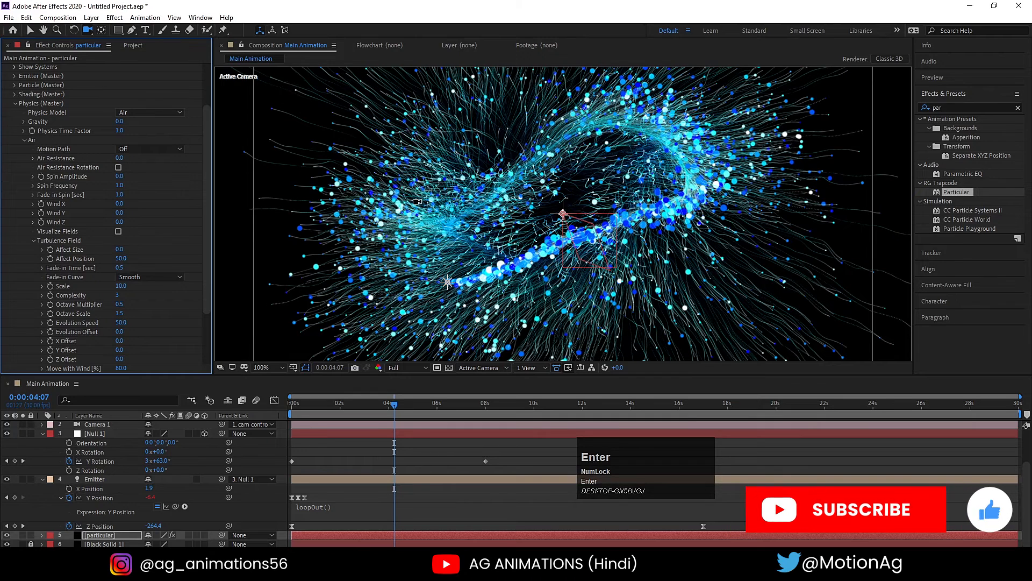
- Fit the composition in the viewer and inspect the spiral at several frames up to 0:00:07:22
click(275, 366)
click(266, 176)
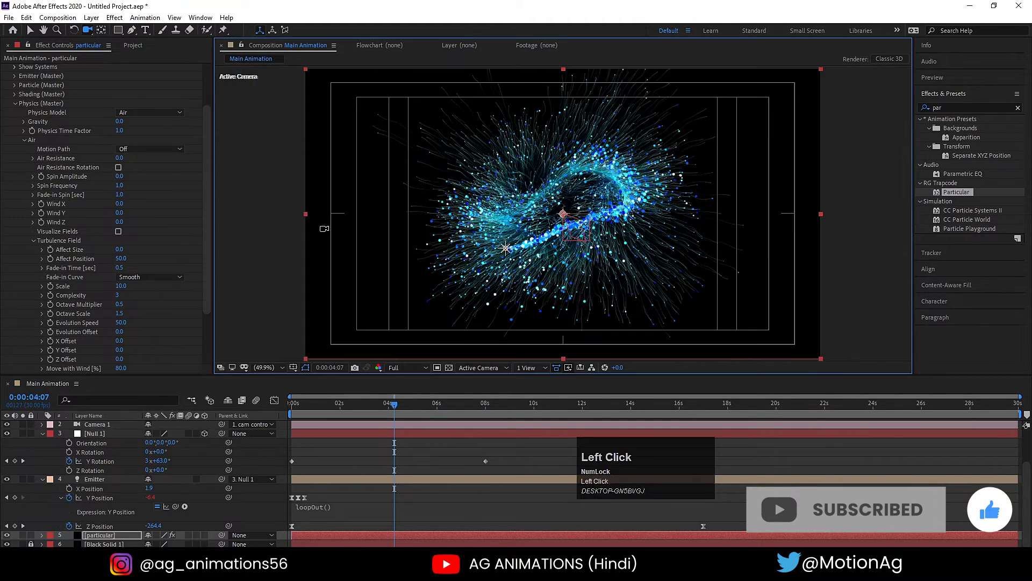
click(431, 406)
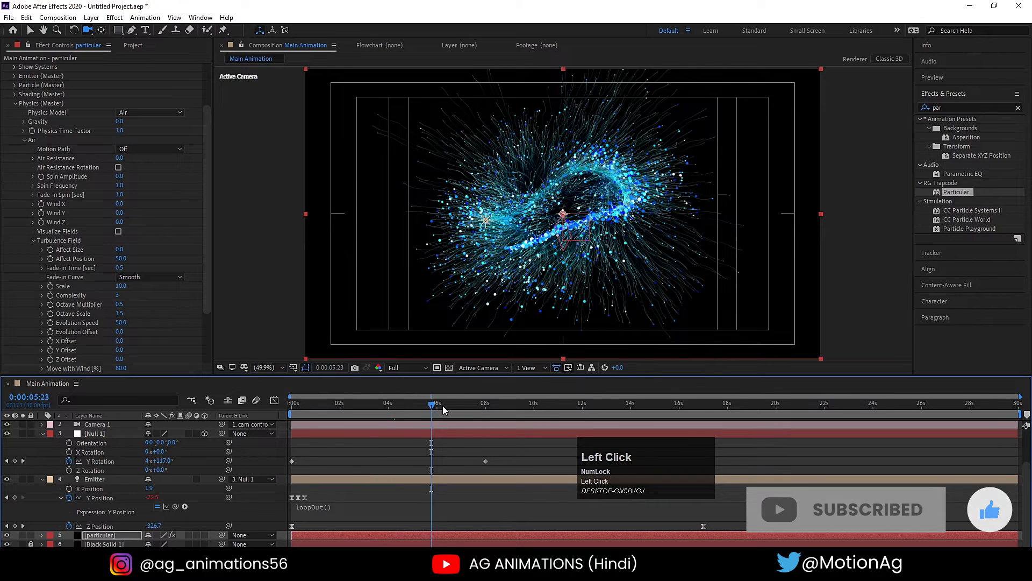
click(457, 404)
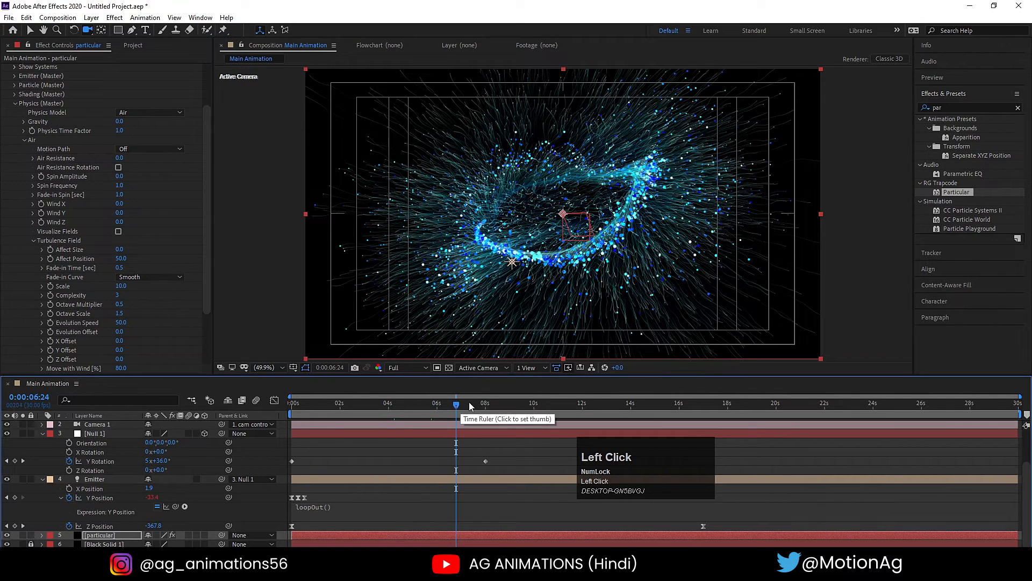
click(471, 404)
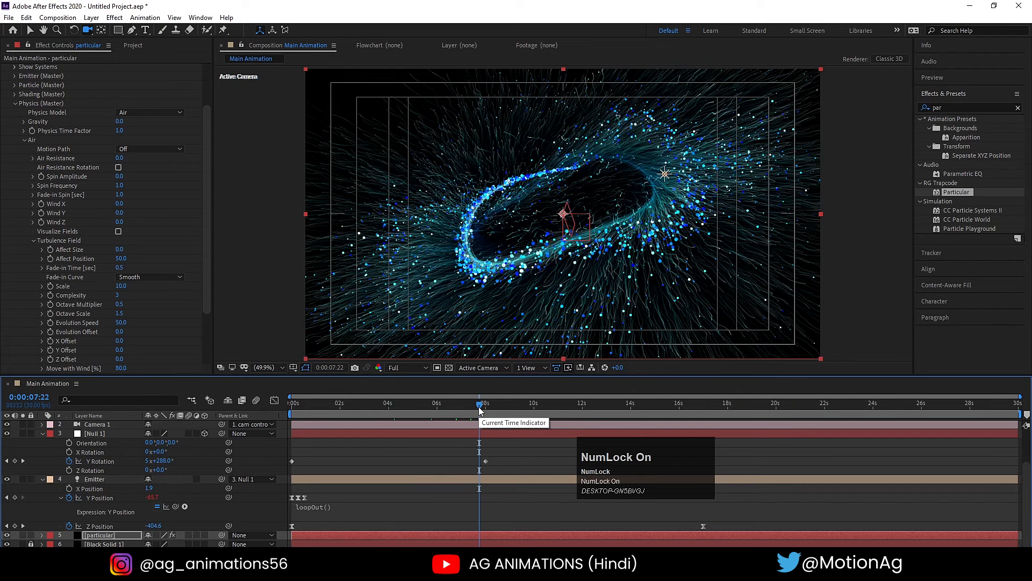
- End the work area at the Y Rotation keyframe at 0:00:08:00 and briefly preview the animation
key(k)
key(space)
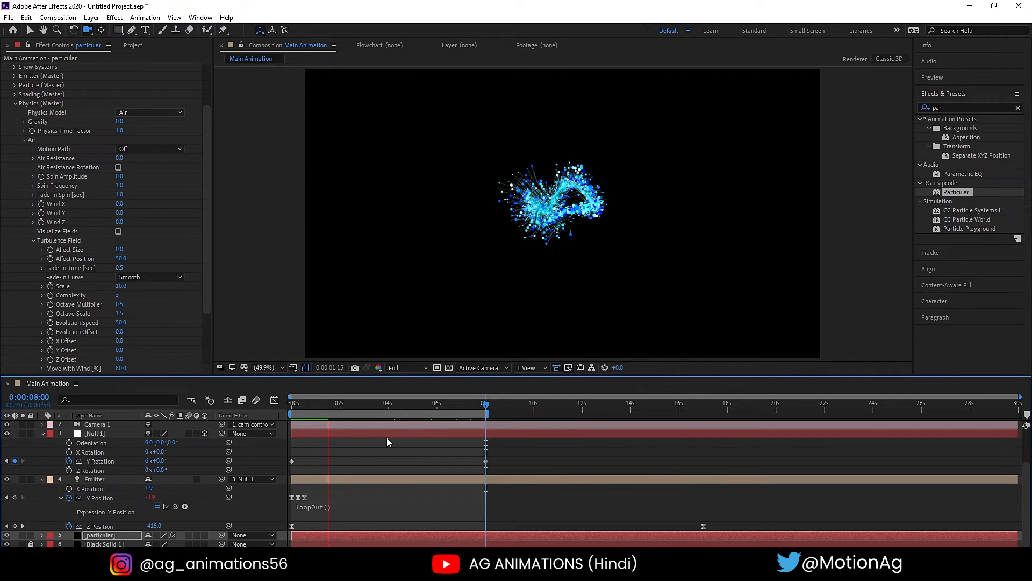
key(space)
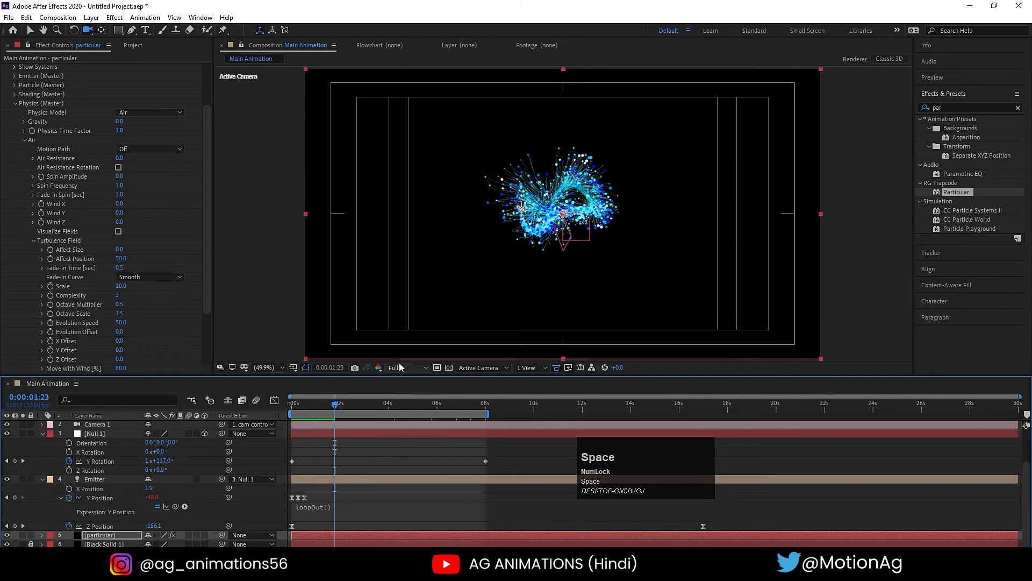
- Preview at Quarter resolution and inspect the spiral at 0:00:07:06
click(407, 367)
click(407, 429)
key(space)
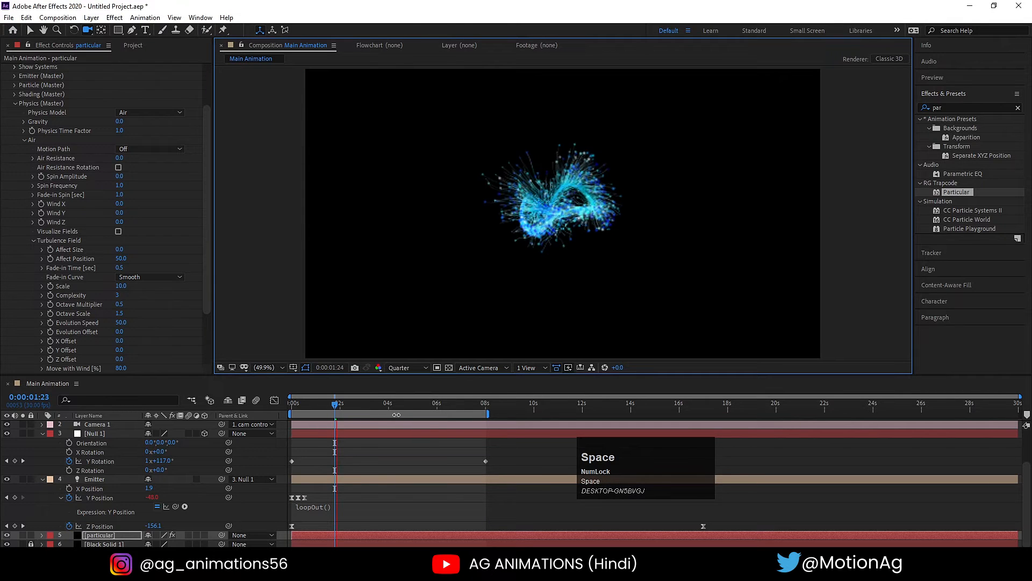
click(433, 404)
click(460, 404)
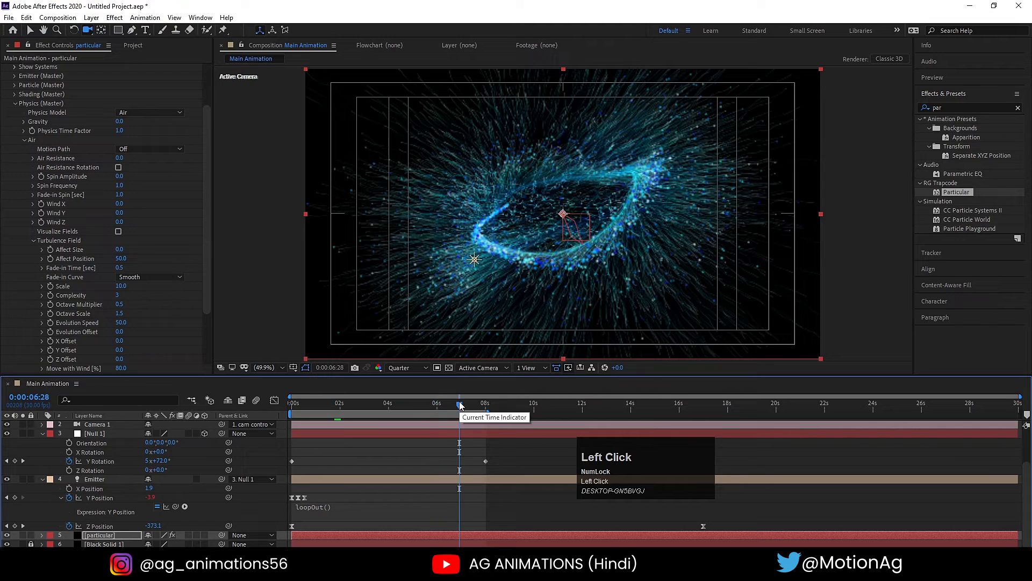
drag(460, 404, 466, 404)
- Set the preview resolution to Full and inspect the frame in the maximized composition view
click(412, 367)
click(410, 410)
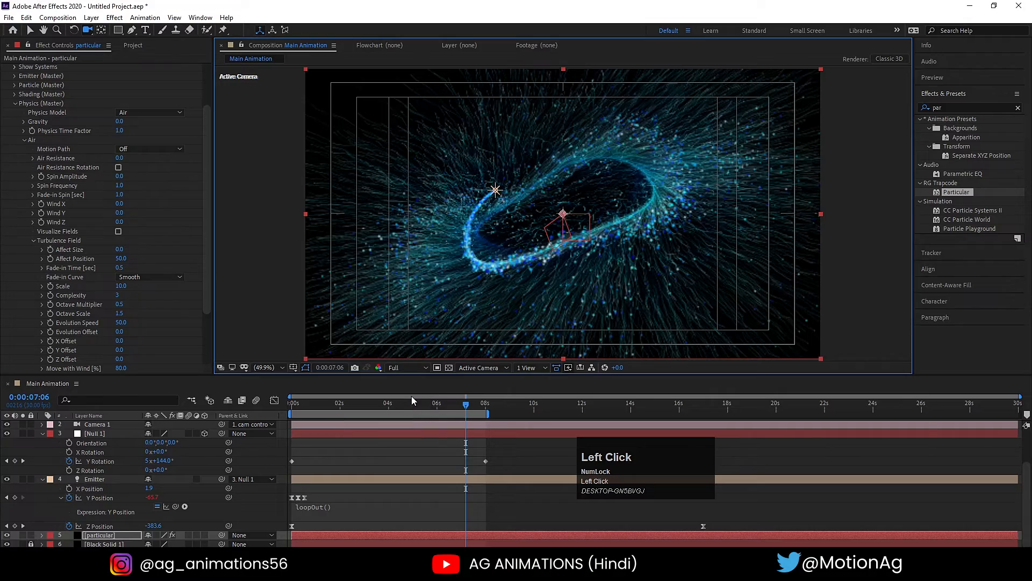
click(411, 445)
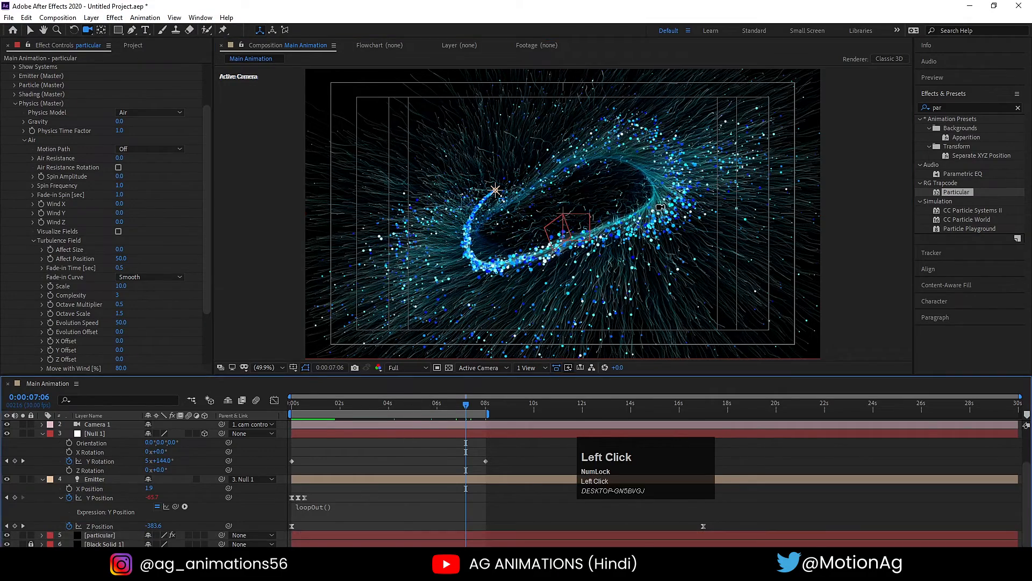
key(grave)
key(grave)
key(grave)
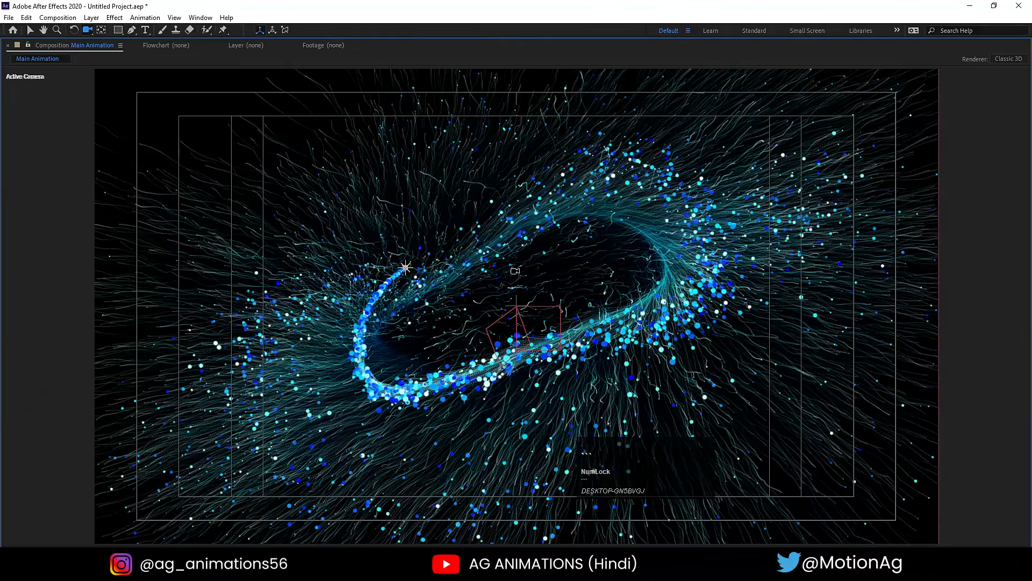
key(grave)
- Turn on Depth of Field for Camera 1 and inspect the result in the maximized composition view
click(466, 435)
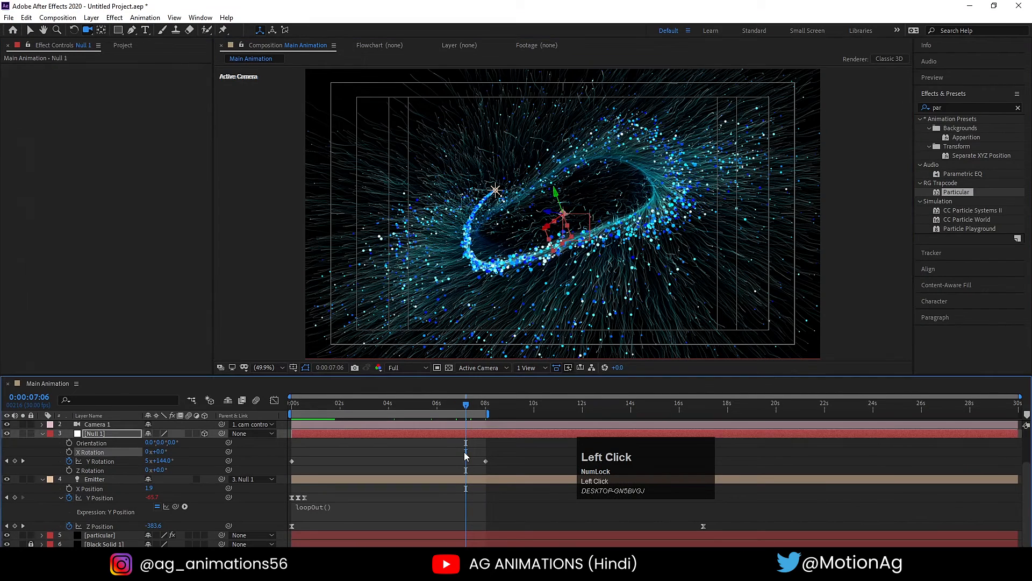
key(u)
scroll(127, 481, up, 1)
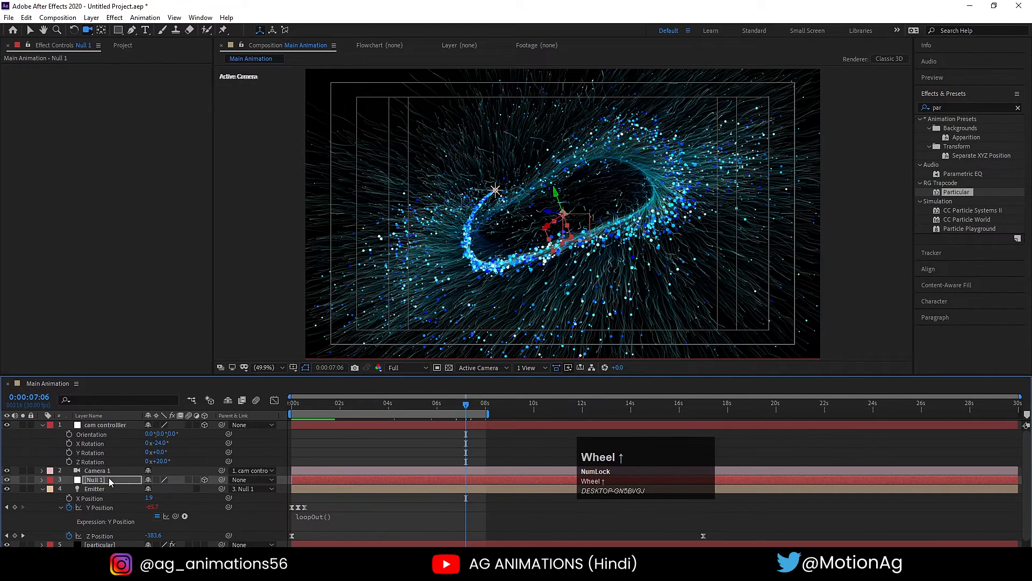
click(92, 471)
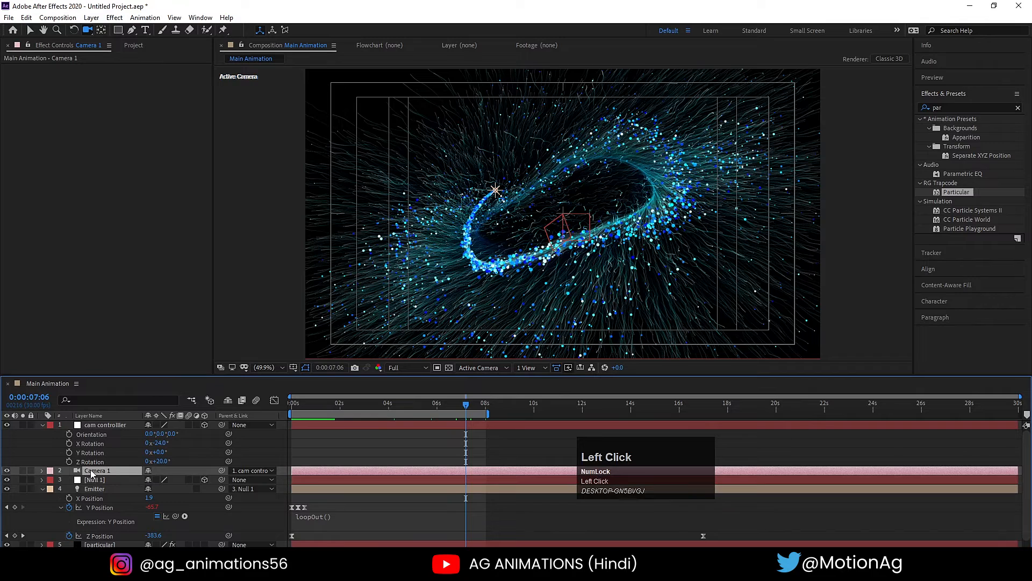
key(a)
key(a)
click(150, 498)
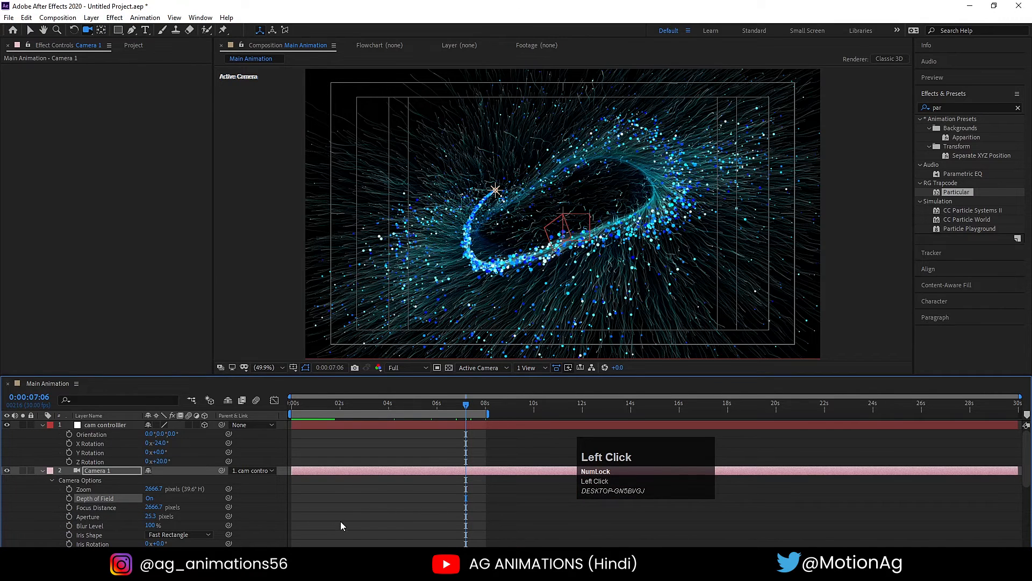
key(grave)
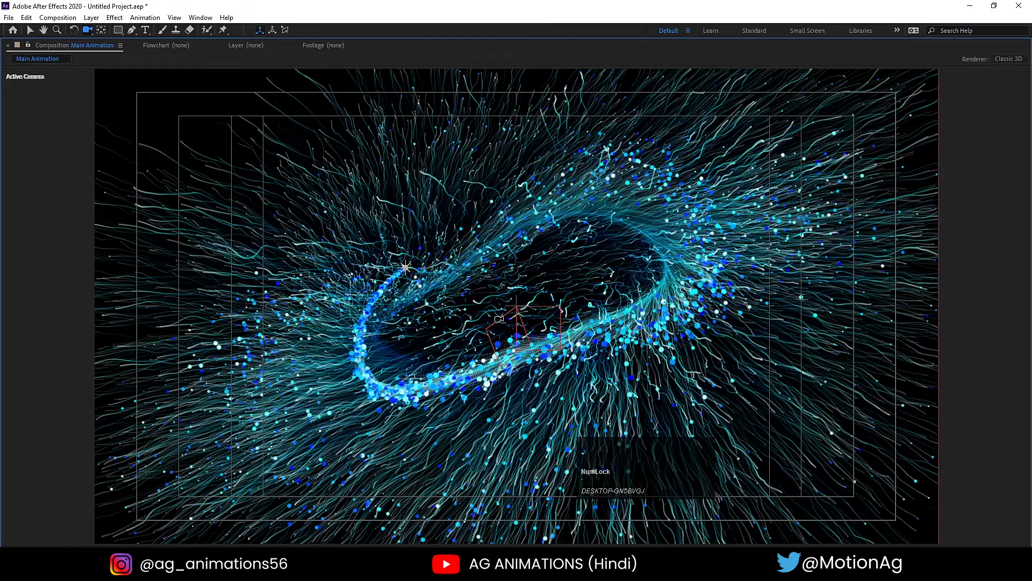
key(grave)
- Set Camera 1's Aperture to 200 pixels and view the frame at 0:00:03:18
click(152, 515)
key(shift+Return)
key(Return)
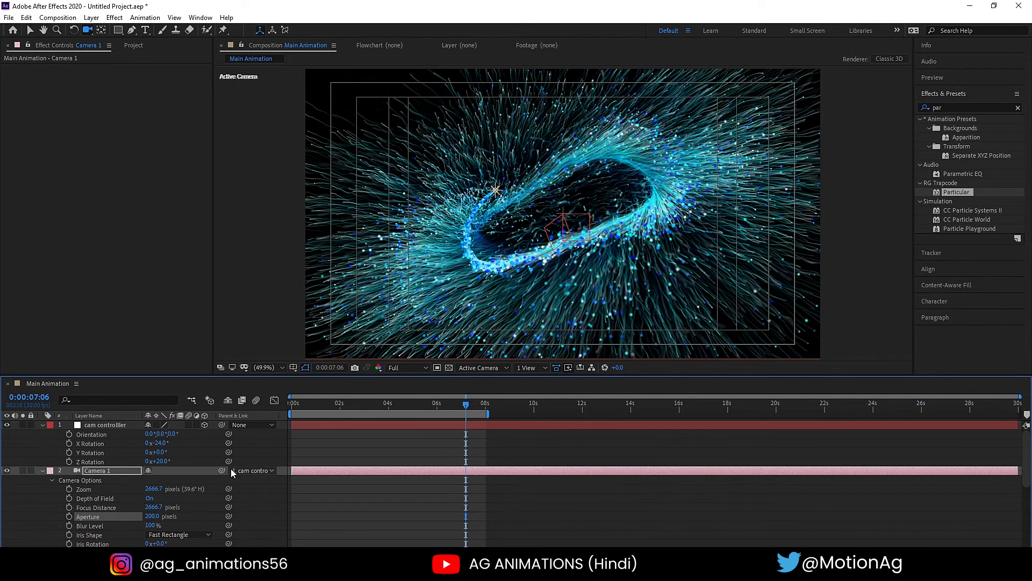
click(378, 401)
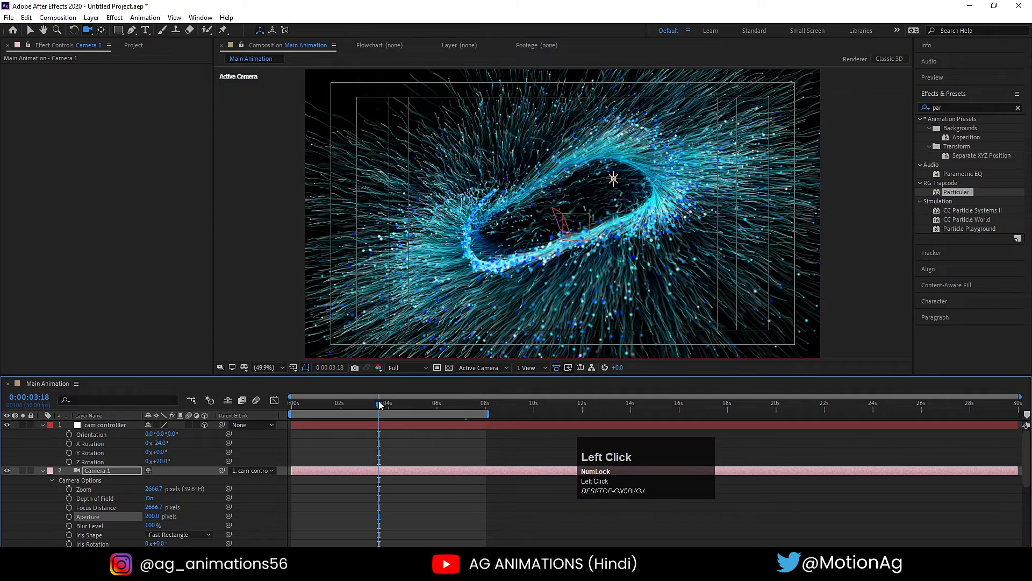
- Compare the spiral at several points along the timeline and inspect the frame at 0:00:06:29
click(333, 403)
click(305, 403)
click(387, 405)
click(434, 406)
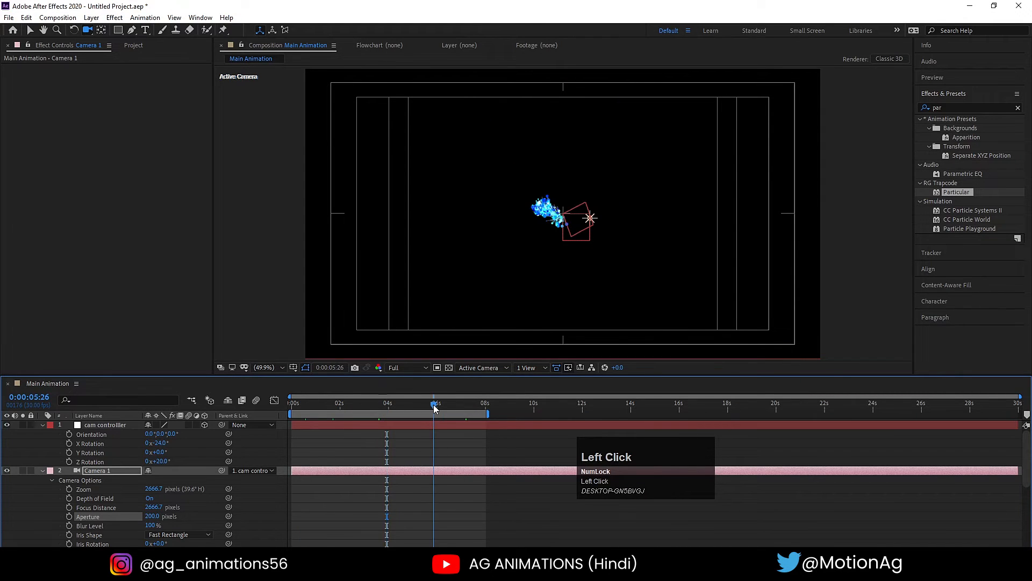
click(461, 407)
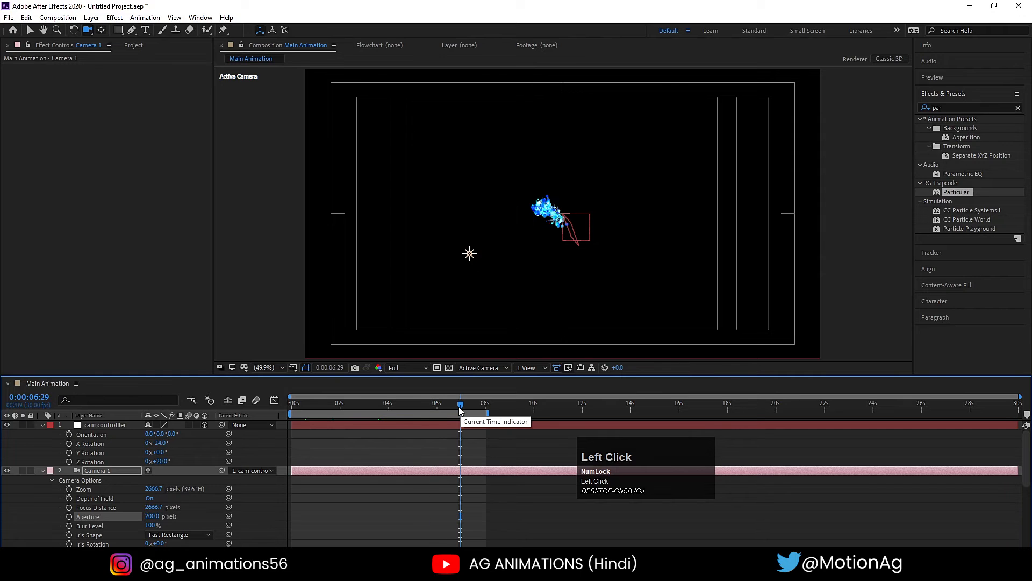
click(462, 447)
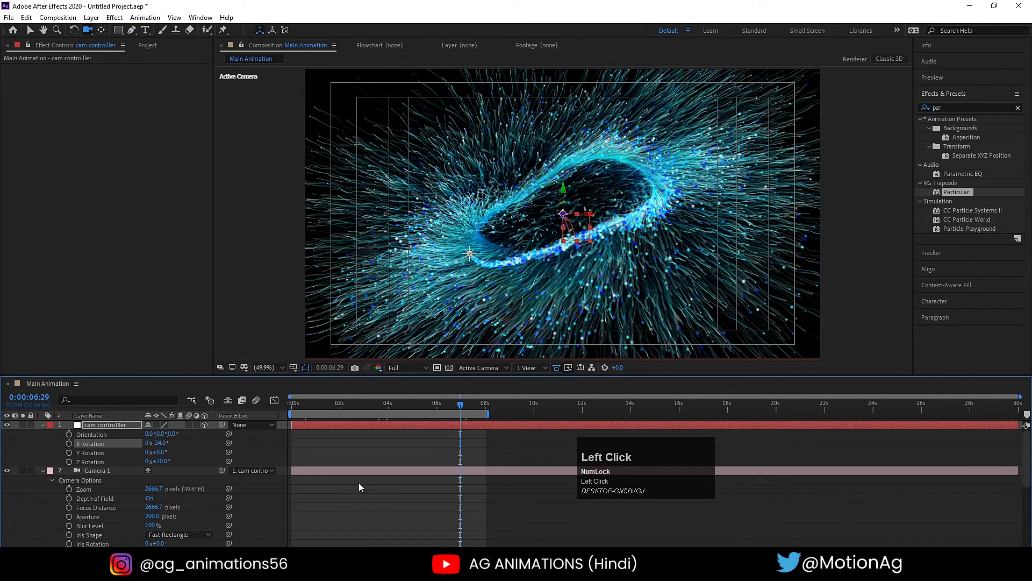
- Set Camera 1's Focus Distance to 2387.7 pixels while checking its focal plane in the Top view, and return to the Active Camera view
click(473, 367)
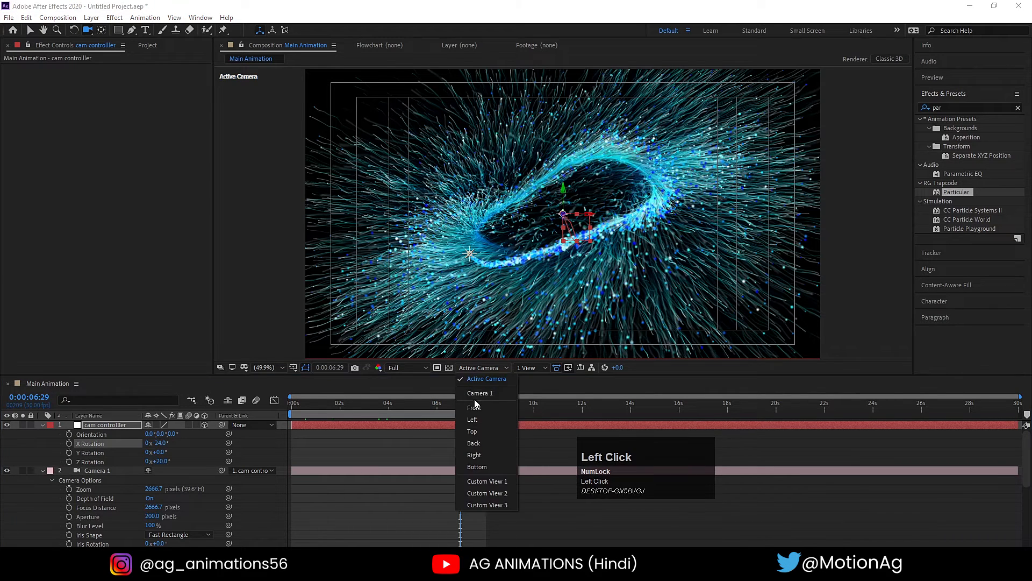
click(474, 431)
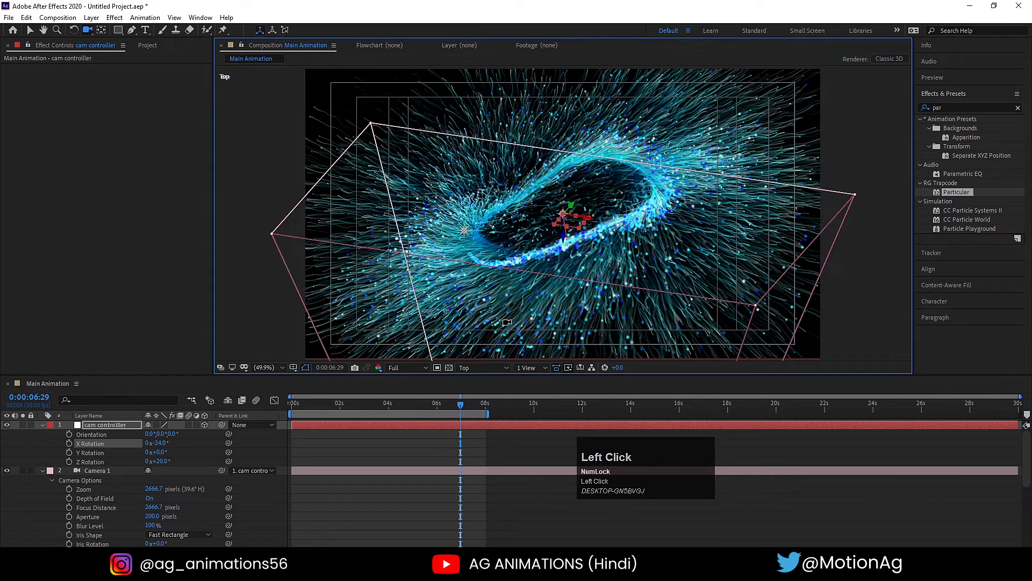
scroll(569, 231, up, 4)
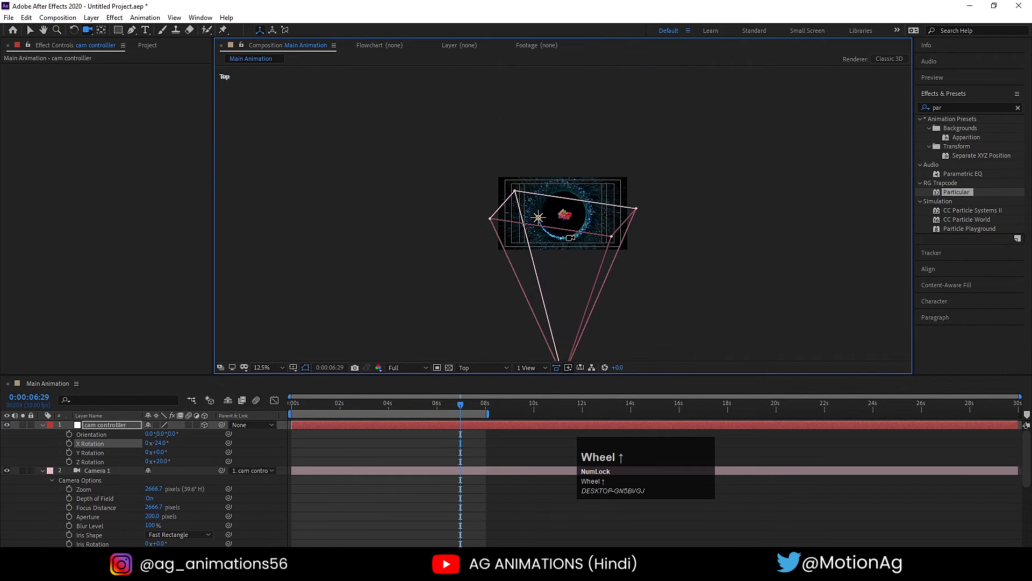
click(97, 471)
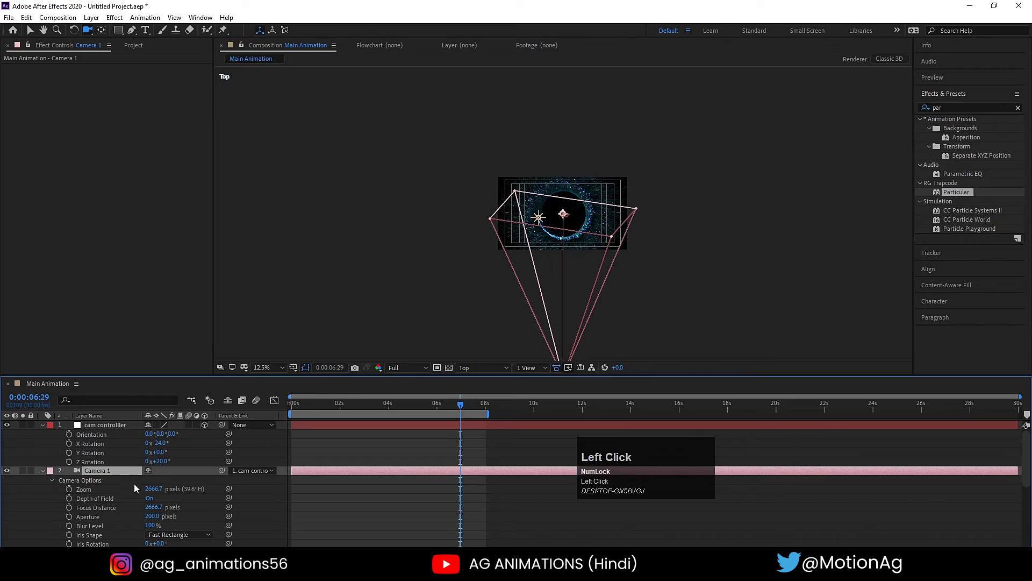
drag(153, 509, 2, 491)
scroll(377, 247, up, 4)
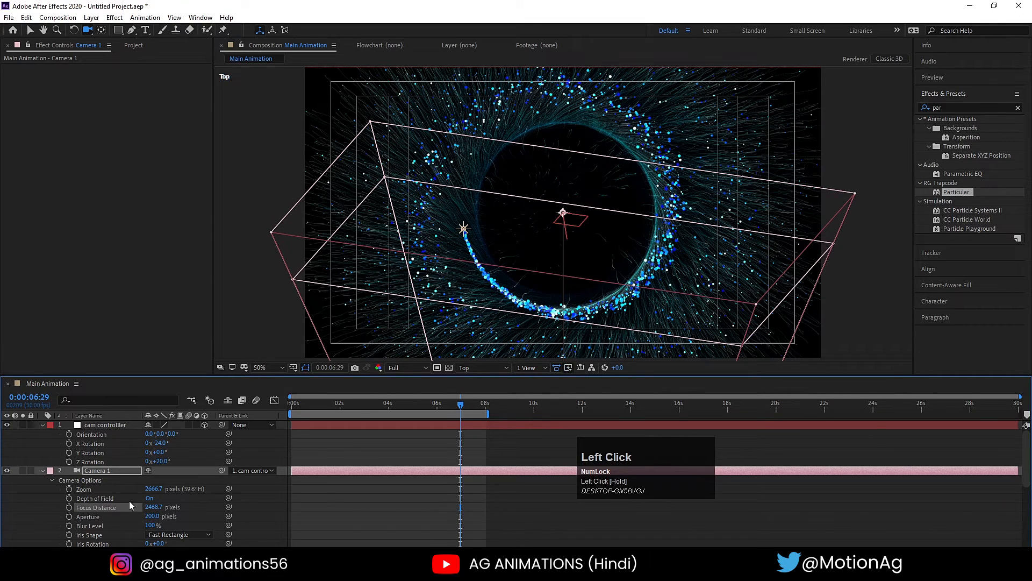
drag(153, 507, 109, 504)
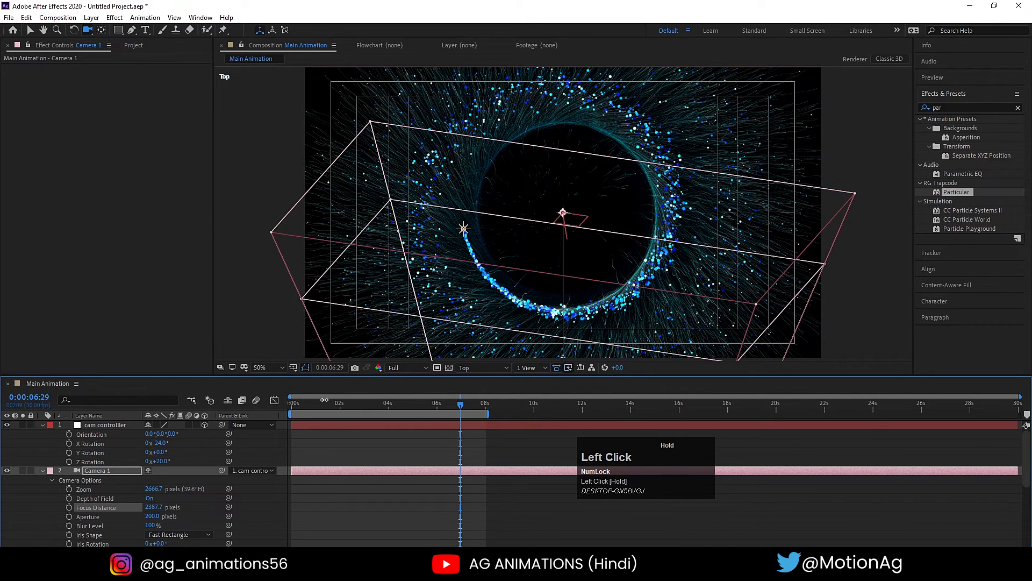
click(461, 367)
click(477, 374)
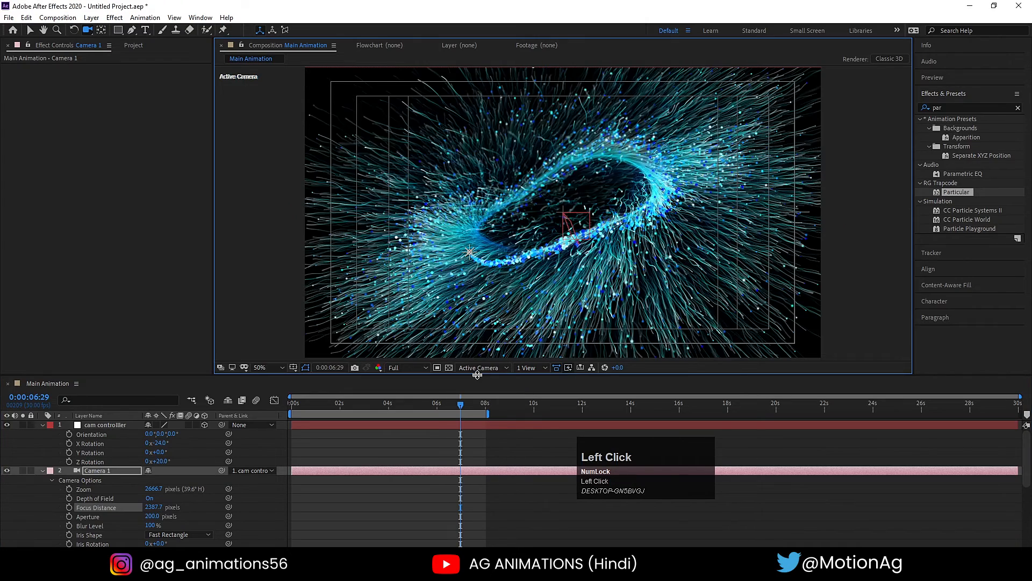
- Examine the refocused particles up close, preview from the start, and view the frame at 0:00:05:06
scroll(560, 231, down, 2)
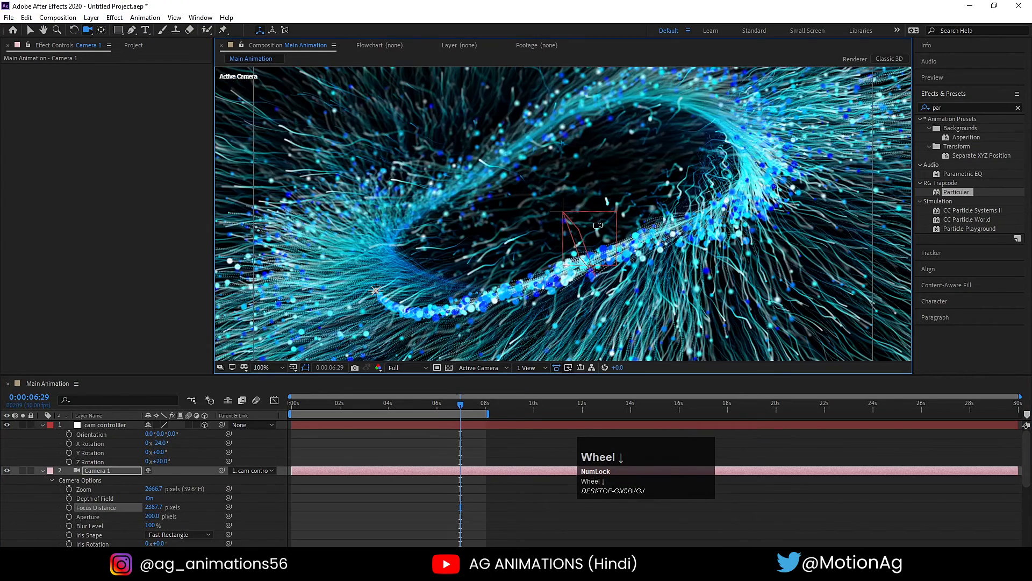
scroll(517, 248, down, 2)
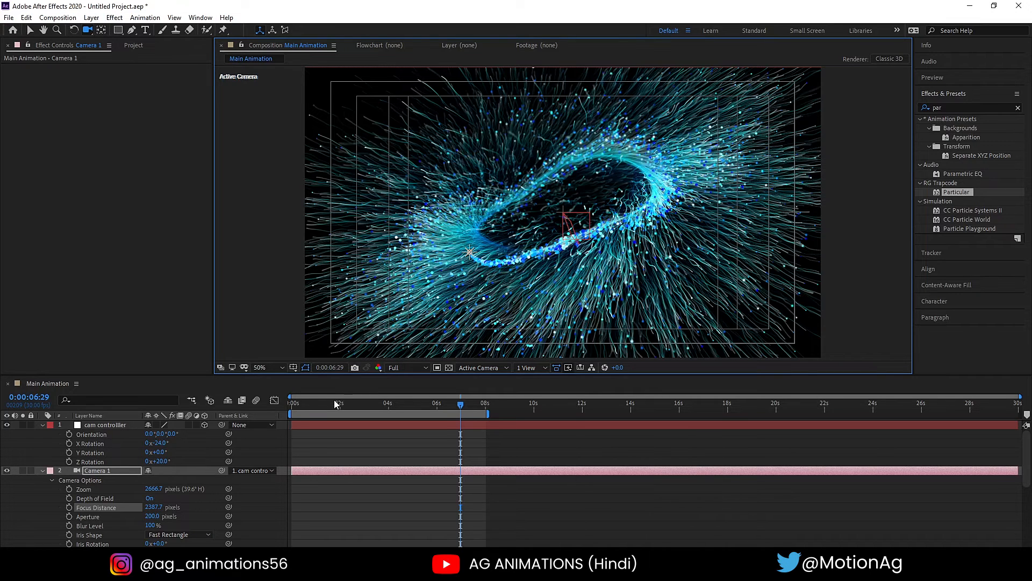
drag(337, 404, 221, 398)
key(space)
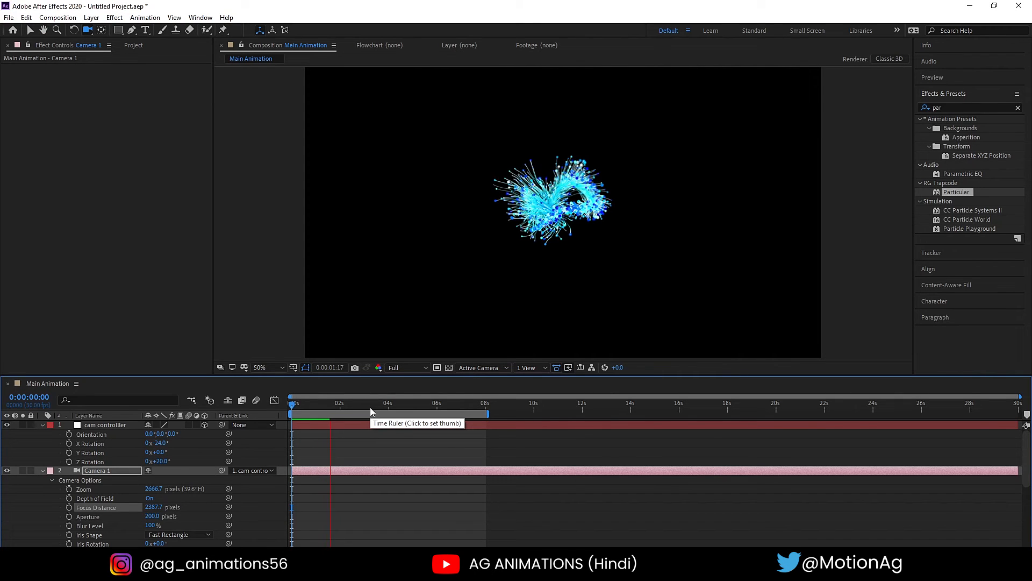
key(space)
click(386, 403)
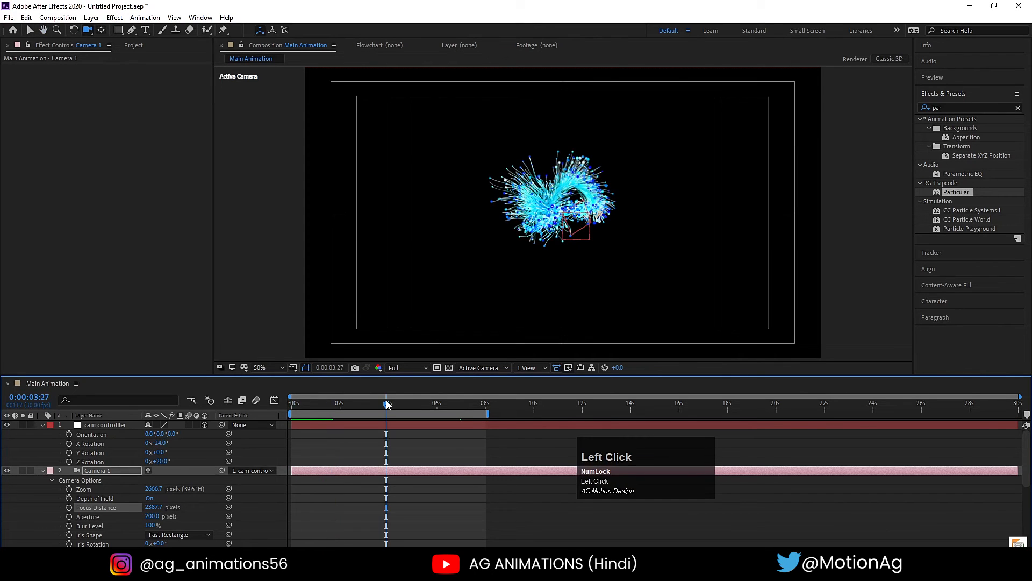
click(417, 404)
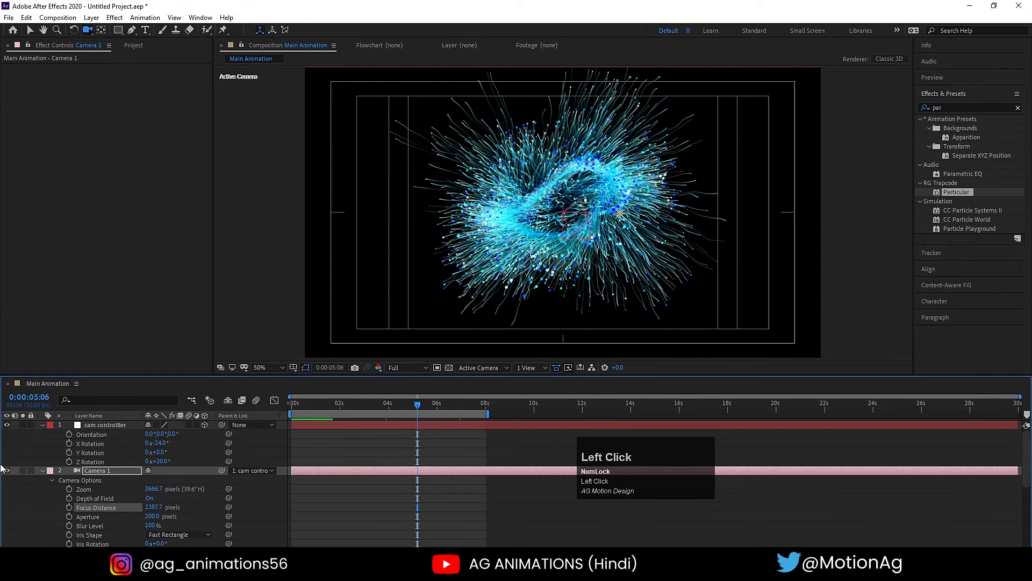
- Turn off Depth of Field for Camera 1 and view the frame at 0:00:07:02
click(148, 498)
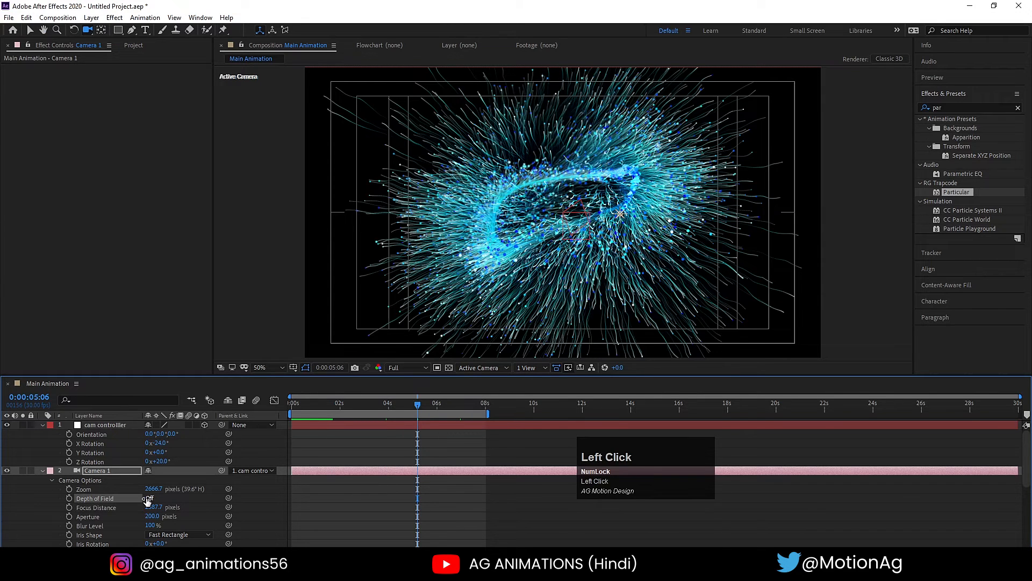
click(418, 445)
click(463, 404)
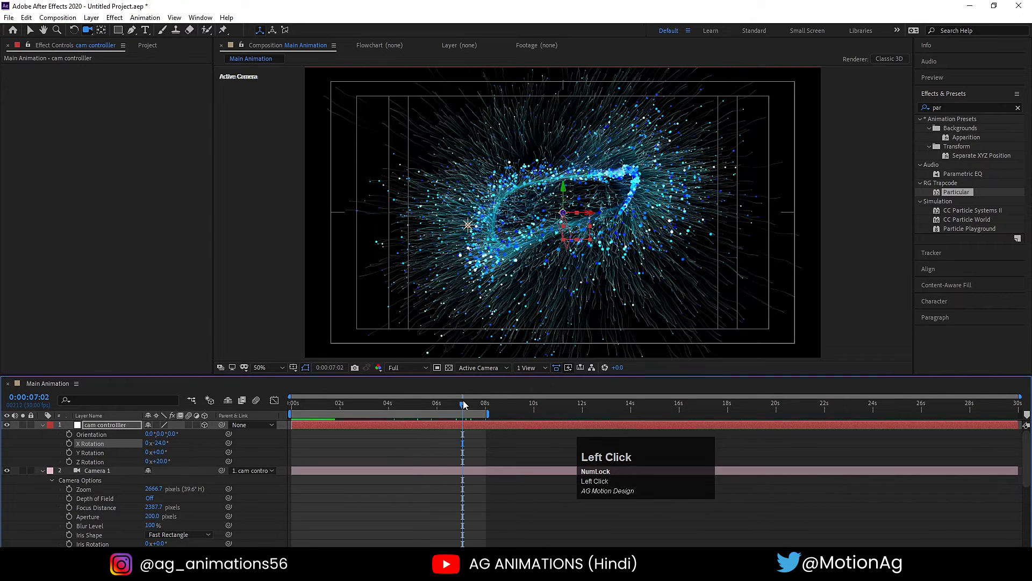
click(395, 443)
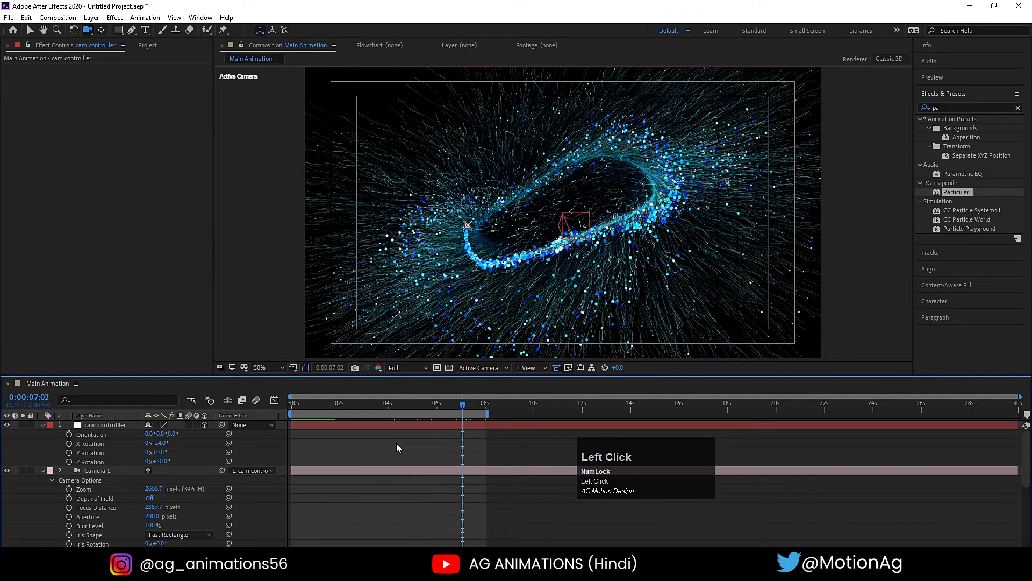
- Collapse the layer properties, unlock Black Solid 1, and apply the 4-Color Gradient effect to it
key(u)
key(u)
key(u)
click(31, 471)
click(113, 472)
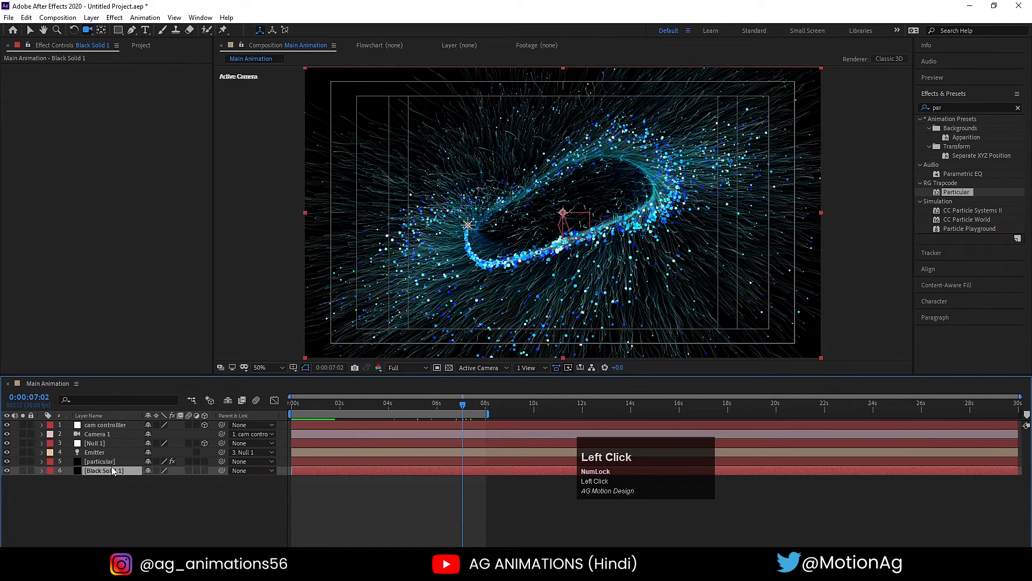
click(949, 107)
key(ctrl+a)
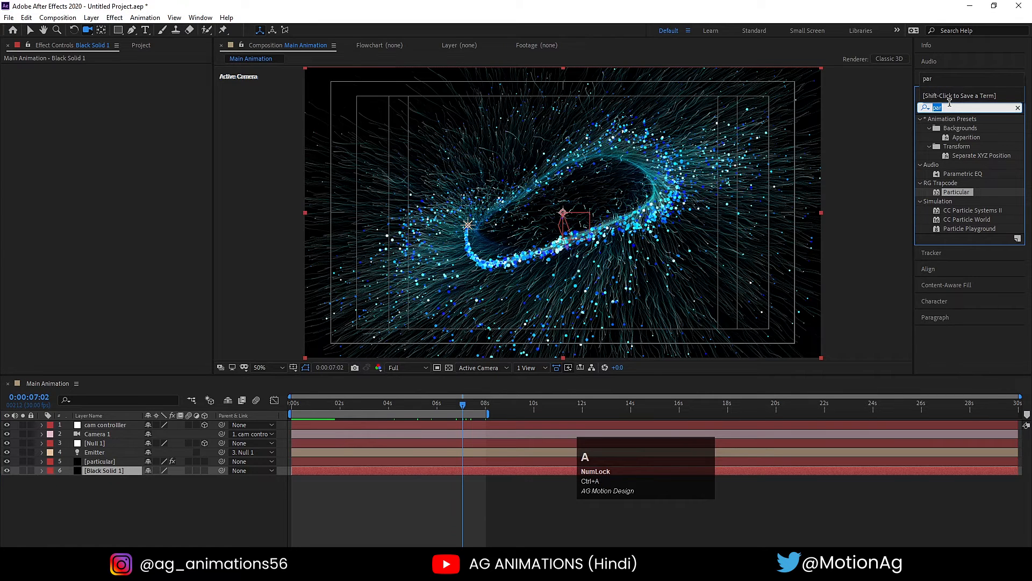
text(4)
double_click(963, 229)
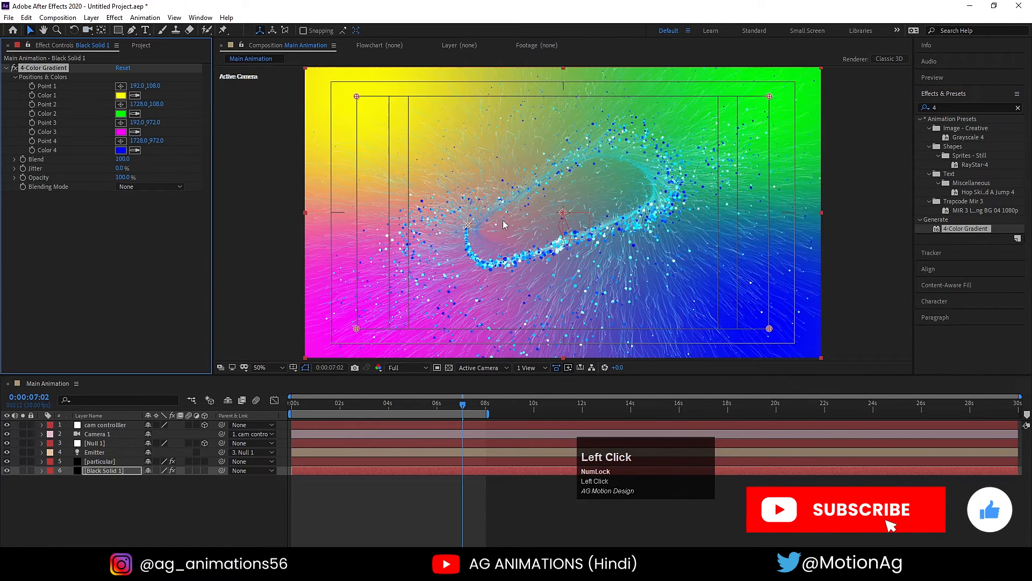
- Set the gradient's Color 1 to blue 0041B9 and Color 2 to a dark navy blue
click(120, 95)
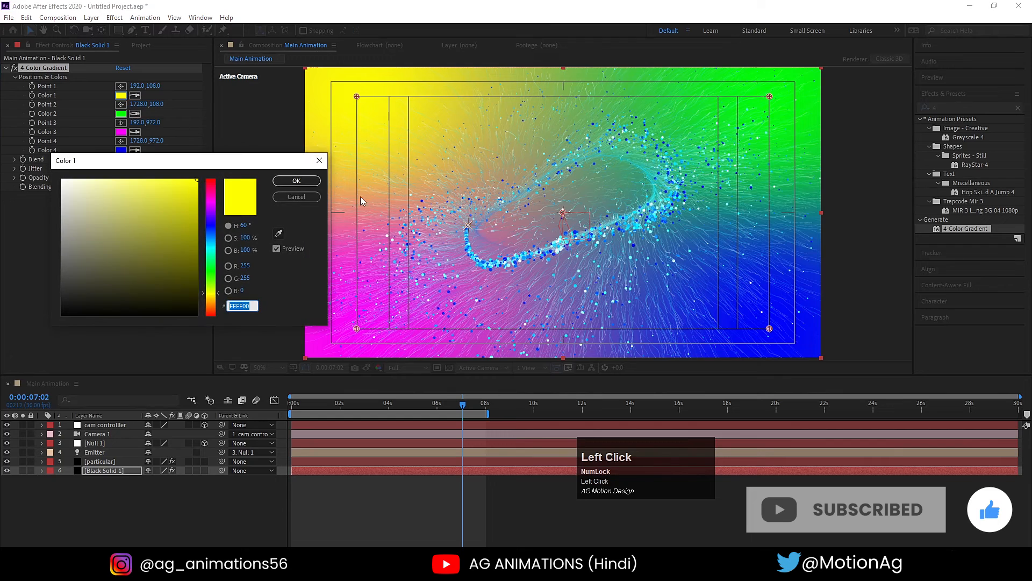
drag(210, 238, 206, 215)
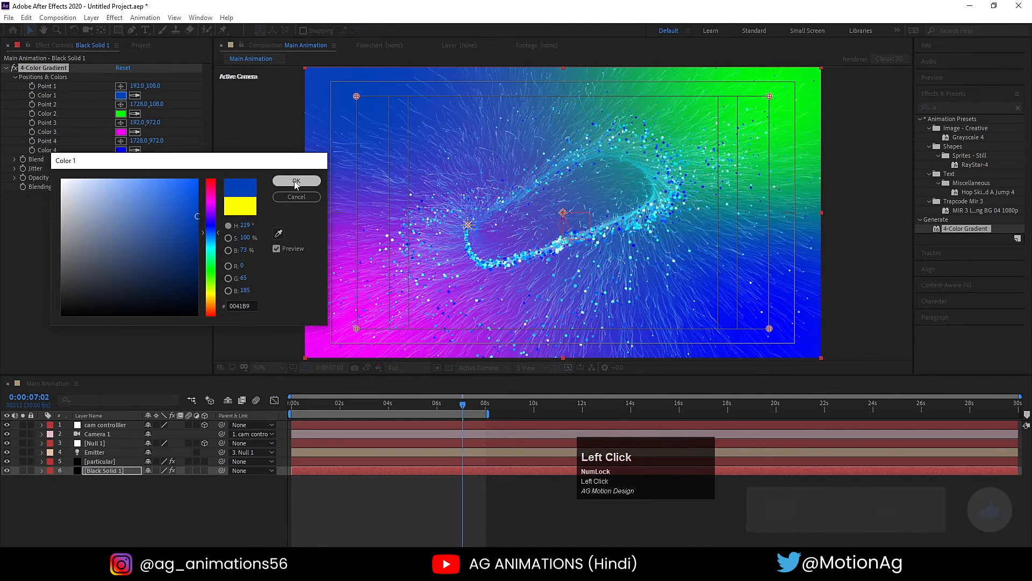
click(296, 180)
click(121, 113)
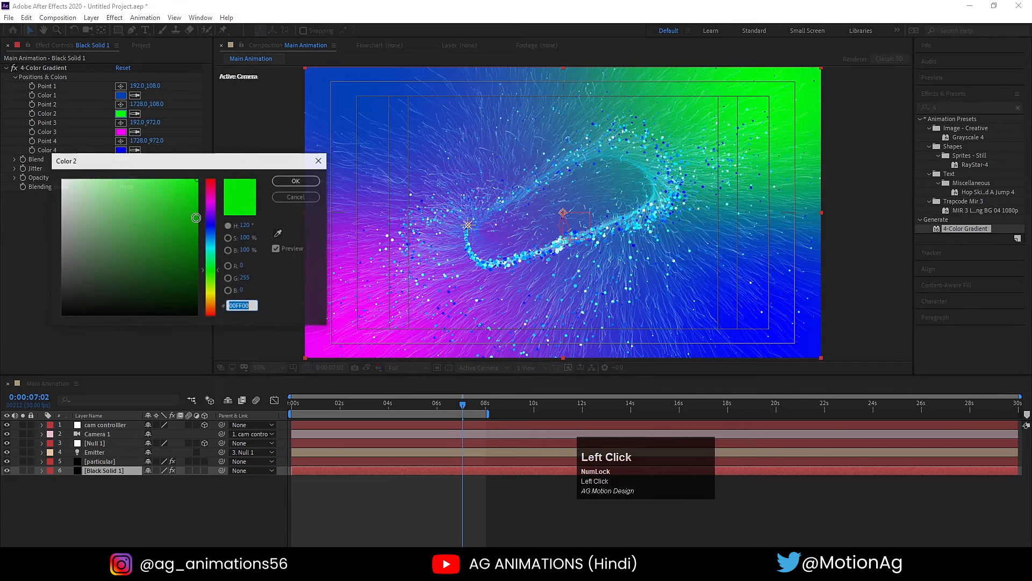
drag(211, 240, 224, 268)
click(296, 181)
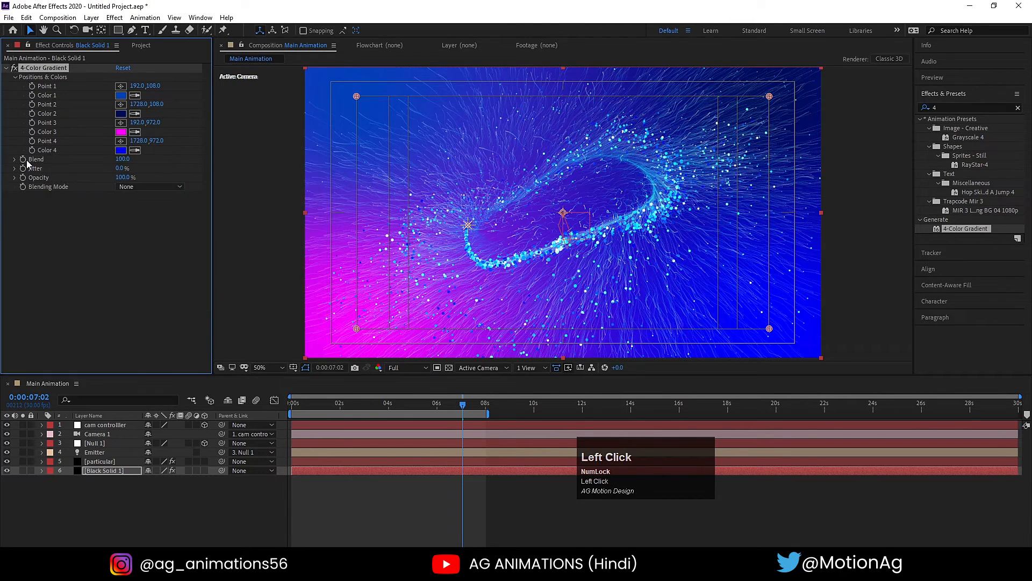
- Set the gradient's Color 3 to dark purple 360073 and Color 4 to a dark navy blue
click(121, 132)
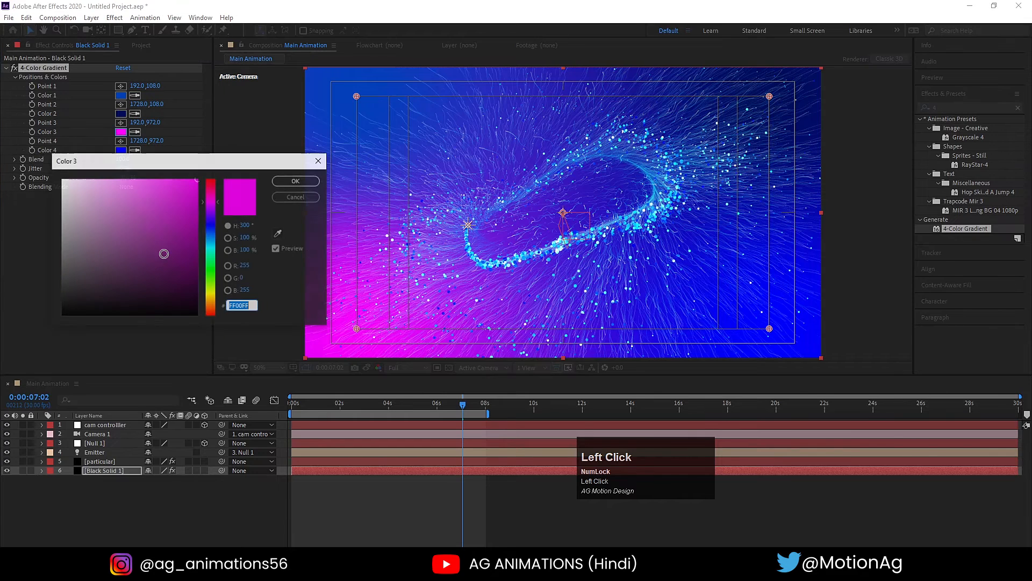
click(210, 214)
mouse_move(196, 243)
mouse_down()
mouse_move(223, 288)
mouse_move(227, 253)
mouse_up()
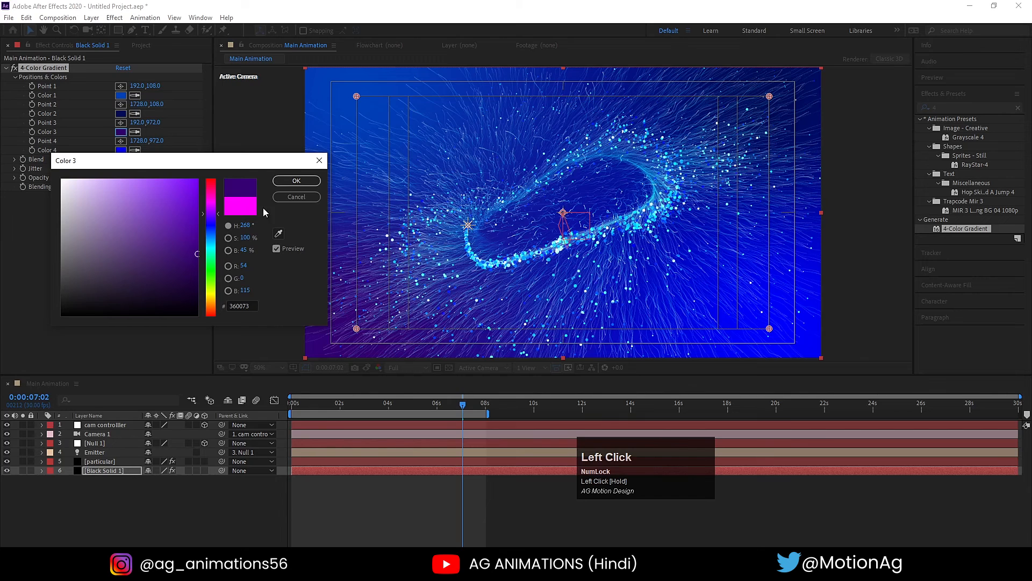
click(297, 180)
click(121, 150)
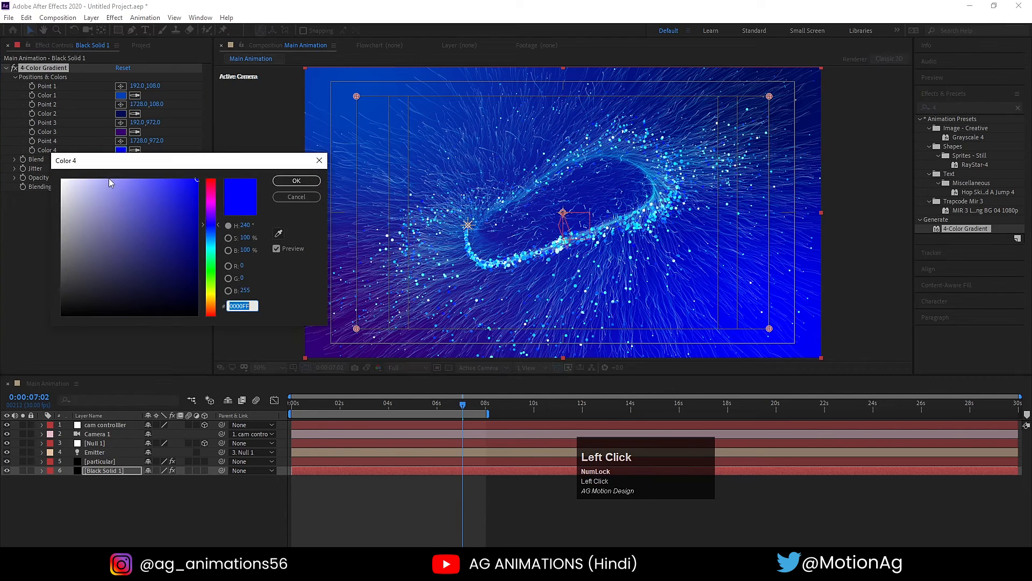
drag(188, 272, 271, 271)
click(297, 181)
- Lower the opacity of Black Solid 1 to 43% and check the softened background
key(t)
drag(151, 480, 118, 479)
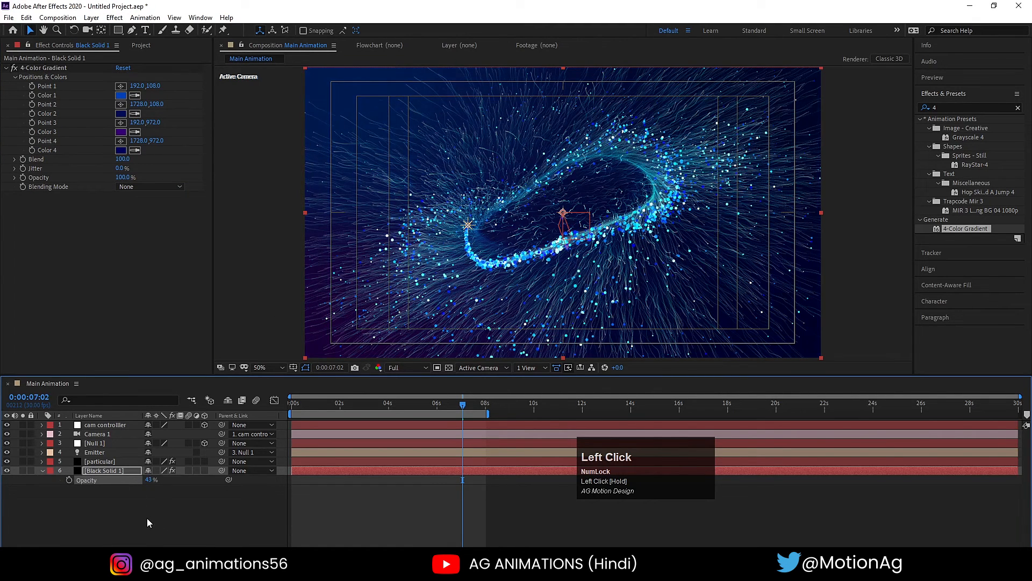
click(150, 525)
key(space)
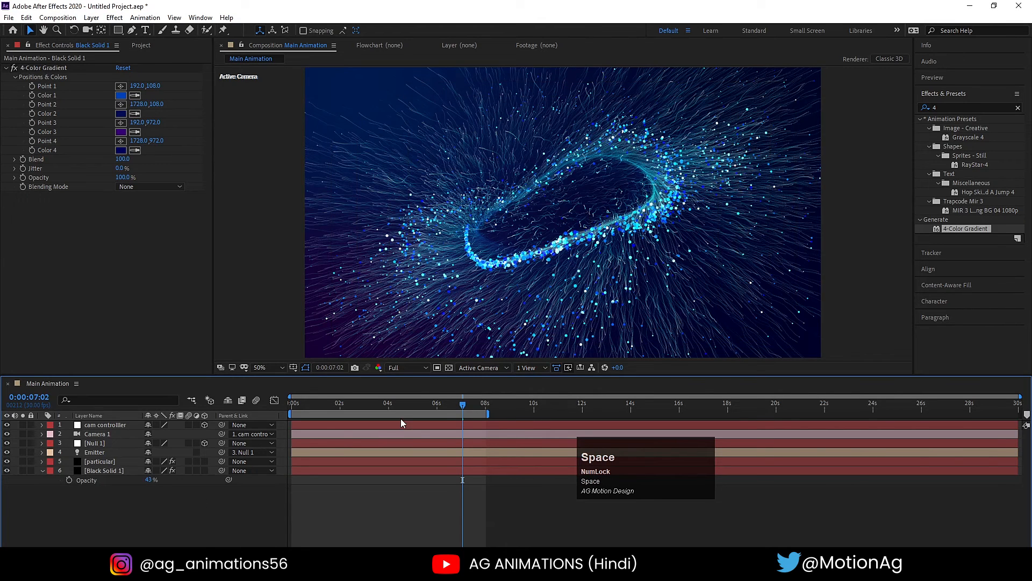
- Add an adjustment layer above all other layers and apply the Stylize Glow effect to it
right_click(140, 503)
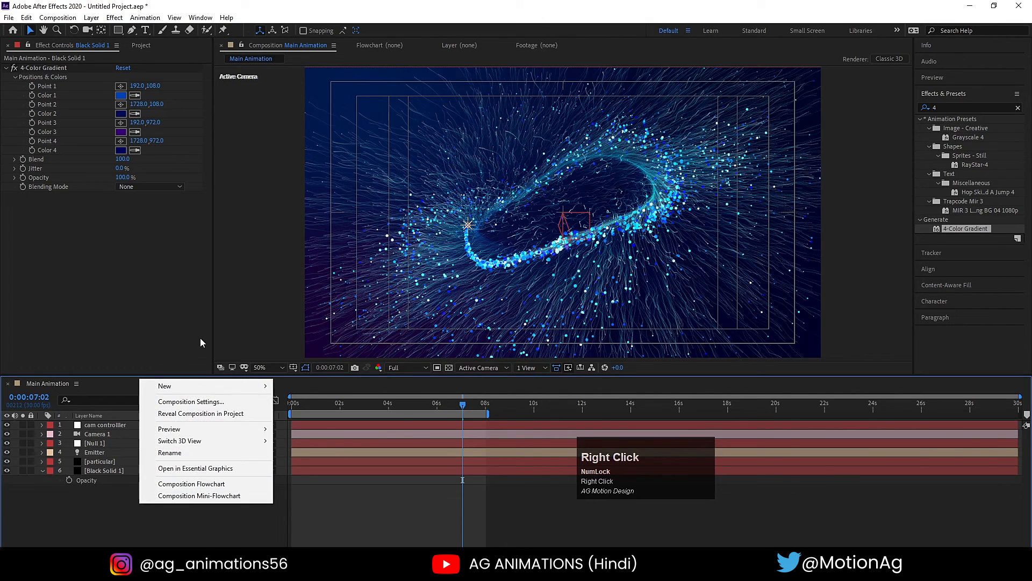
click(173, 385)
click(308, 473)
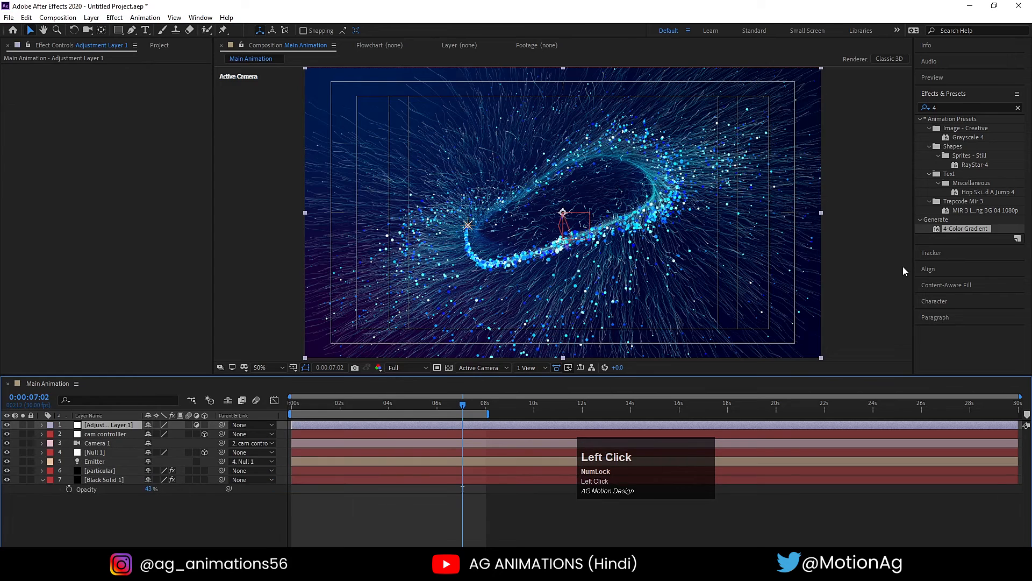
click(951, 106)
text(glow)
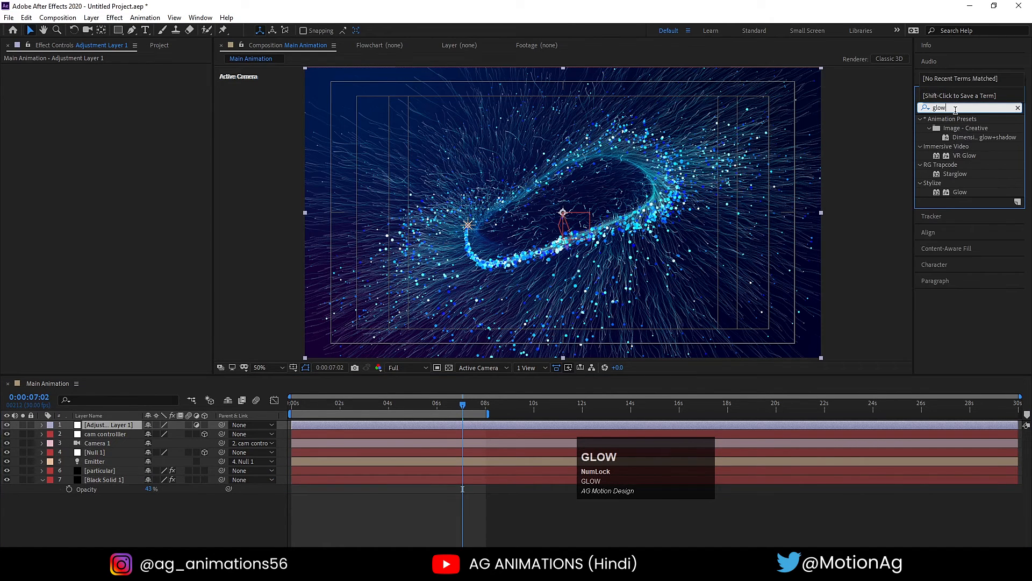
double_click(957, 192)
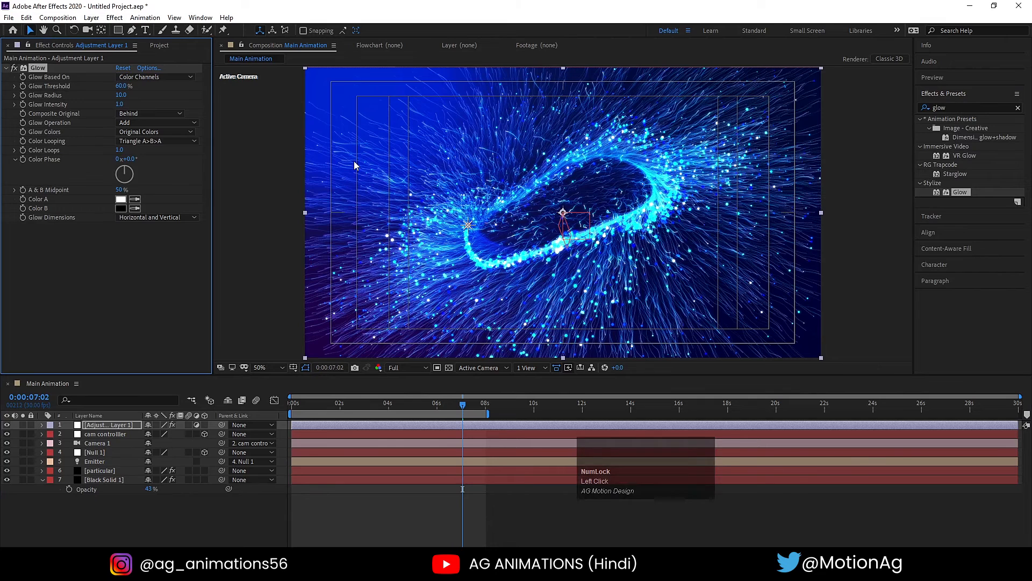
- Set the Glow Threshold on Adjustment Layer 1 to 80%
text(0)
key(Return)
click(123, 85)
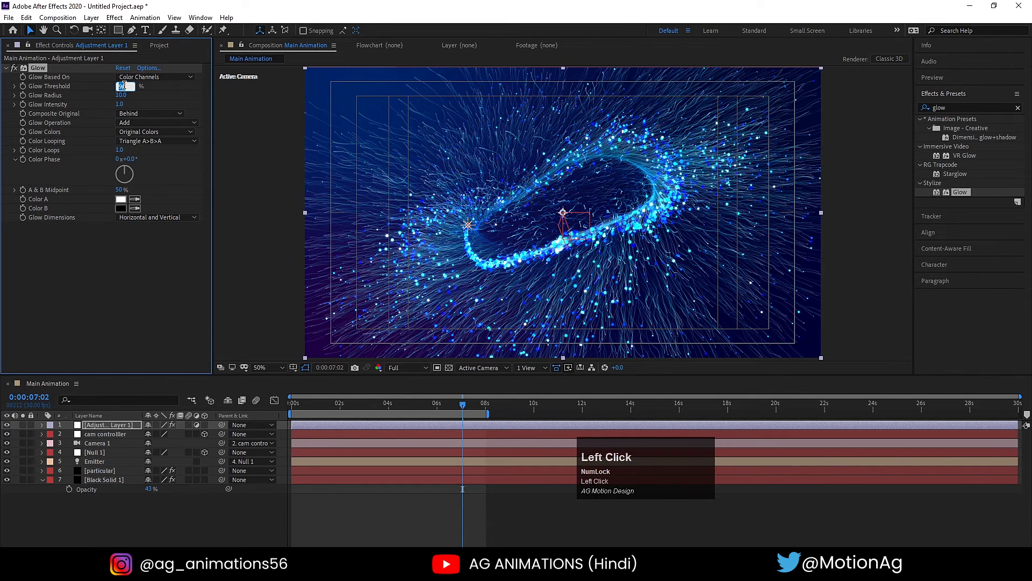
text(80)
key(Return)
- Set the Glow Radius to 100 and the Glow Intensity to 2.0 on the adjustment layer
click(121, 95)
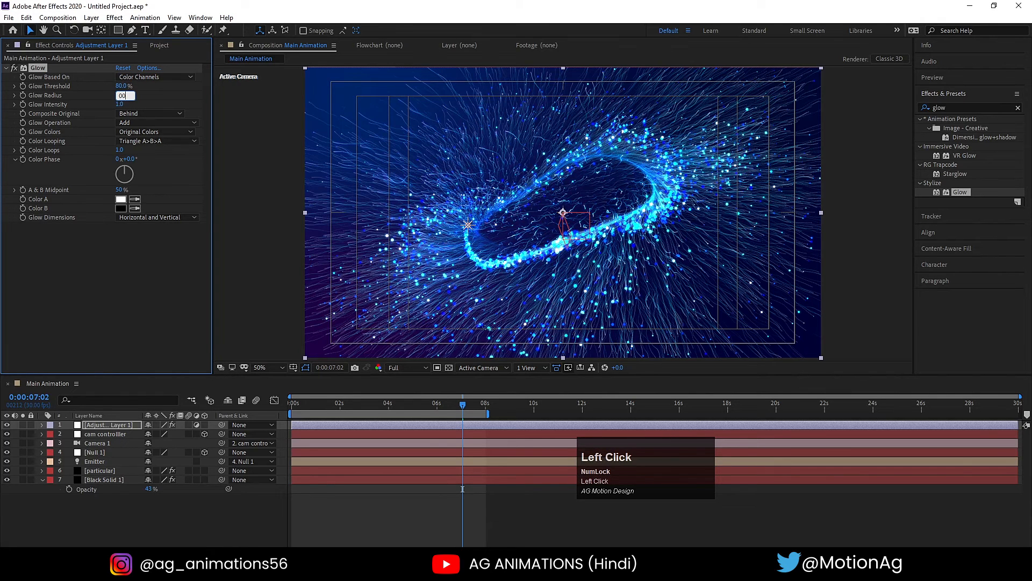
key(Return)
click(119, 96)
key(Return)
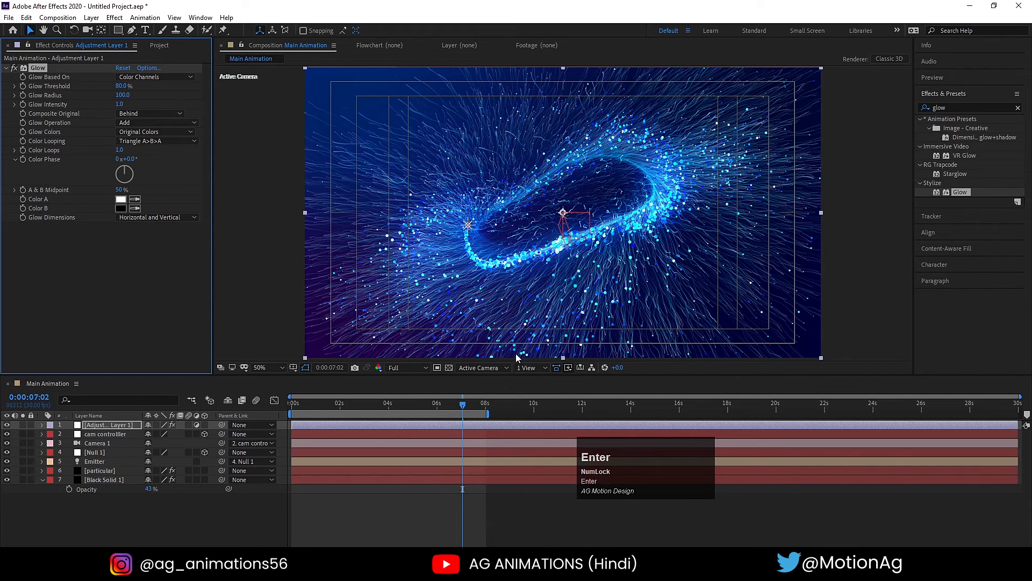
click(119, 104)
key(Return)
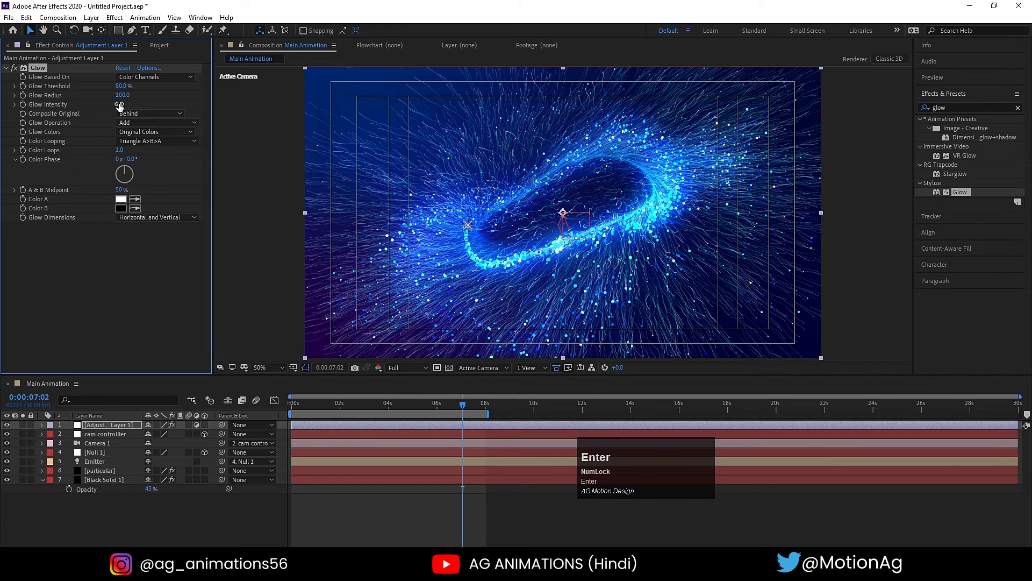
- Preview the glowing particle animation from the beginning of the composition
click(374, 405)
drag(369, 405, 243, 408)
click(414, 368)
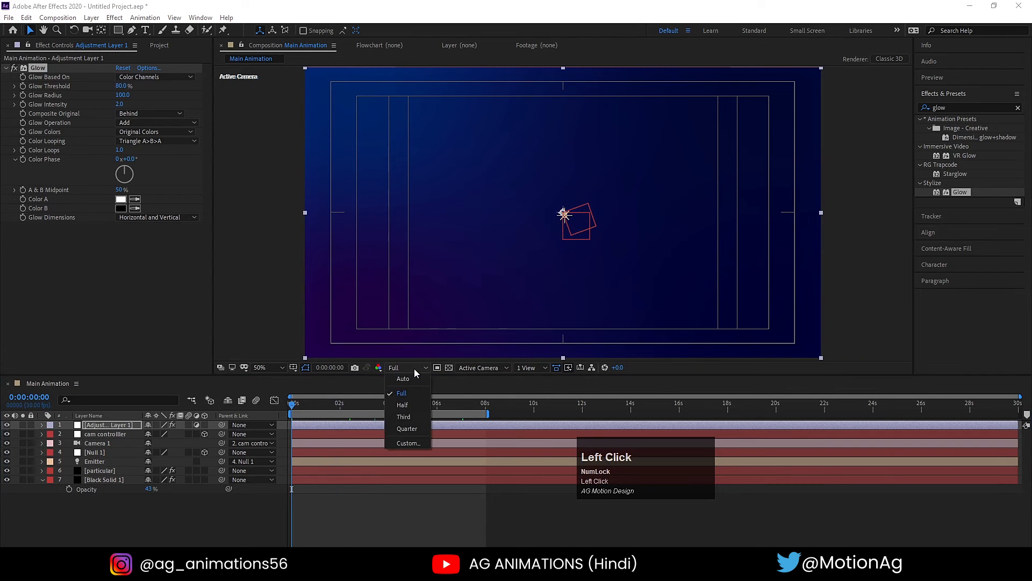
click(364, 514)
key(space)
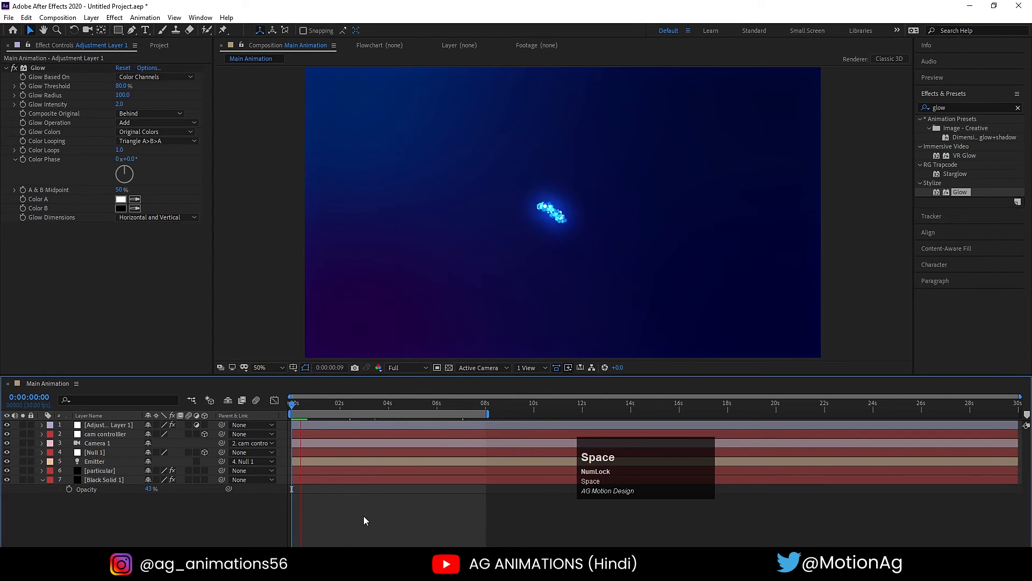
key(space)
- Add a Glow Intensity keyframe at 0:00:05:02 on the adjustment layer and reveal it in the timeline
click(374, 404)
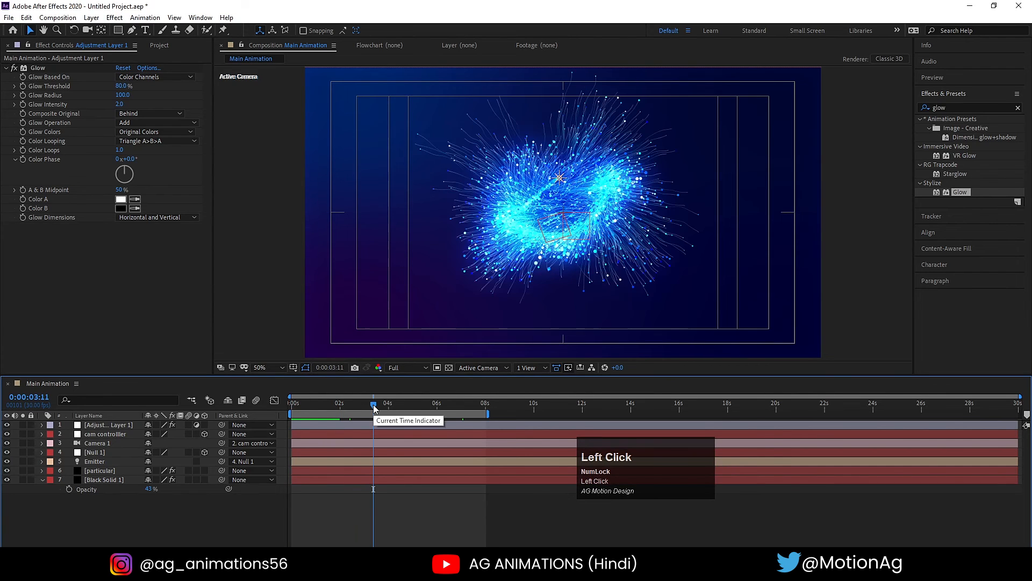
drag(377, 408, 415, 406)
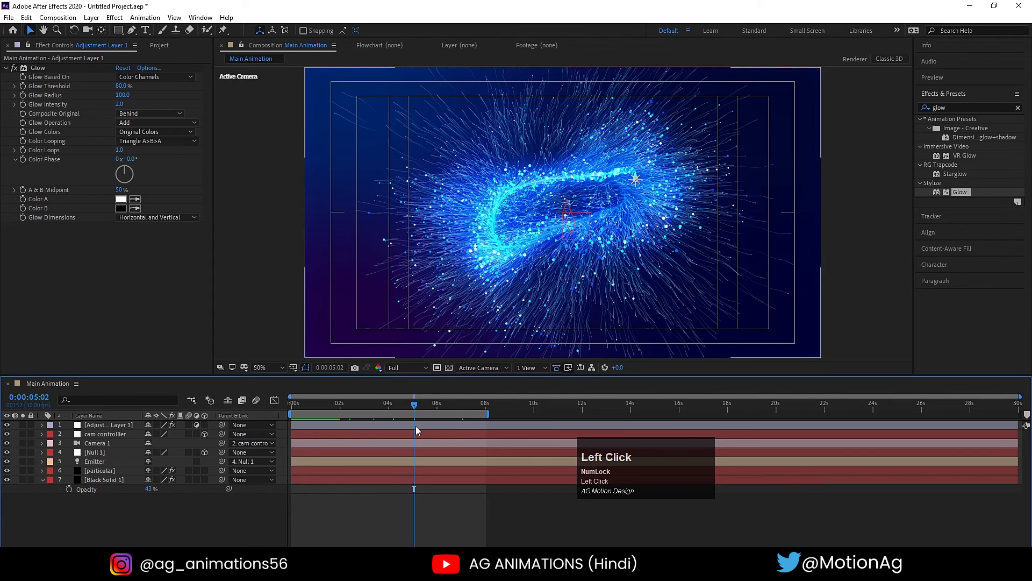
click(415, 425)
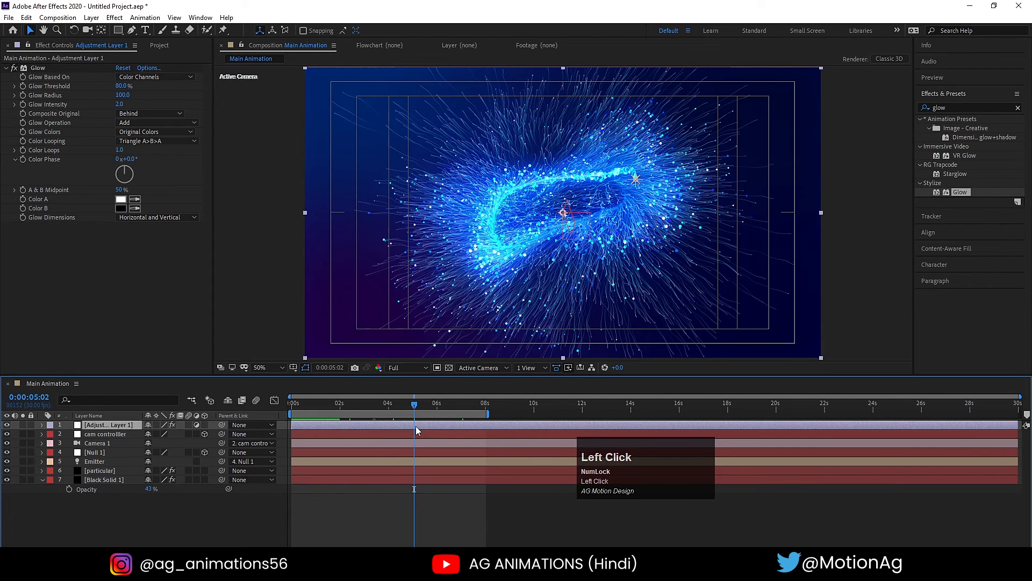
click(24, 102)
key(u)
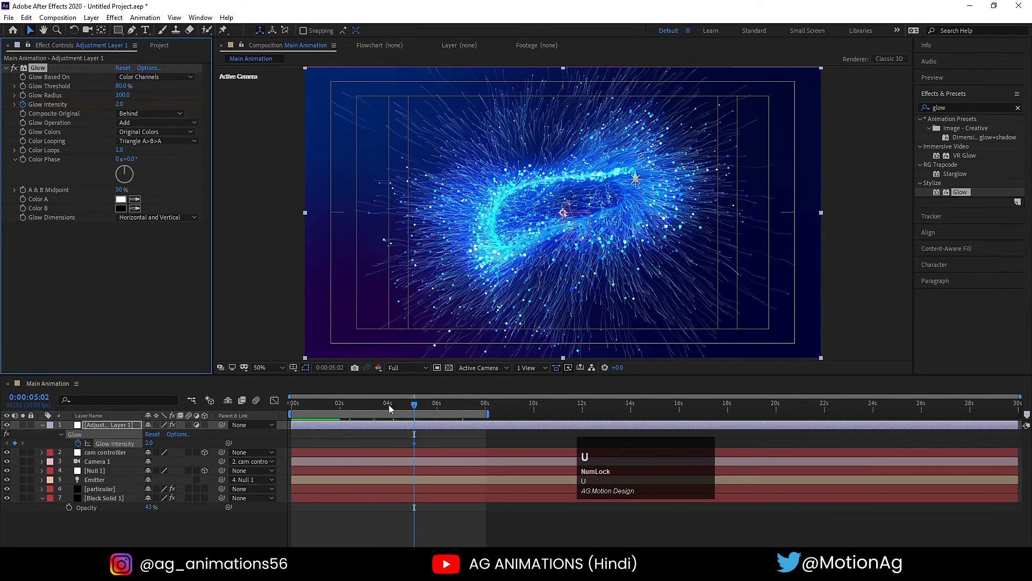
- Keyframe the adjustment layer's Glow Intensity at 0.5 at 0:00:03:04
click(367, 404)
click(151, 443)
text(1)
key(Return)
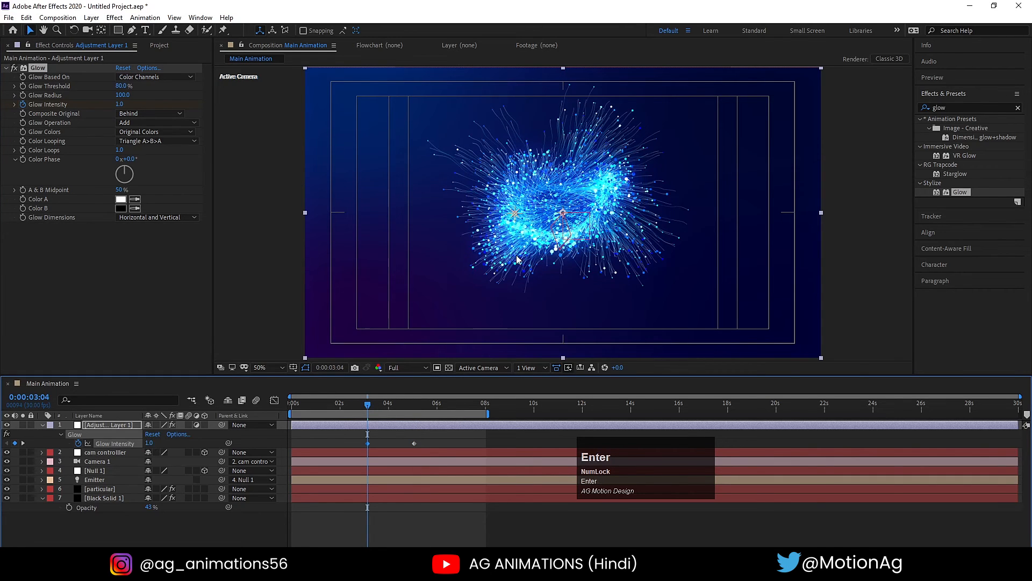
click(151, 442)
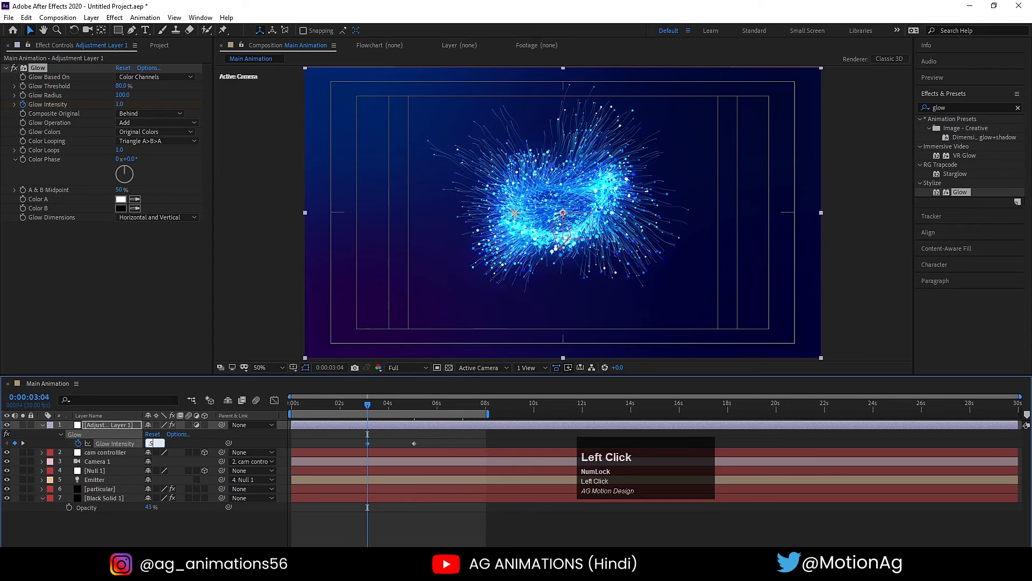
text(0.5)
key(Return)
- Examine the animated glow at several frames between about 3 and 8 seconds
key(space)
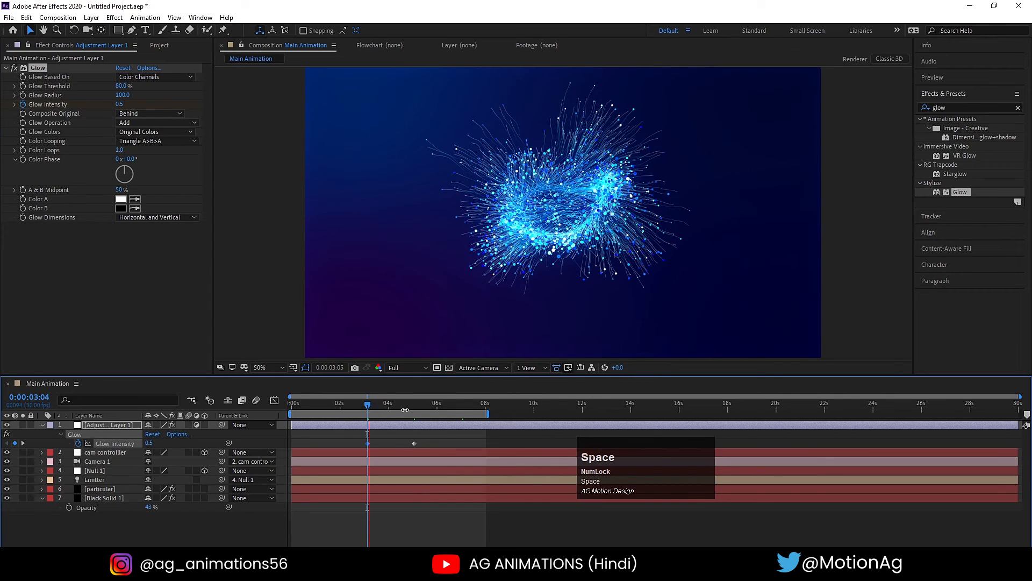
click(387, 403)
click(411, 403)
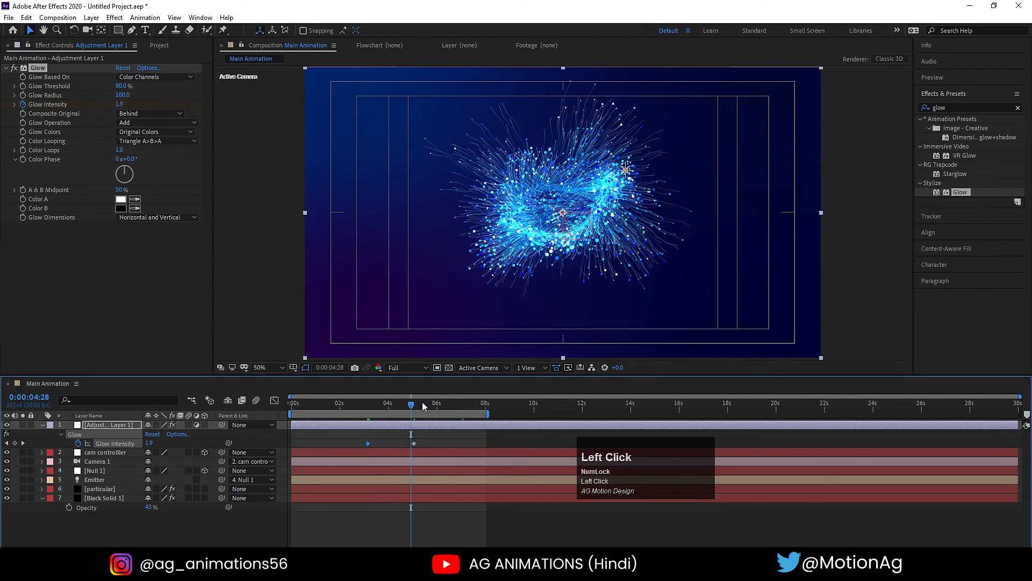
click(442, 405)
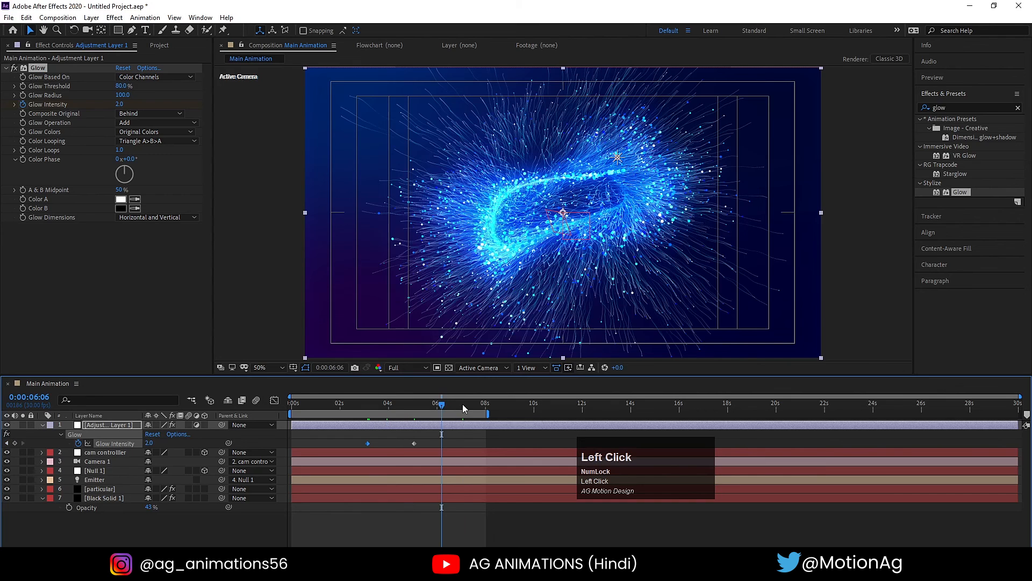
click(462, 404)
click(471, 403)
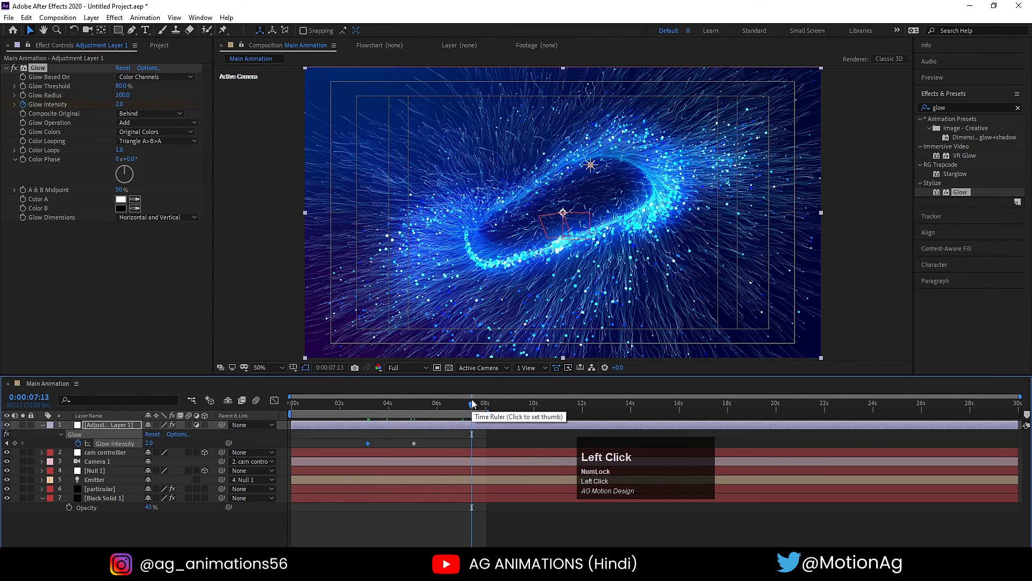
click(479, 403)
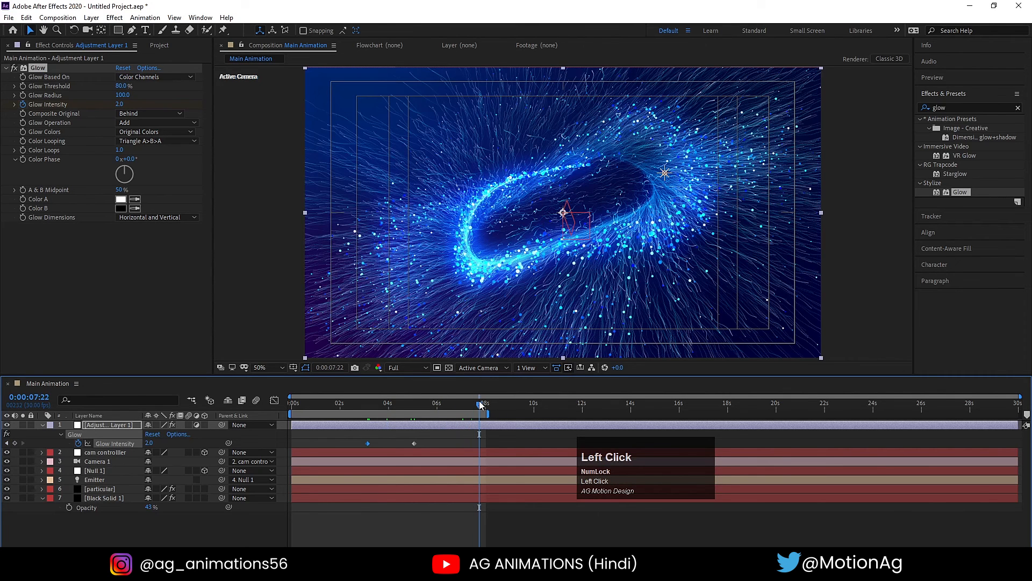
click(378, 518)
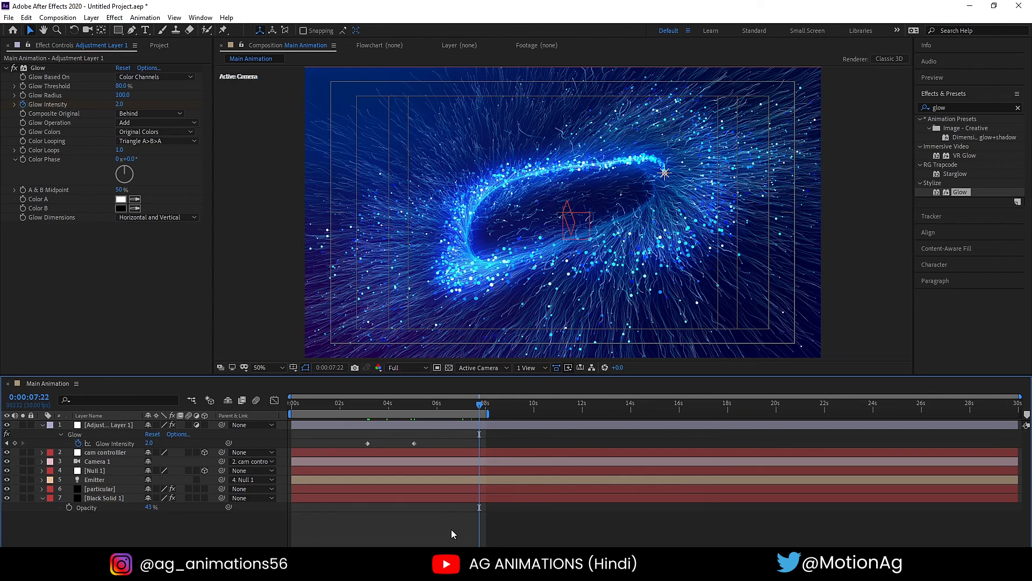
- Reveal the keyframed properties of all layers and check the particles at 0:00:05:18 and 0:00:06:08
key(u)
key(u)
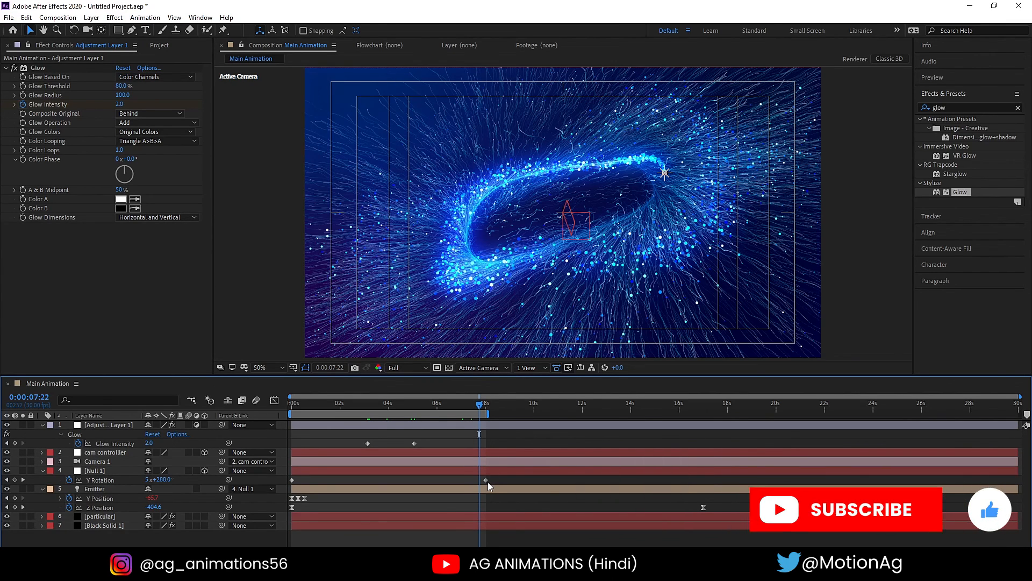
click(428, 407)
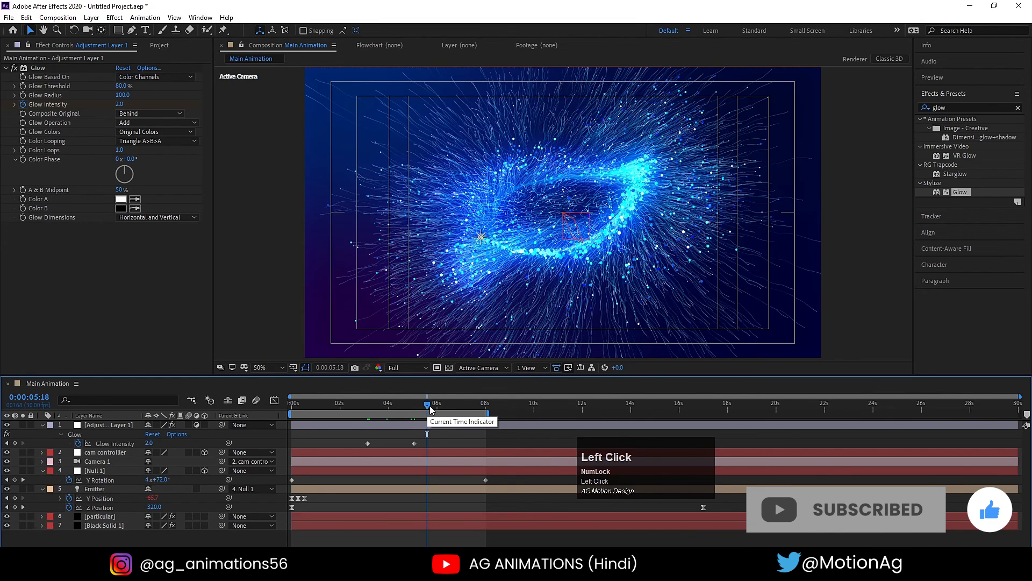
click(443, 404)
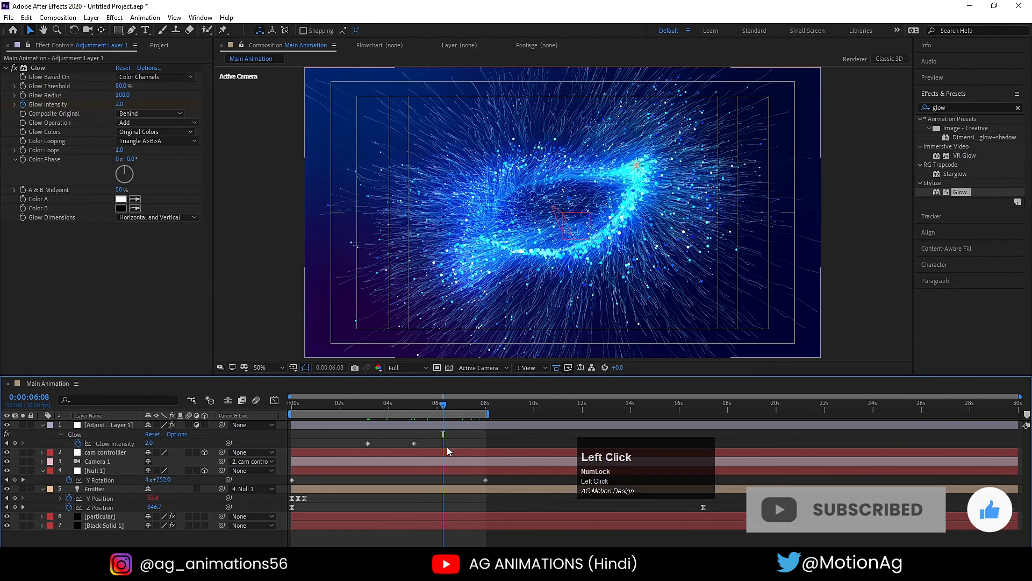